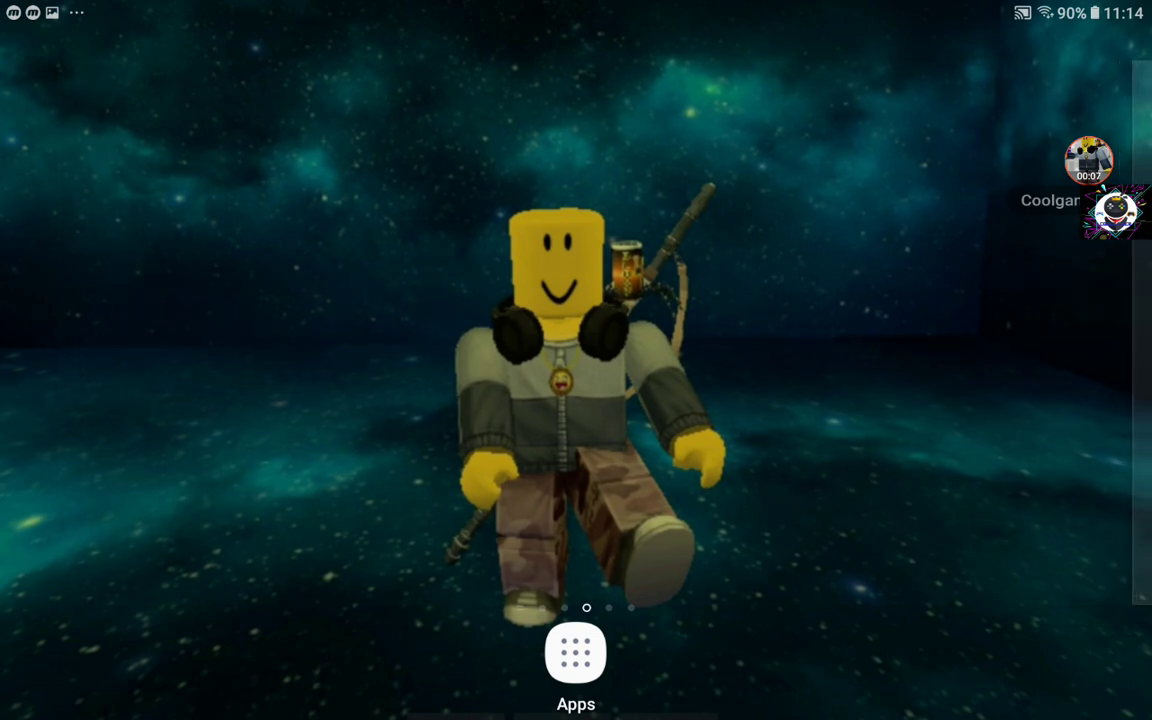
Swipe to the launcher home page and open the full app drawer
left_click_drag(300, 400, 700, 400)
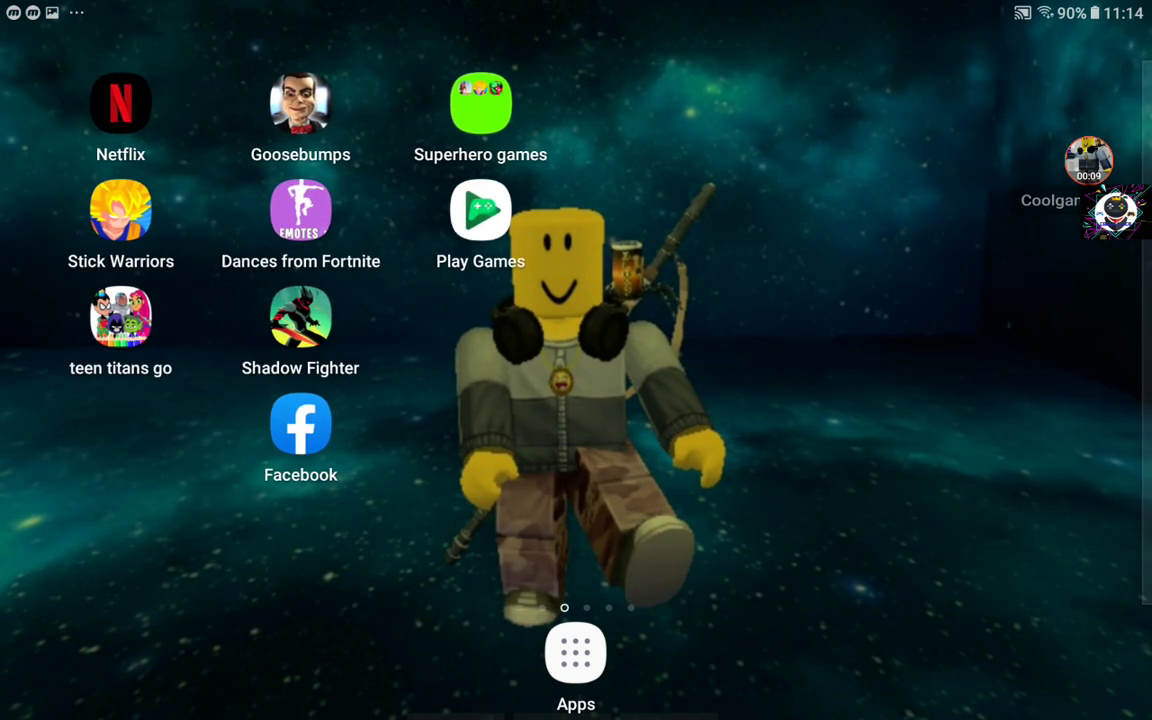
left_click(576, 654)
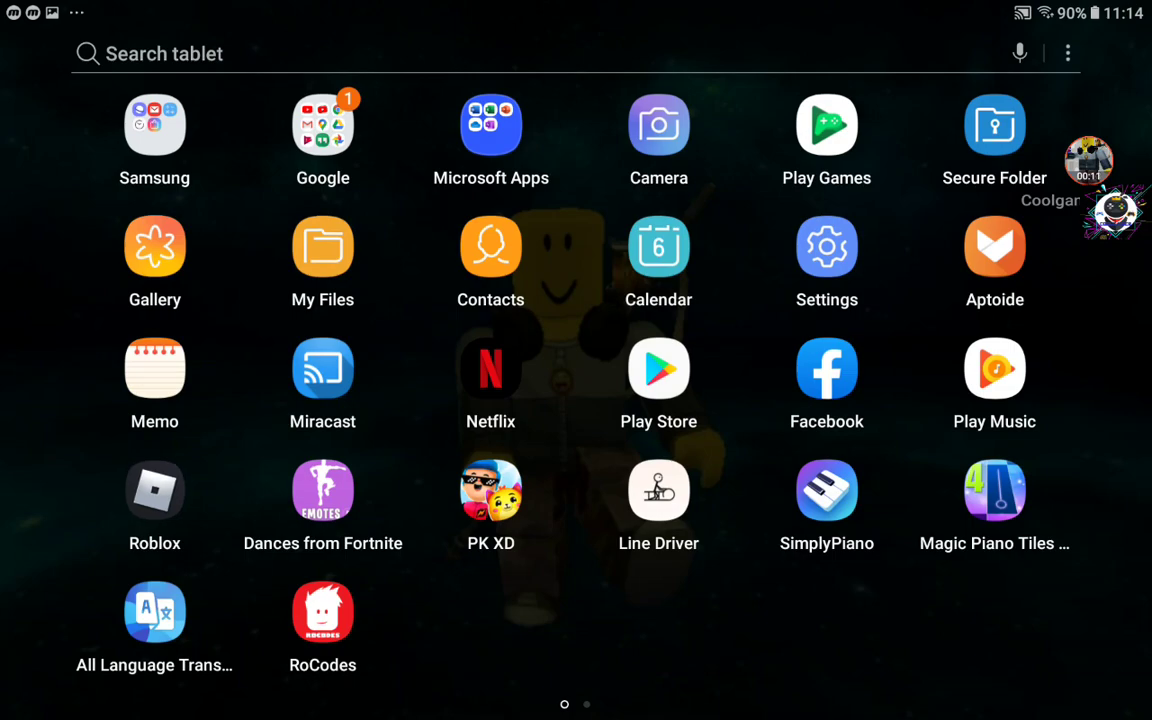
Launch Roblox, join PhotoStudio x Green Screen, and walk down the corridor into the space backdrop
left_click(154, 490)
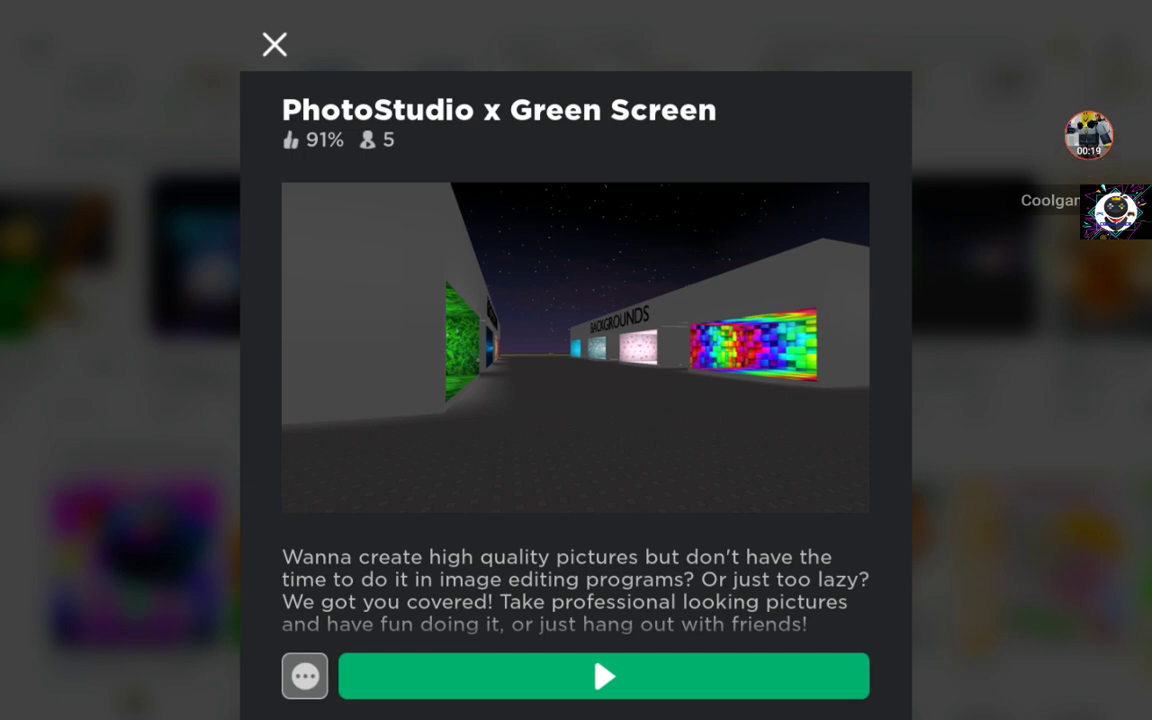
left_click(603, 676)
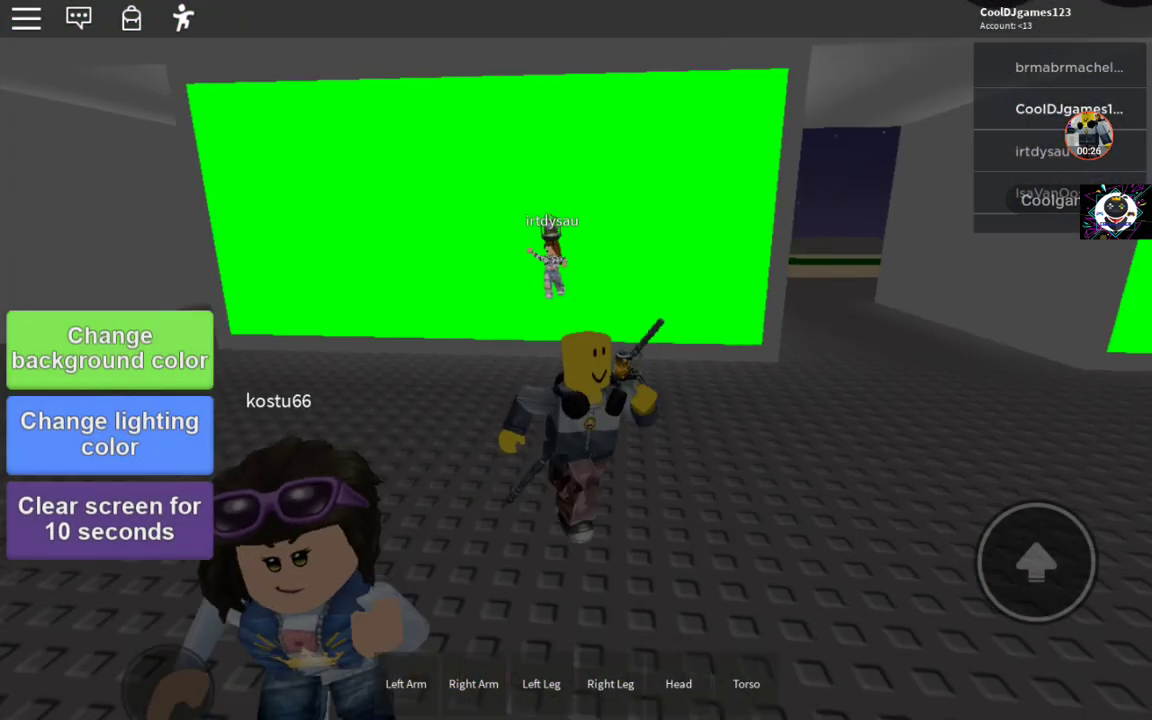
left_click_drag(128, 600, 128, 572)
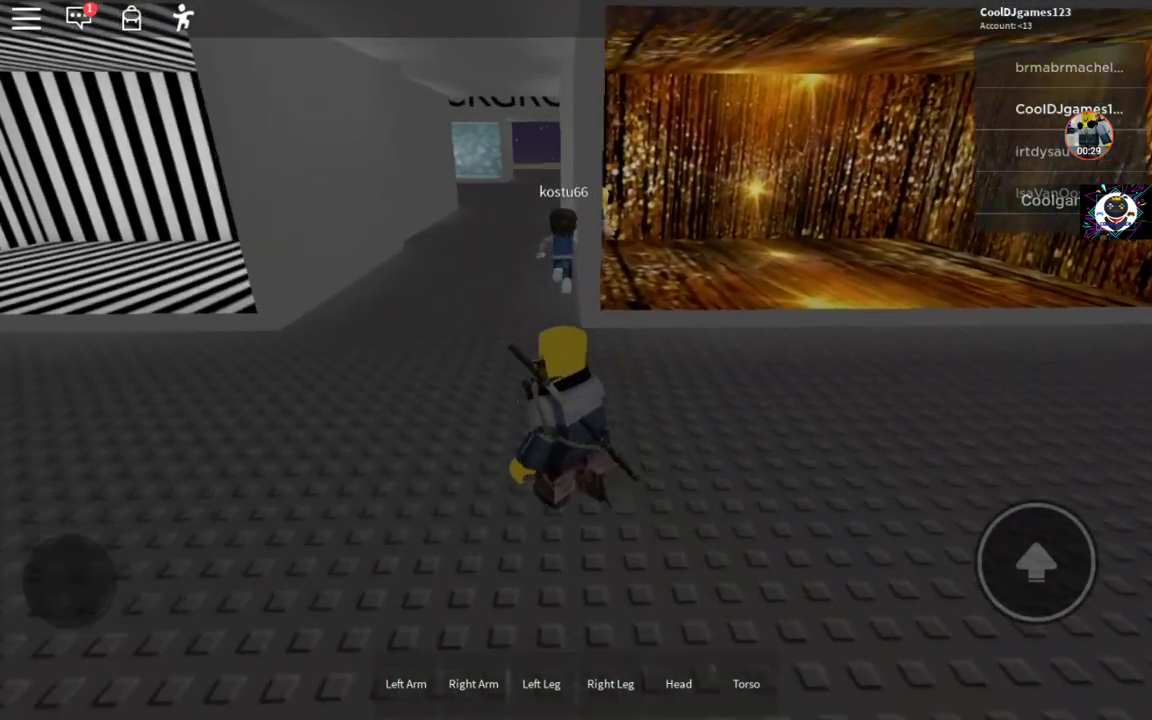
mouse_move(128, 585)
left_mouse_down()
mouse_move(98, 548)
mouse_move(113, 552)
left_mouse_up()
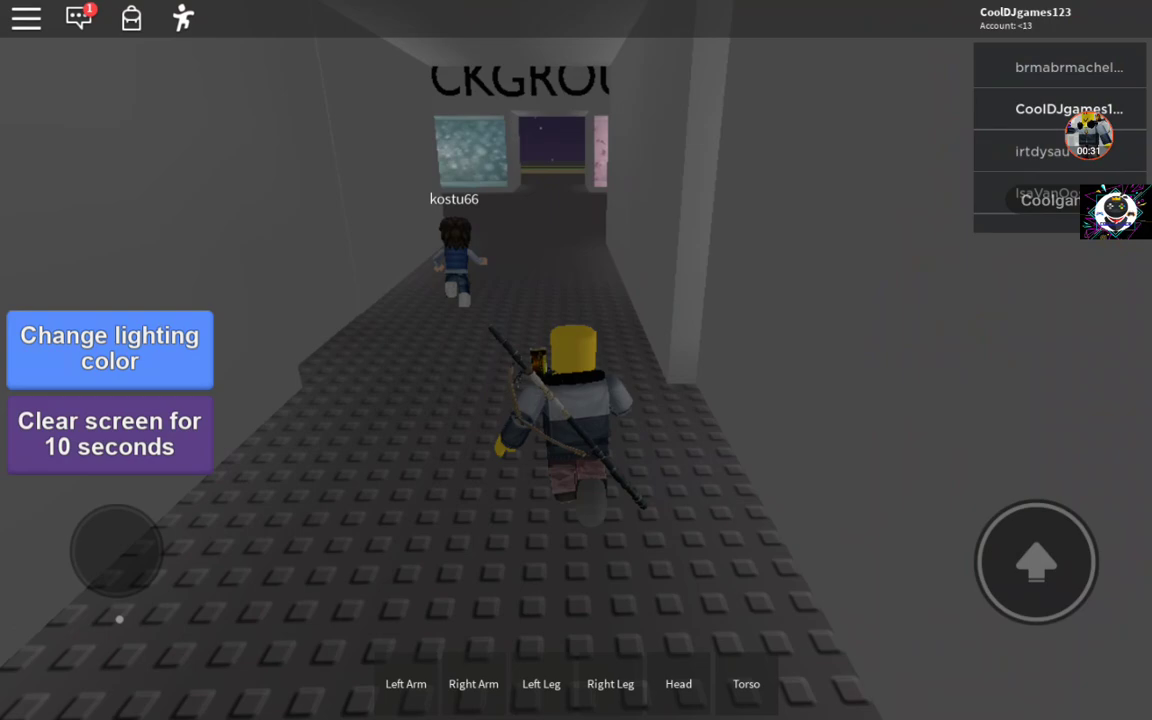
mouse_move(118, 620)
left_mouse_down()
mouse_move(101, 645)
mouse_move(117, 605)
mouse_move(112, 640)
left_mouse_up()
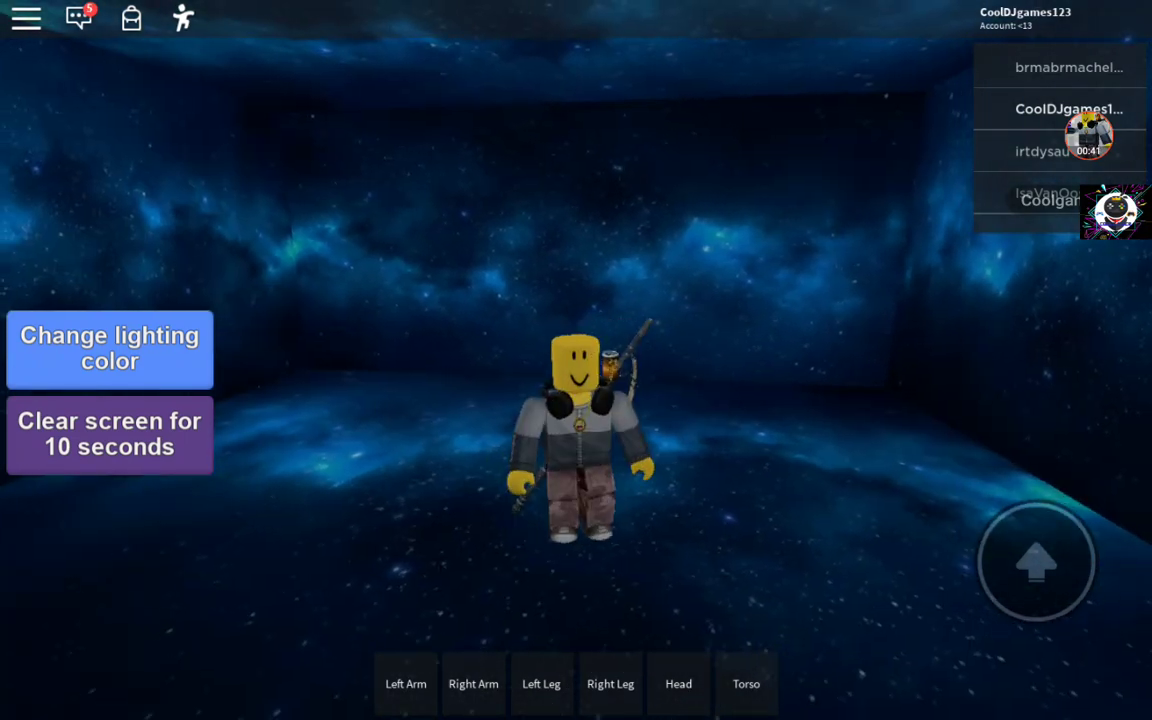
Open the booth lighting colours, hide the interface, and walk the avatar into position
left_click(110, 348)
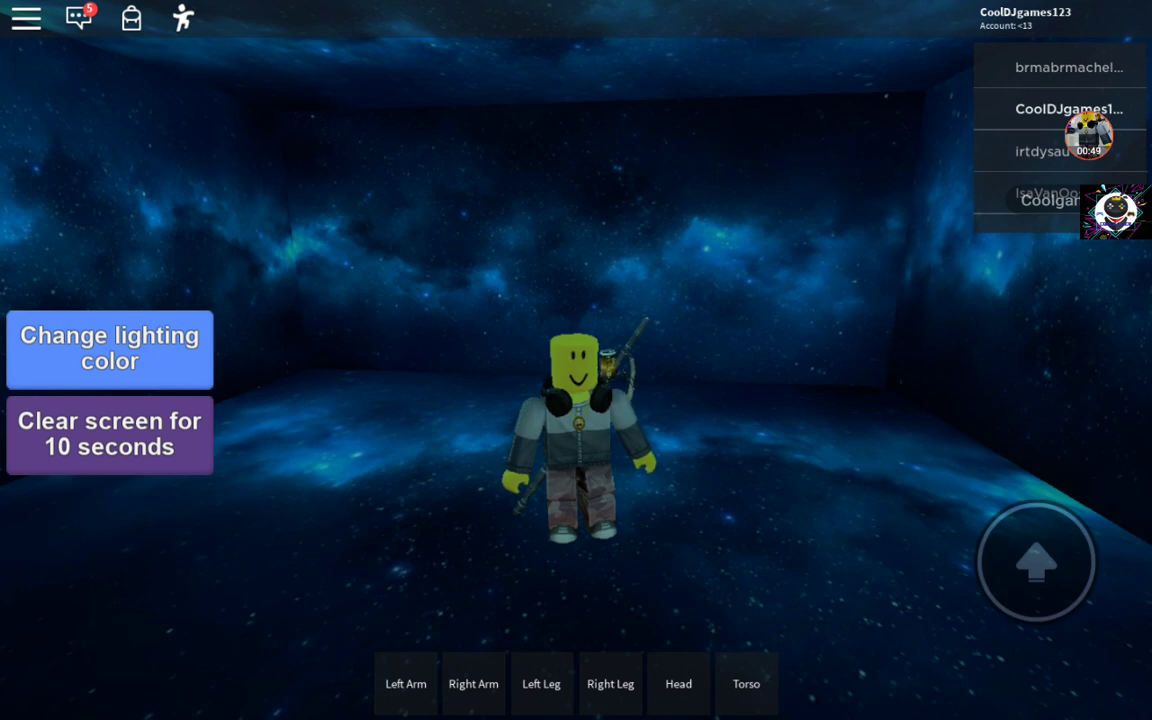
left_click(110, 434)
mouse_move(140, 600)
left_mouse_down()
mouse_move(140, 570)
mouse_move(140, 640)
mouse_move(140, 560)
left_mouse_up()
left_click(1088, 135)
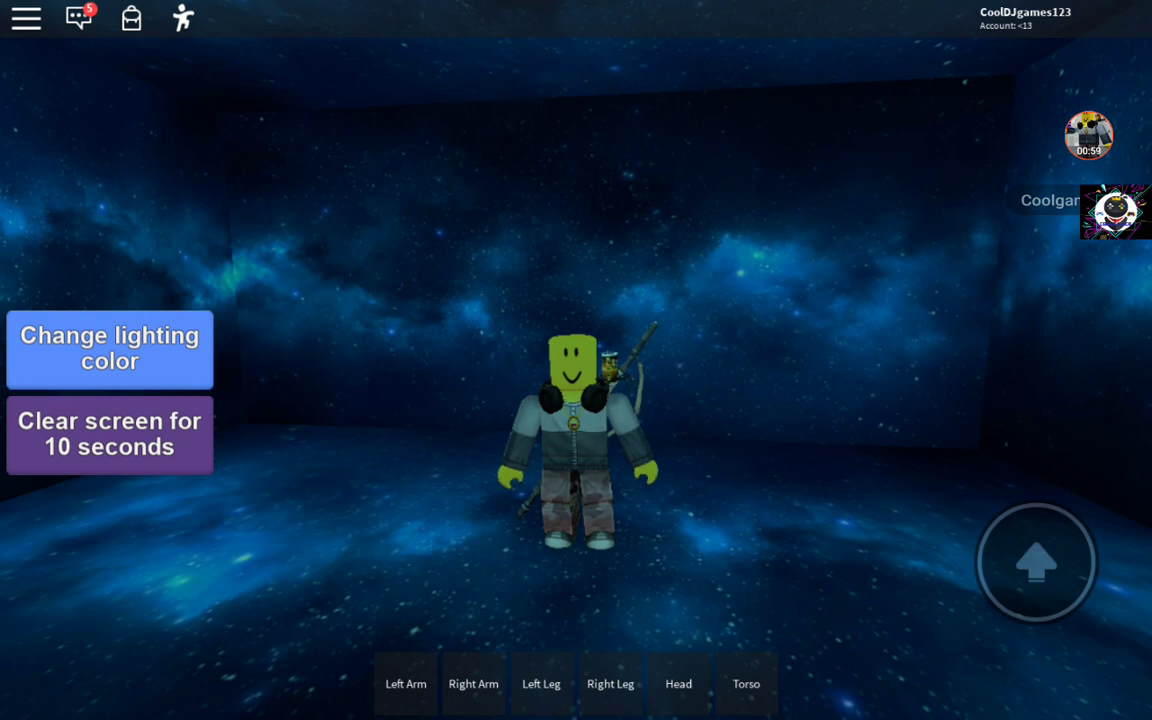
Try arm, leg, head and torso poses, then return head and torso to face forward
left_click(406, 684)
left_click(406, 684)
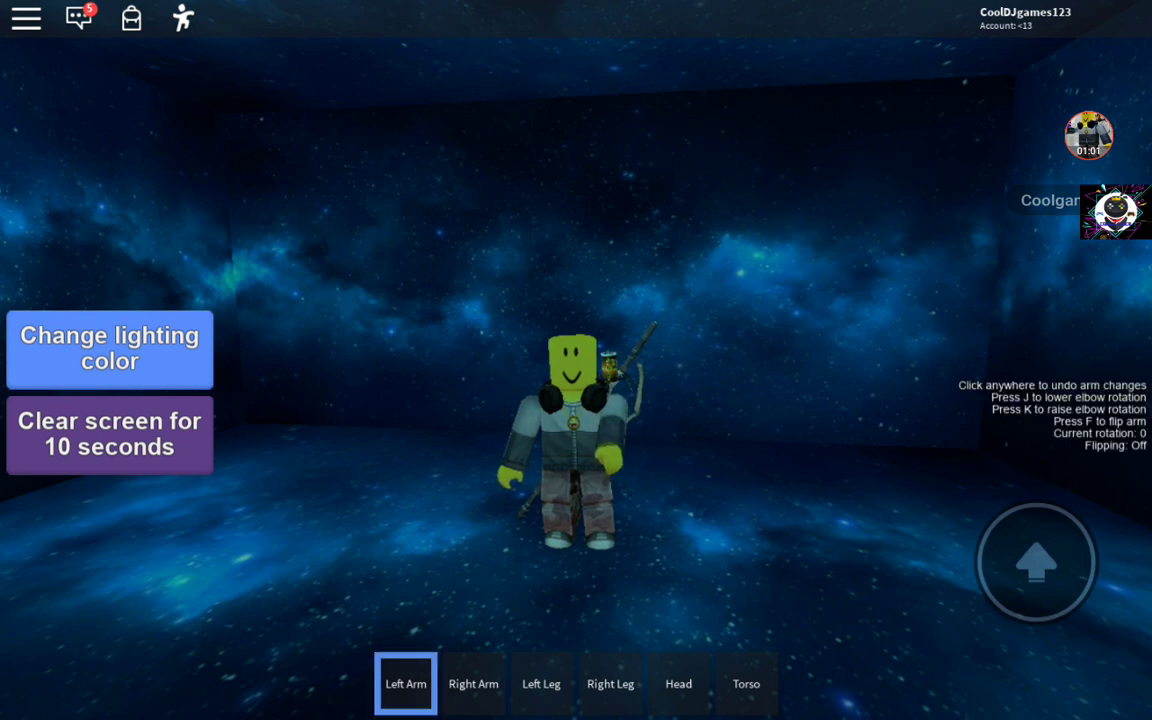
left_click(473, 684)
left_click(541, 684)
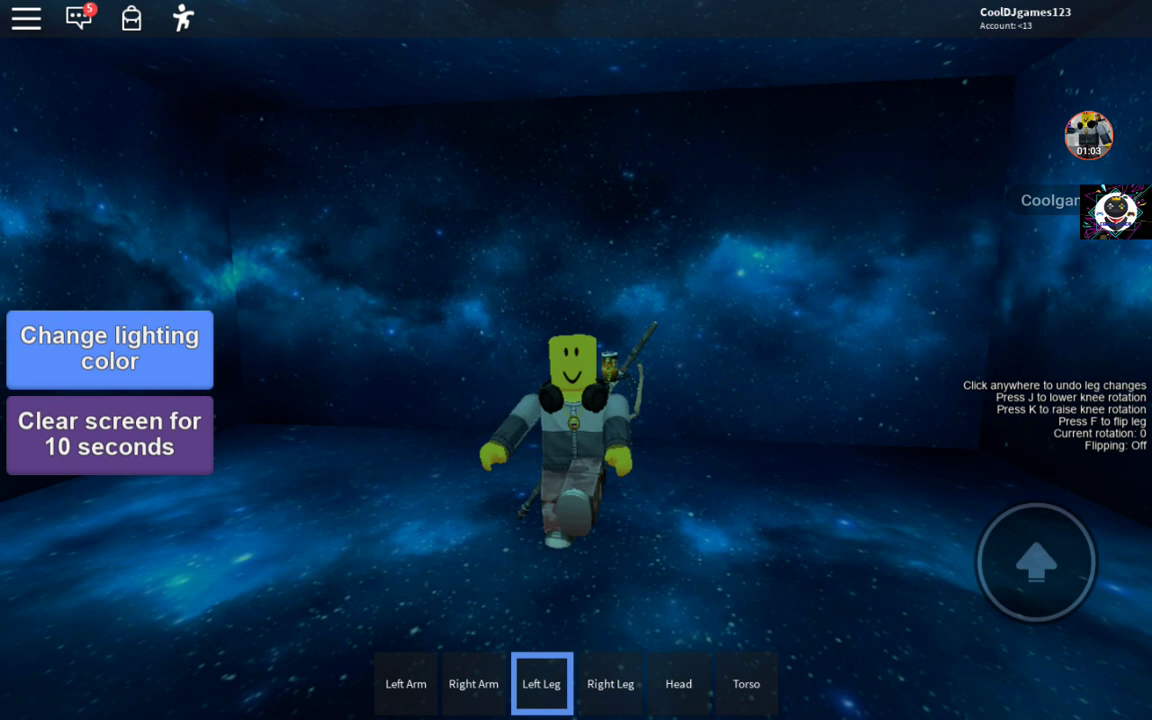
left_click(610, 684)
left_click(610, 684)
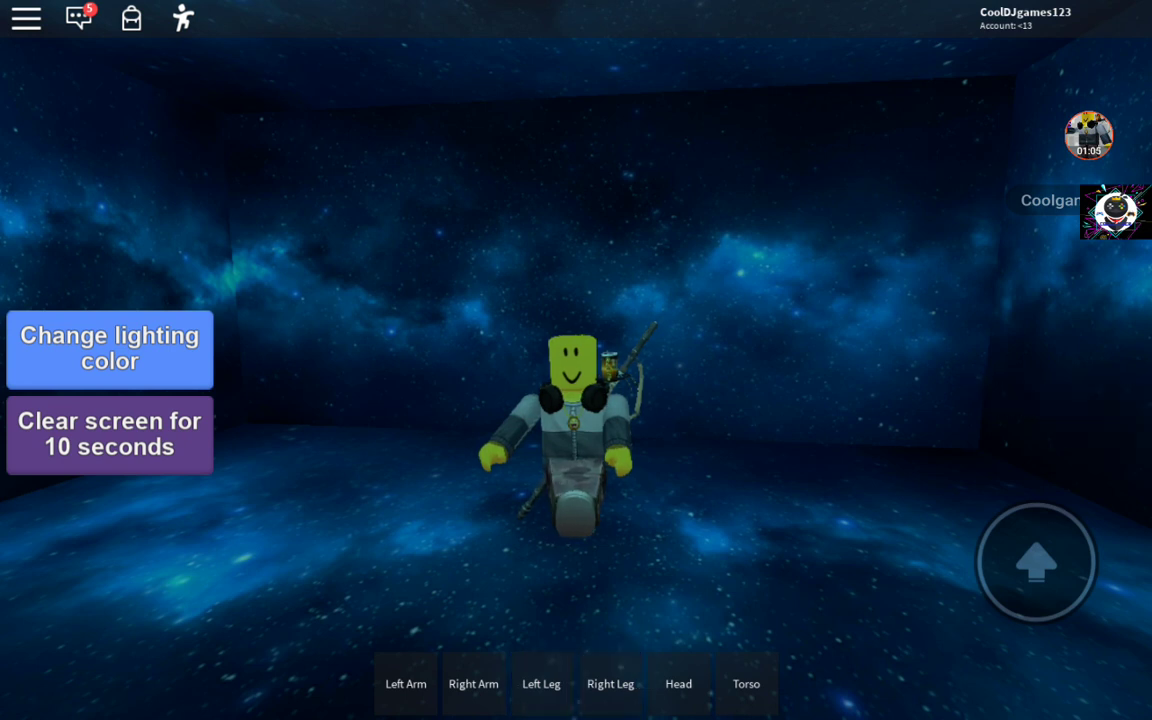
left_click(678, 684)
left_click(678, 684)
left_click(746, 684)
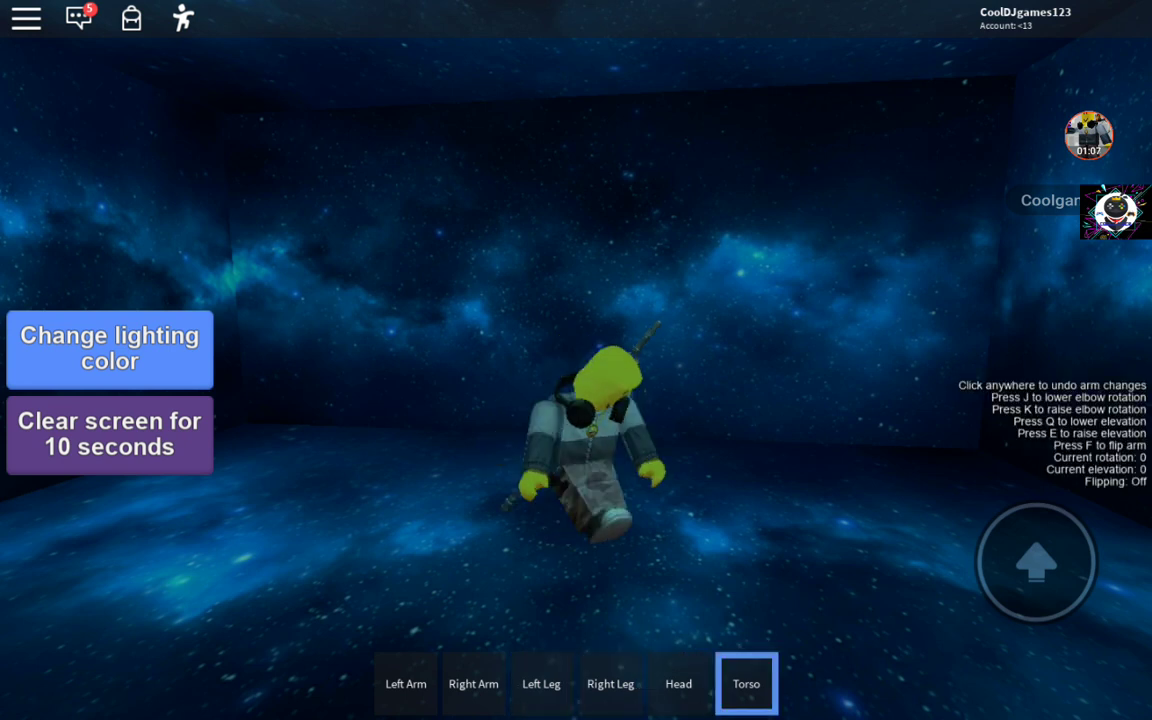
left_click(746, 684)
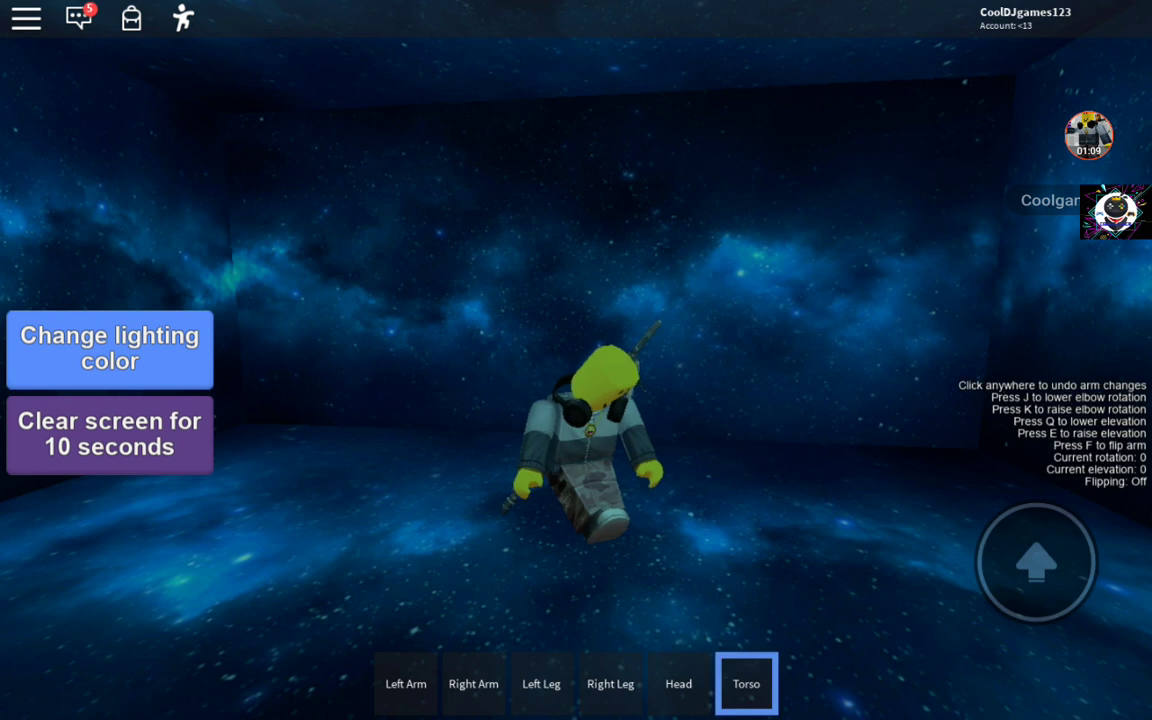
left_click(746, 684)
left_click(678, 684)
left_click(678, 684)
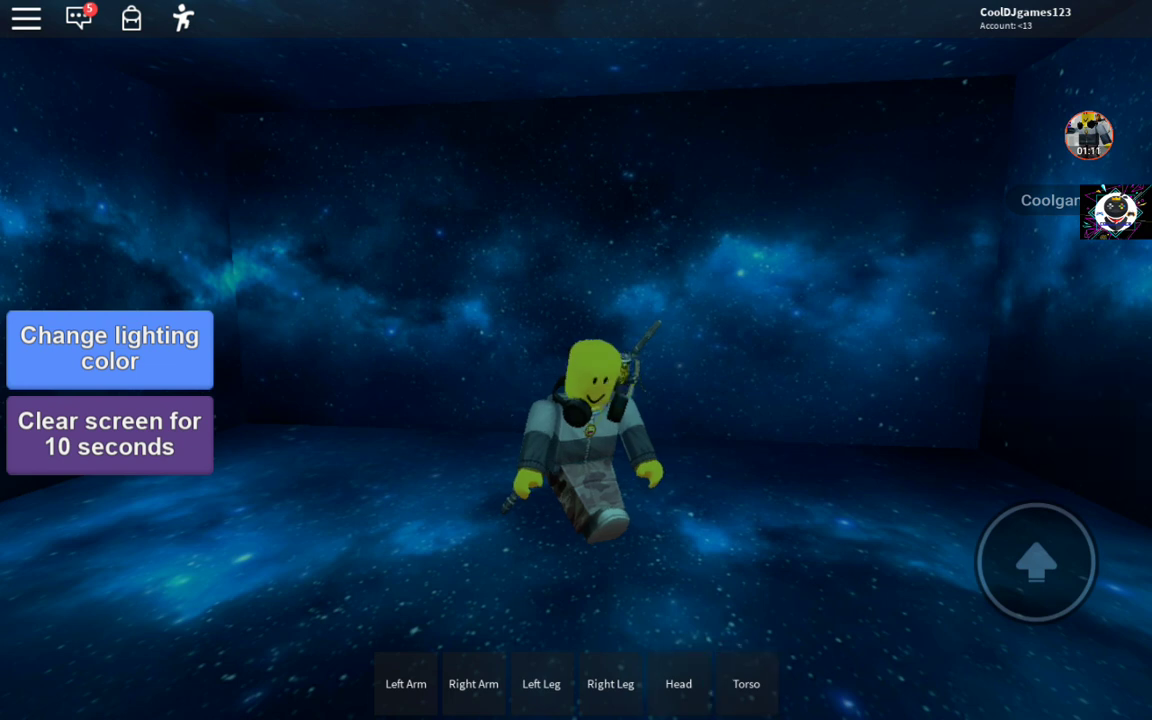
left_click(678, 684)
left_click(746, 684)
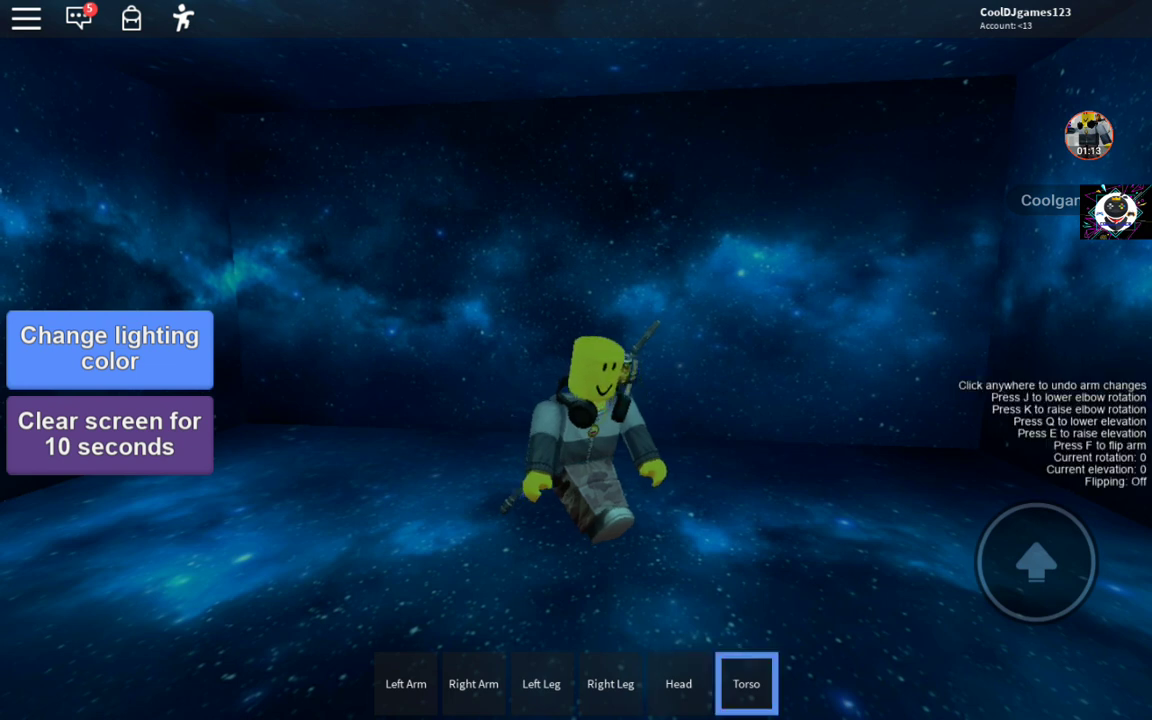
Lower the legs to standing and set both arms slightly outward
left_click(541, 684)
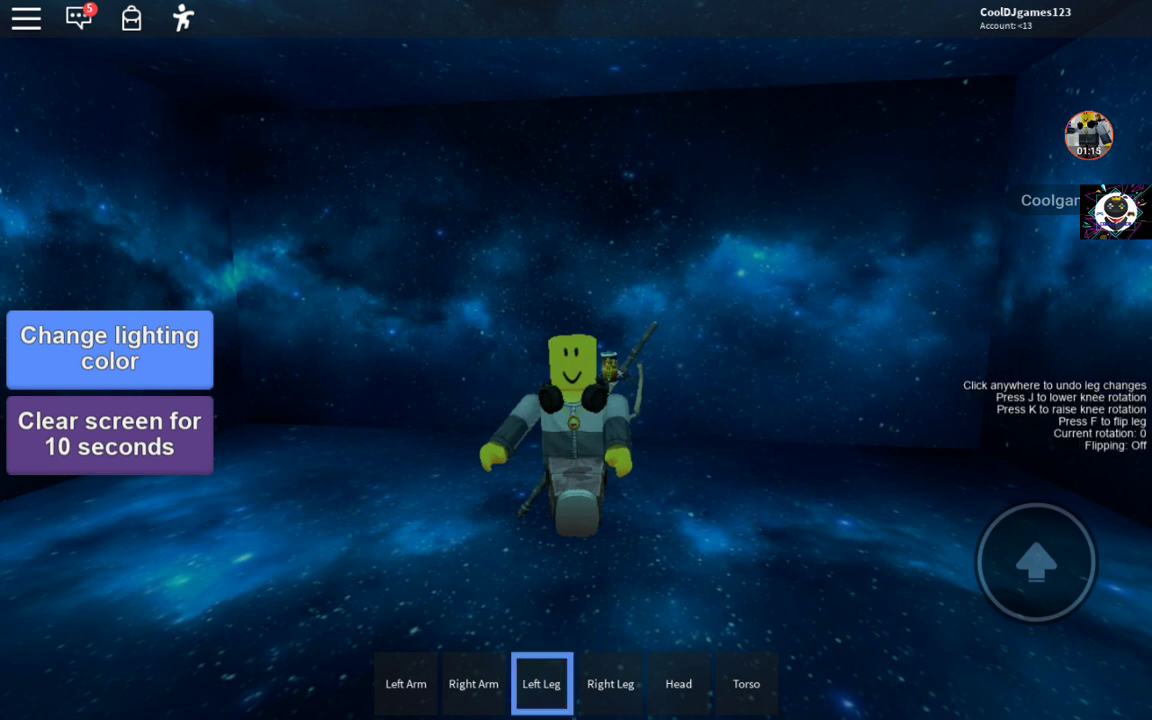
left_click(610, 684)
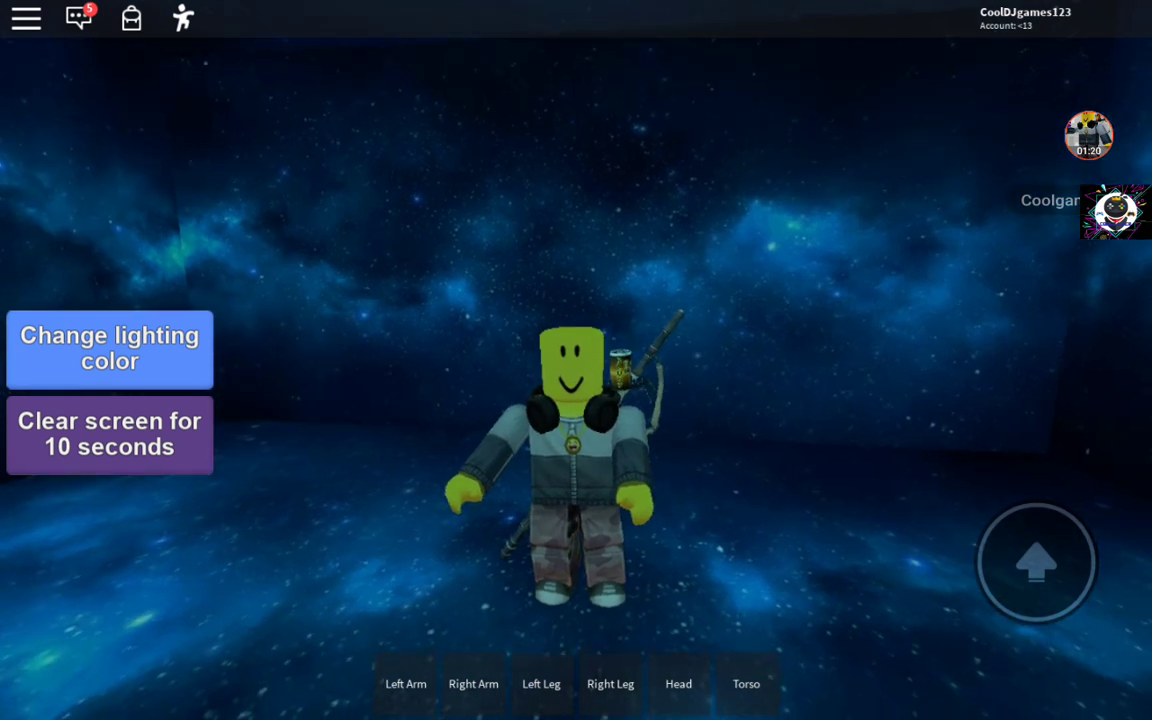
left_click(473, 684)
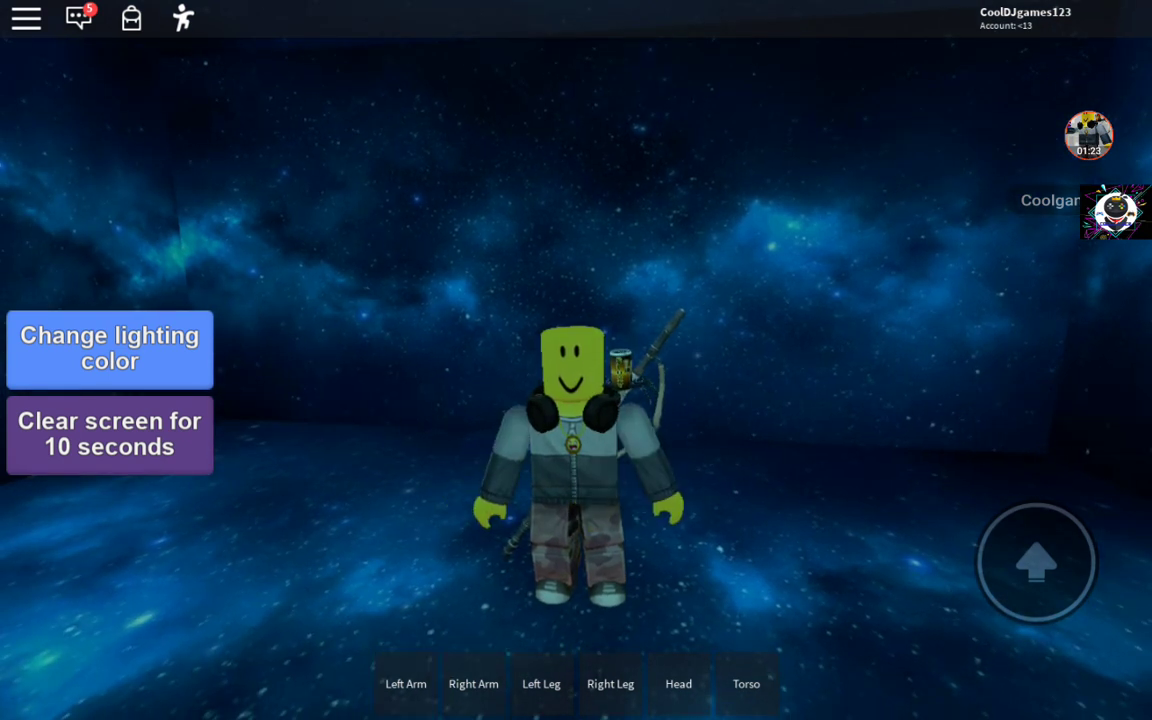
left_click(473, 684)
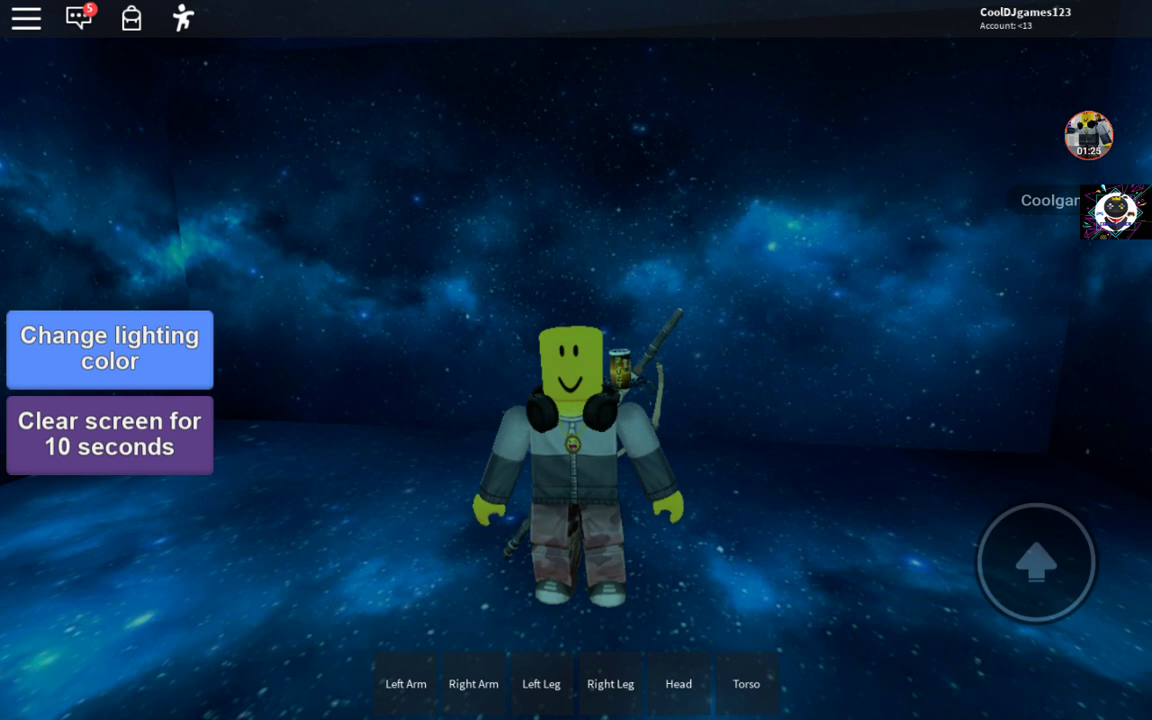
left_click(473, 684)
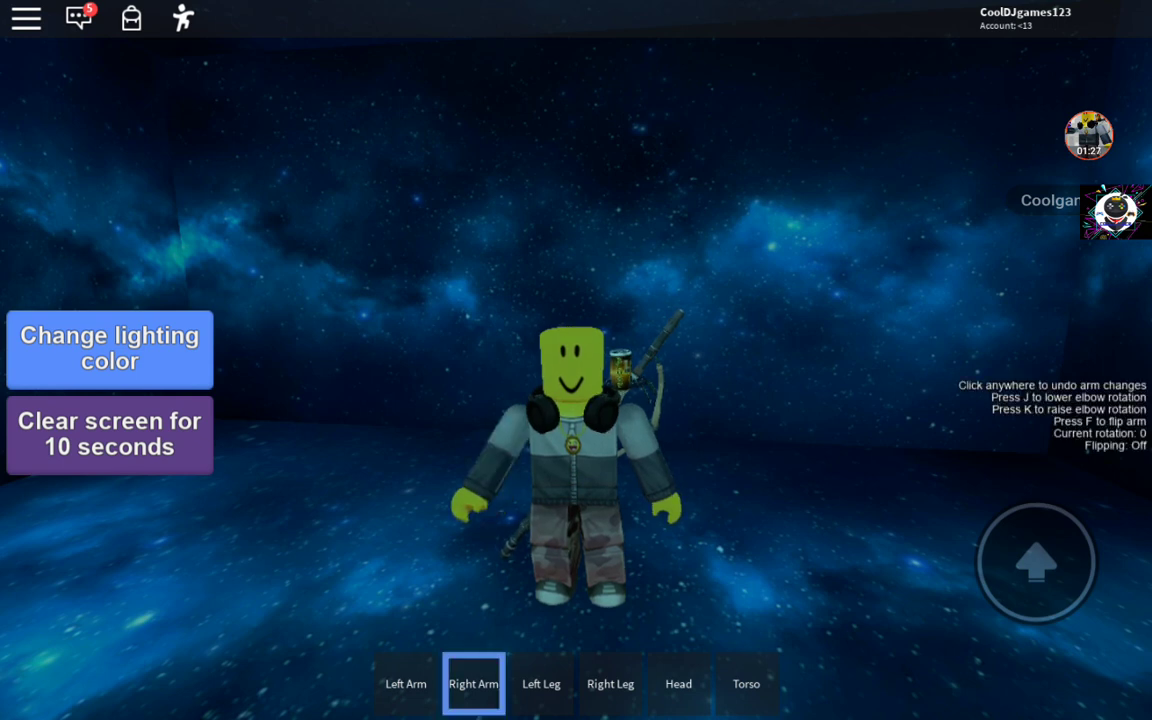
left_click(473, 684)
left_click(473, 684)
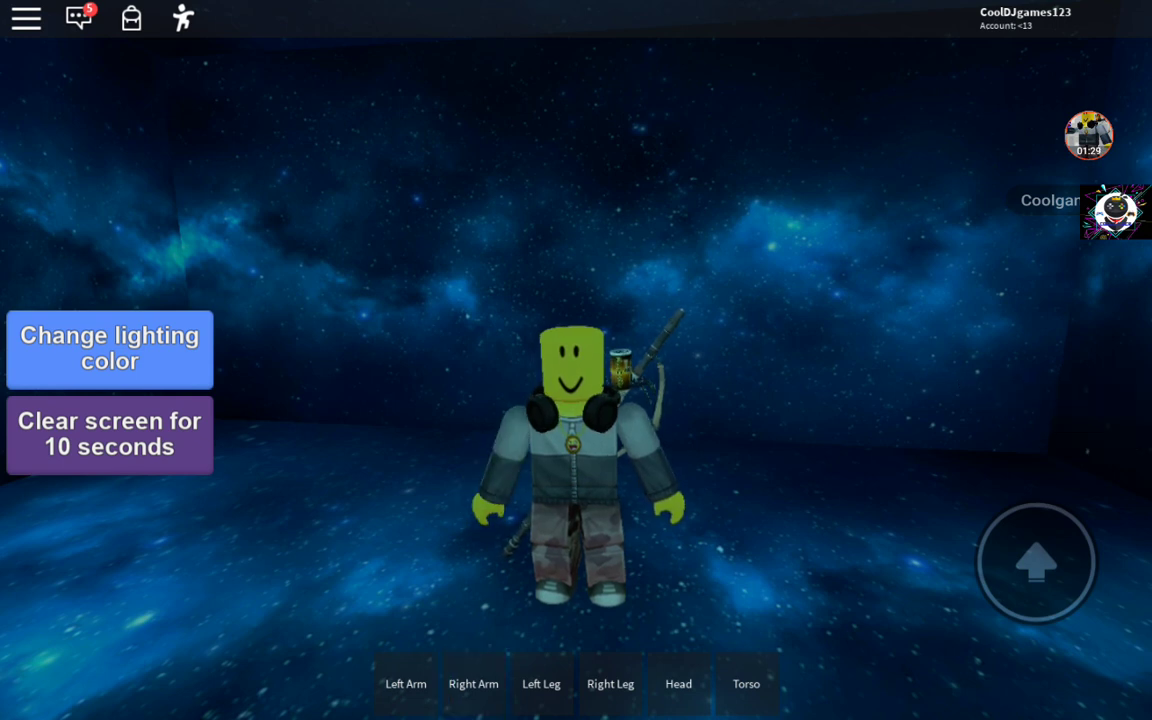
left_click(473, 684)
left_click(473, 684)
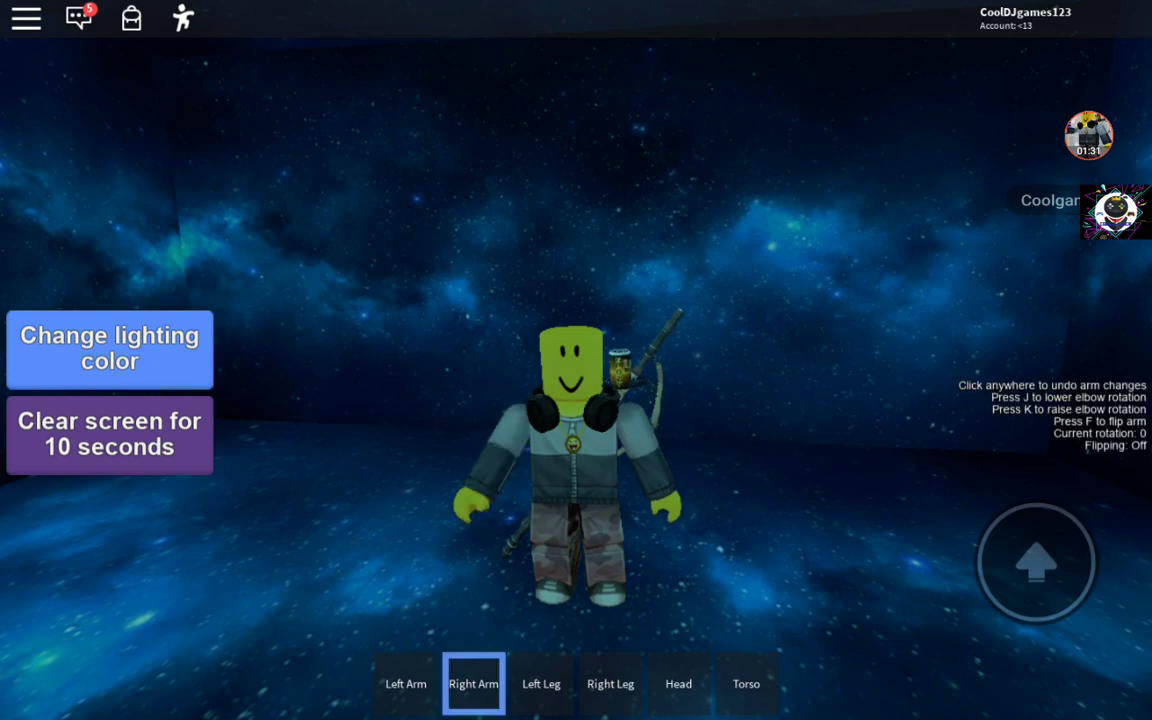
left_click(406, 684)
left_click(406, 684)
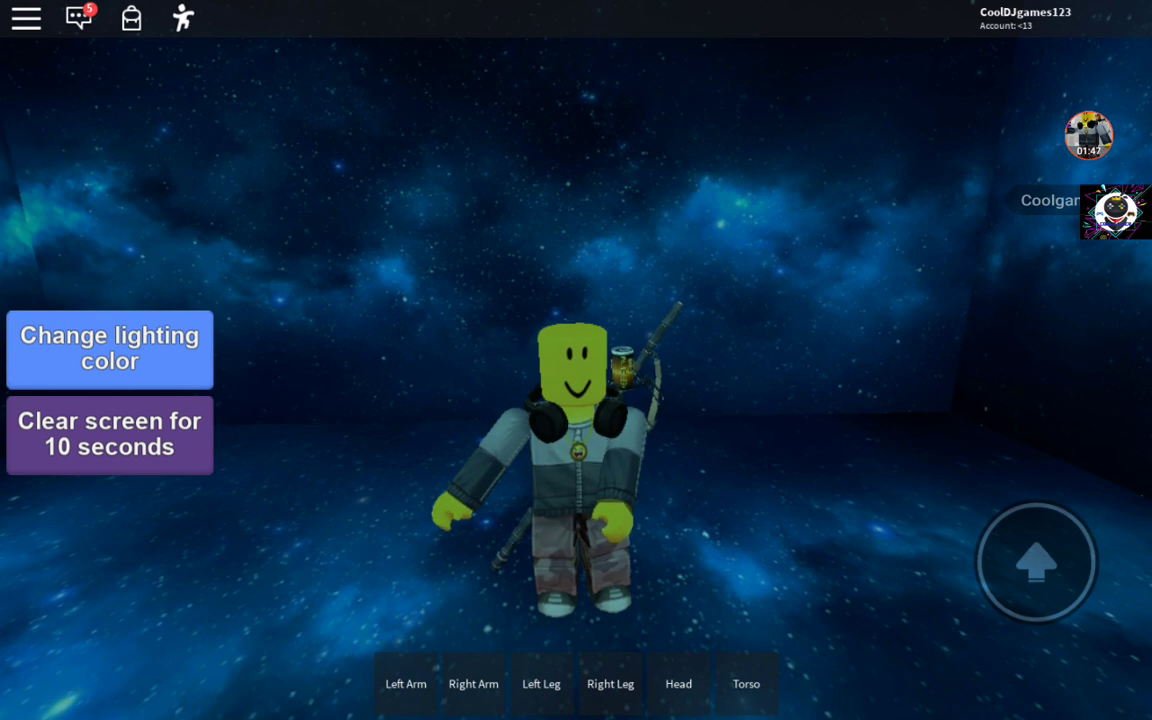
Screenshot the posed avatar and crop the sides and top tight around it
key("Print")
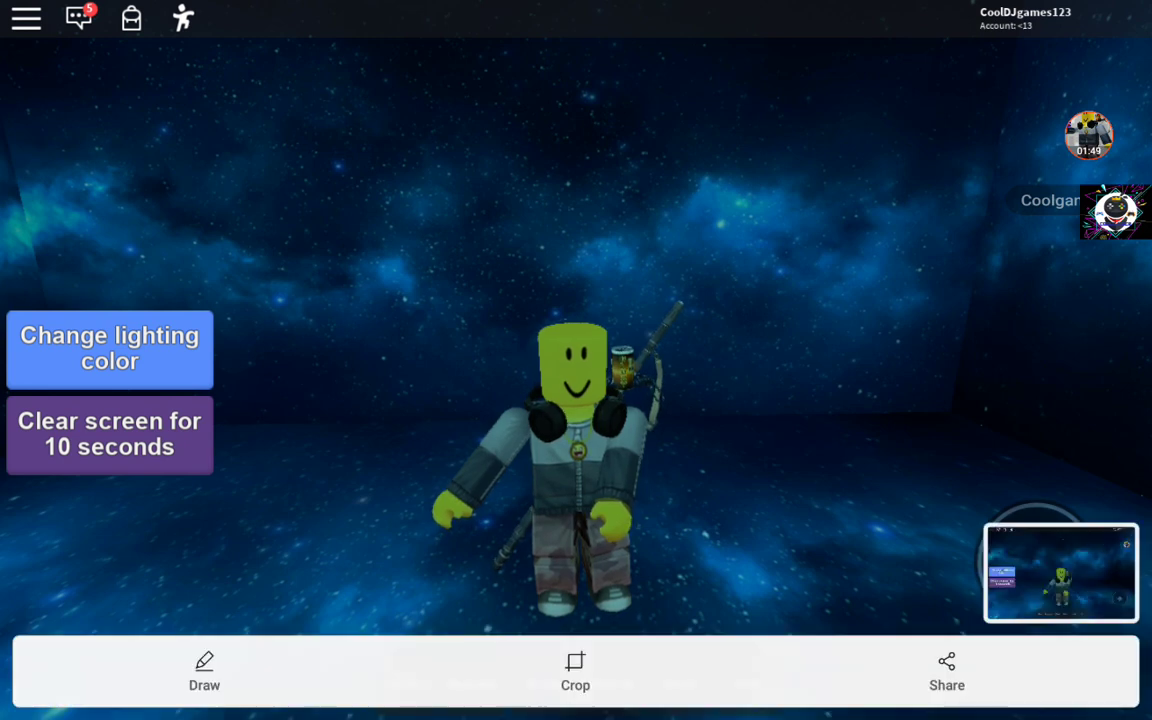
left_click(575, 670)
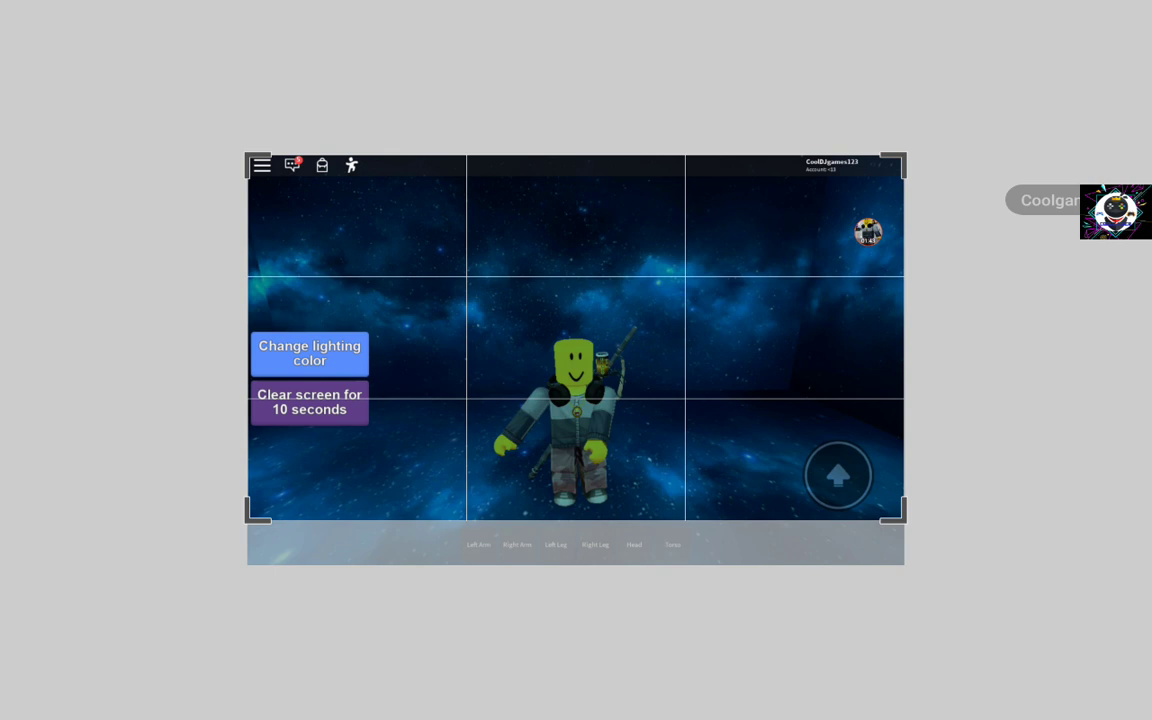
left_click_drag(903, 340, 735, 340)
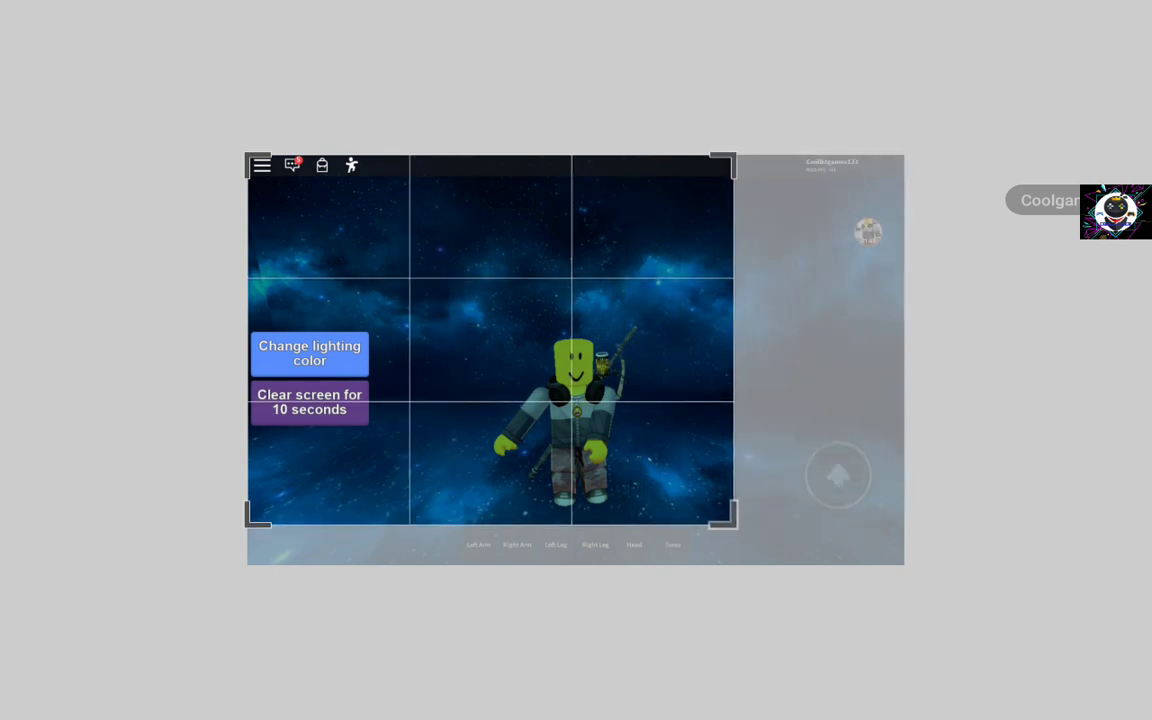
left_click_drag(250, 340, 373, 340)
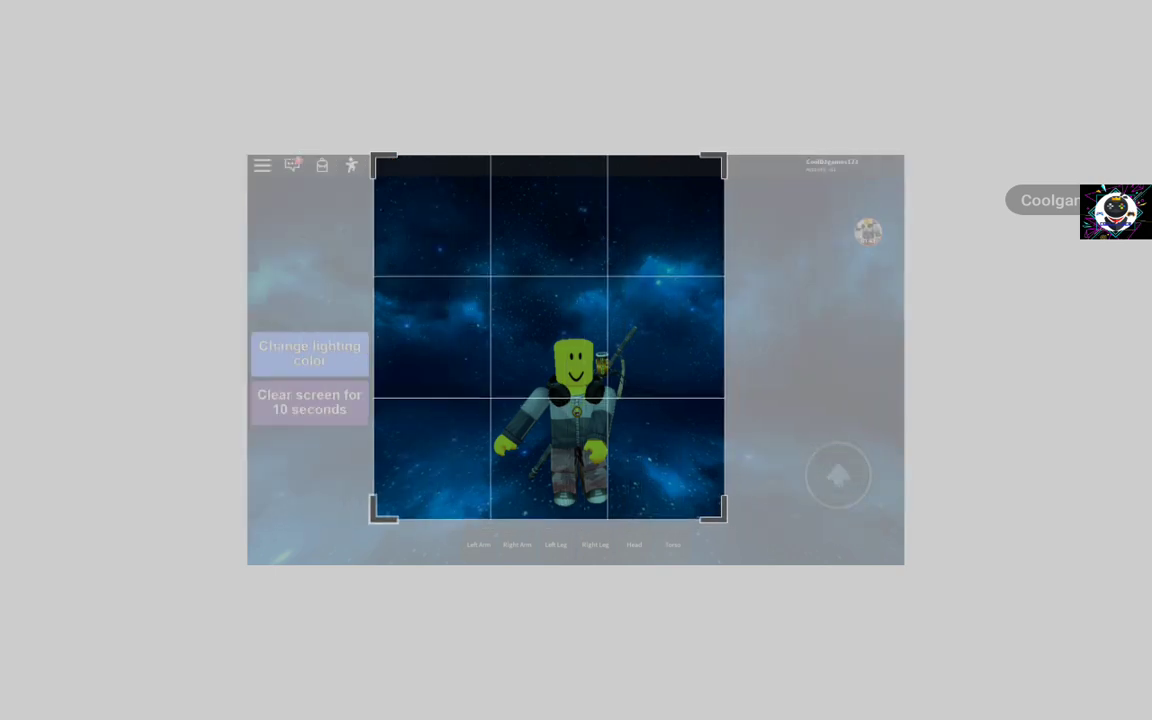
left_click_drag(550, 157, 565, 293)
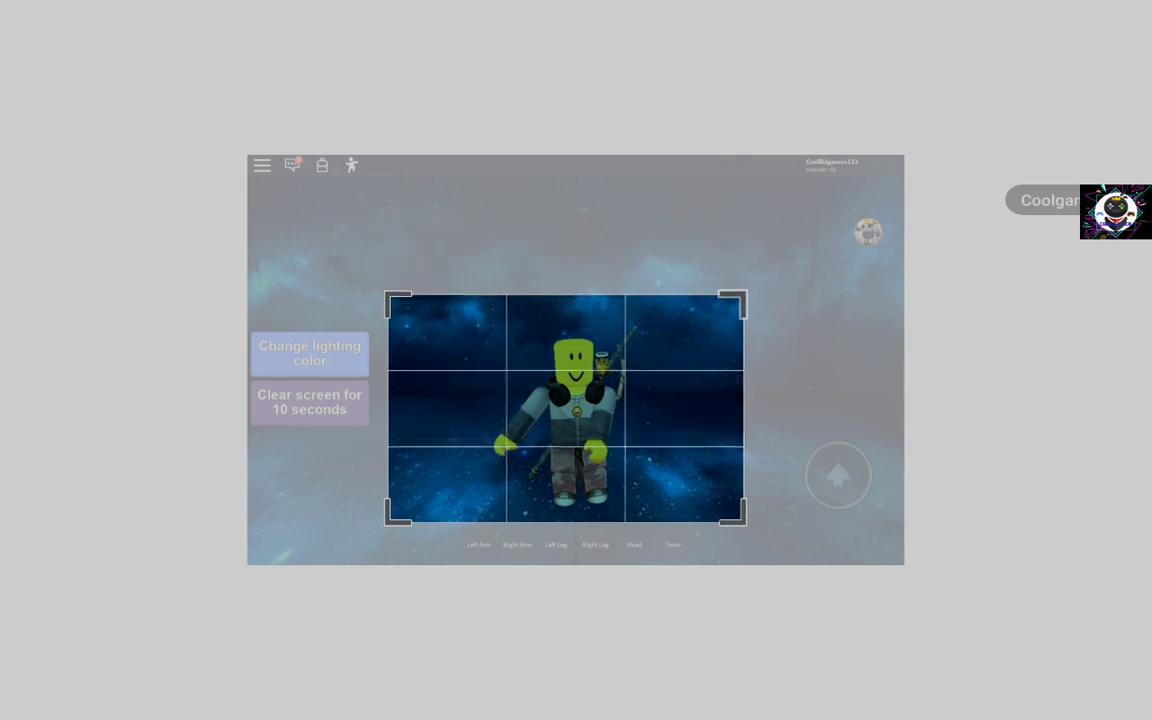
left_click_drag(743, 410, 777, 415)
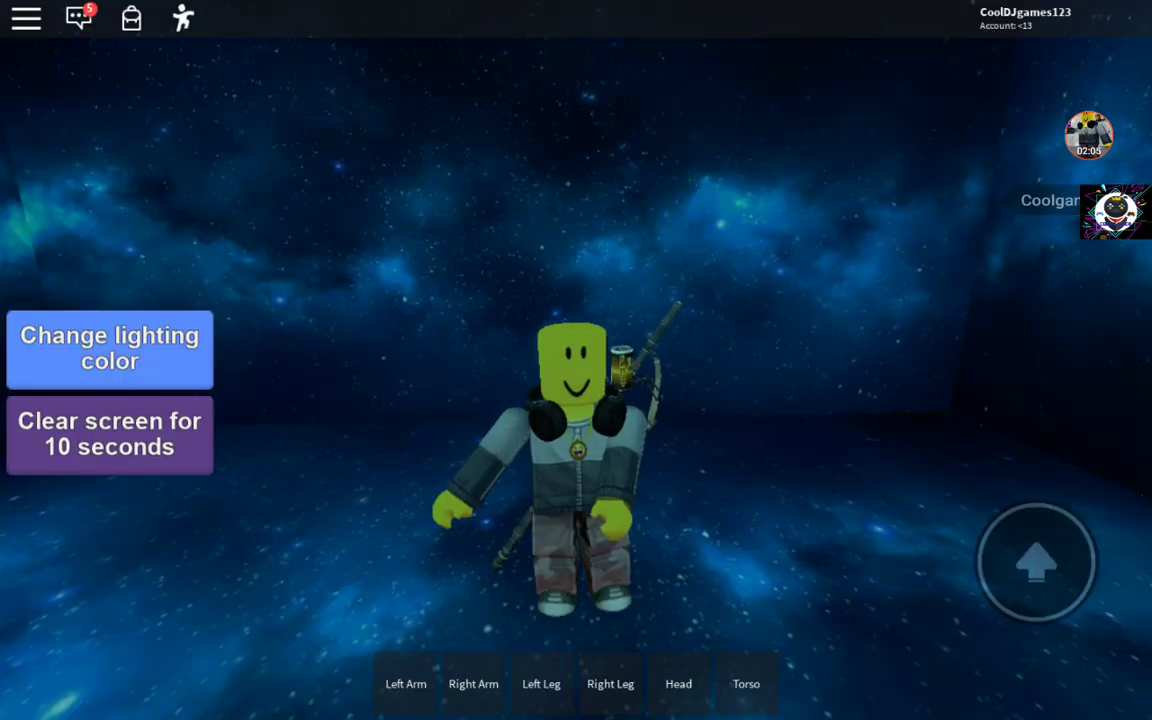
Go home and open the cropped avatar screenshot full screen in Gallery
key("super")
left_click_drag(576, 600, 576, 250)
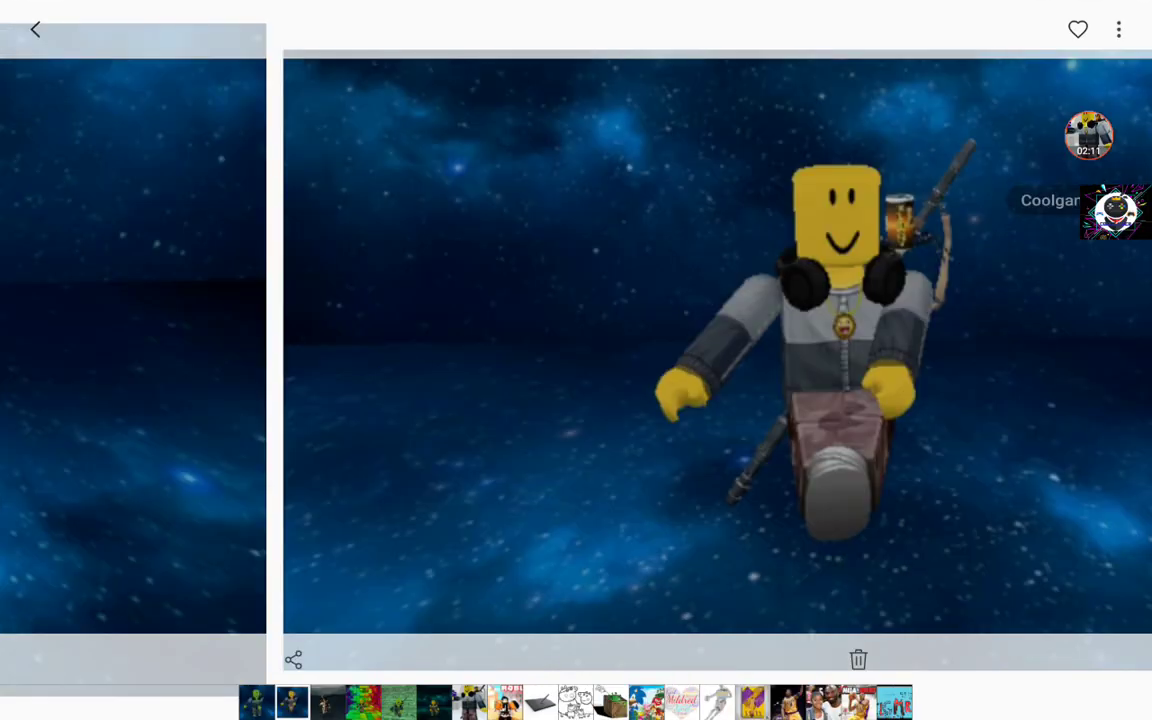
left_click(676, 440)
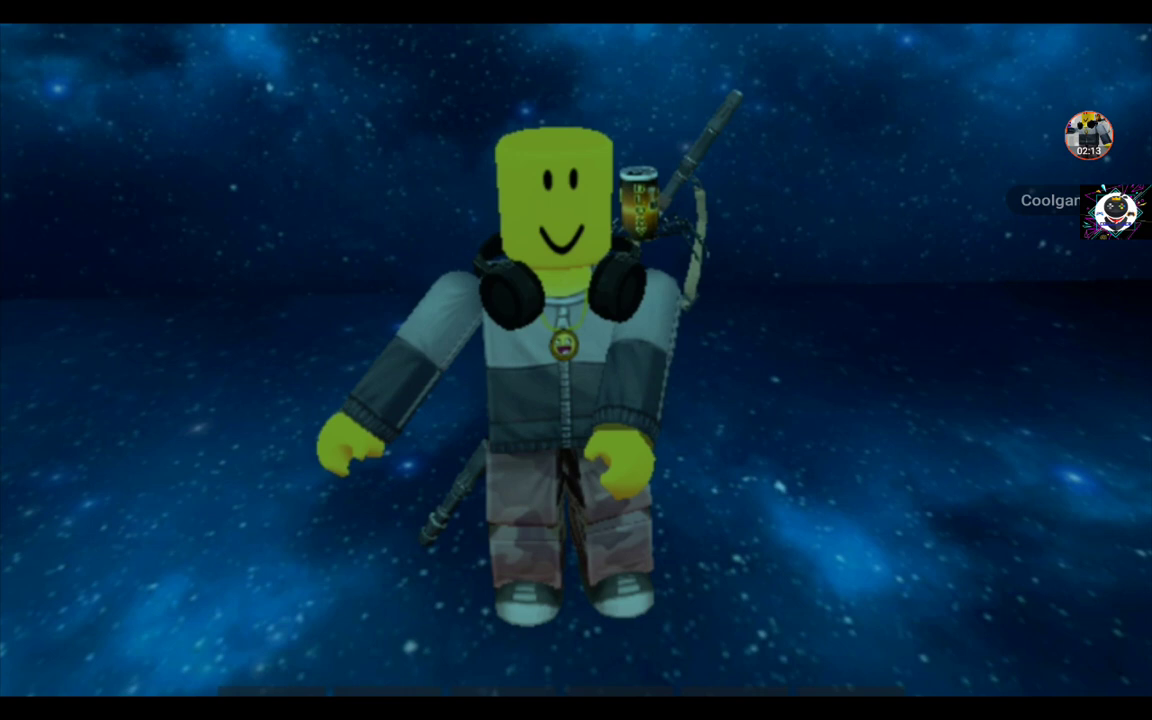
Launch FlipaClip from the Animators folder, dismiss the storage warning, and back out to the project gallery
key("super")
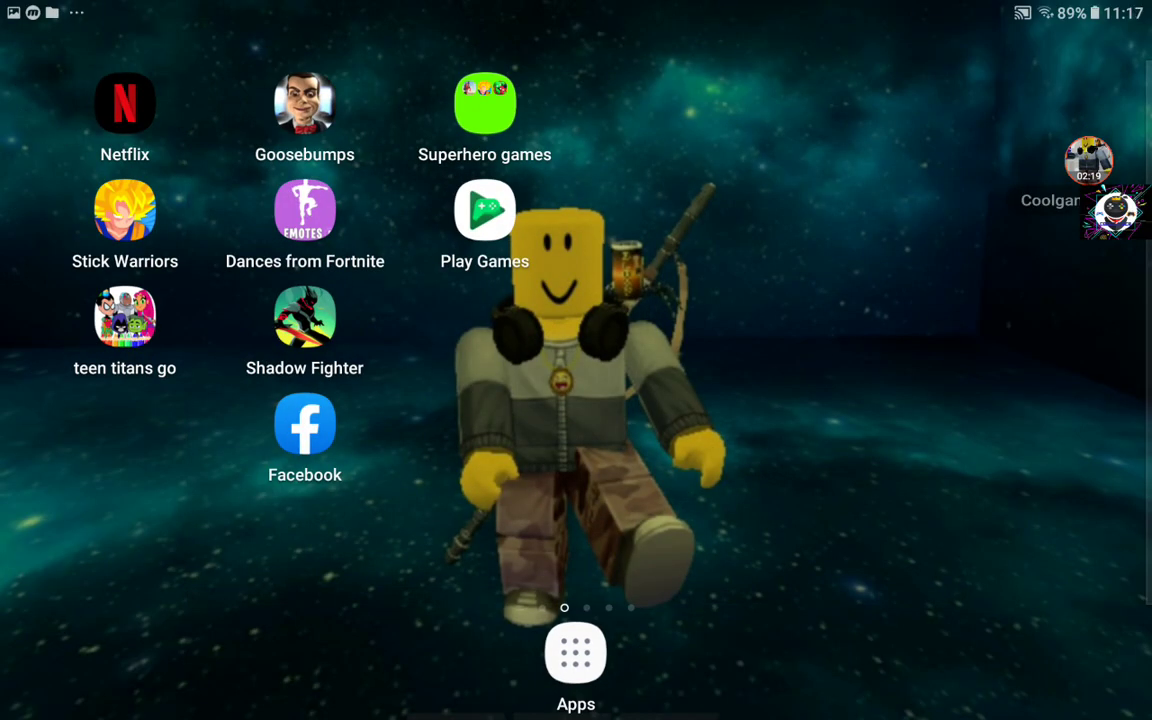
left_click_drag(576, 600, 576, 300)
left_click_drag(900, 400, 300, 400)
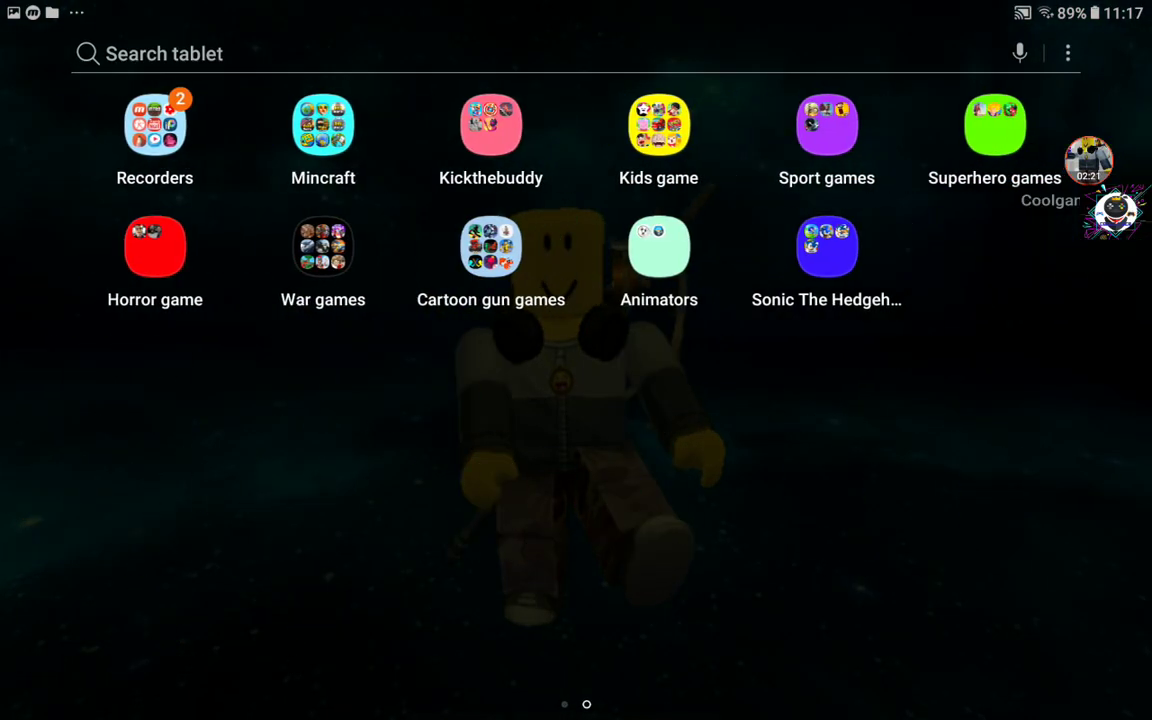
left_click(659, 246)
left_click(249, 160)
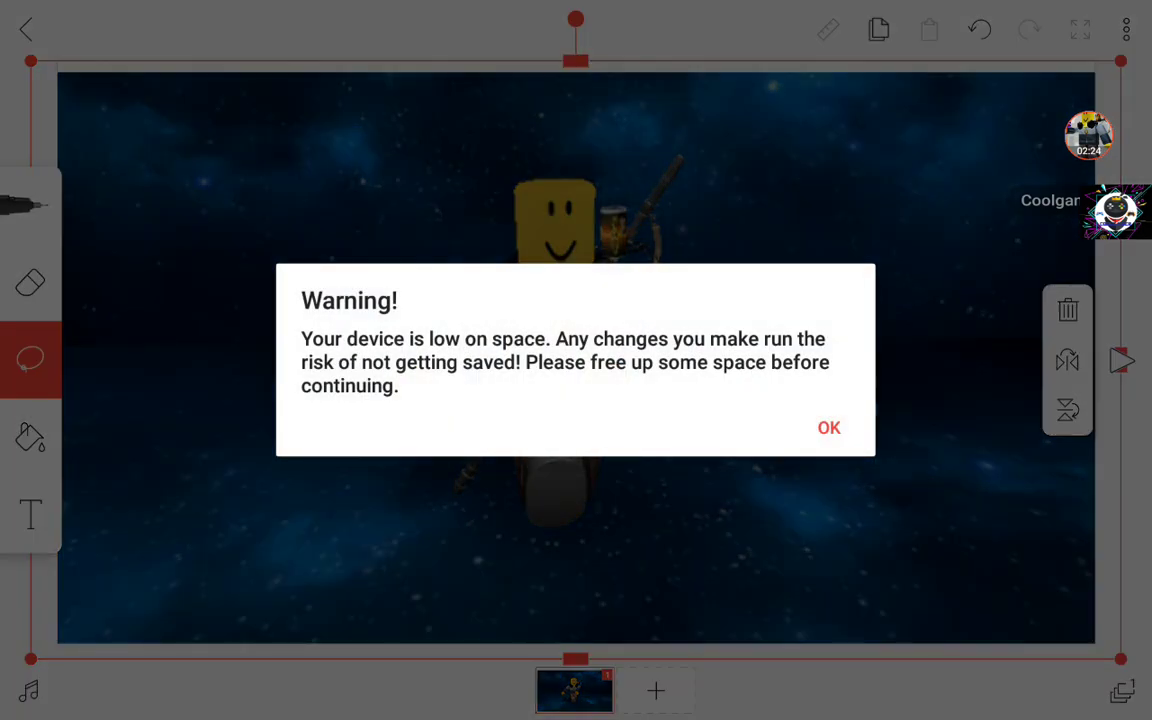
left_click(829, 427)
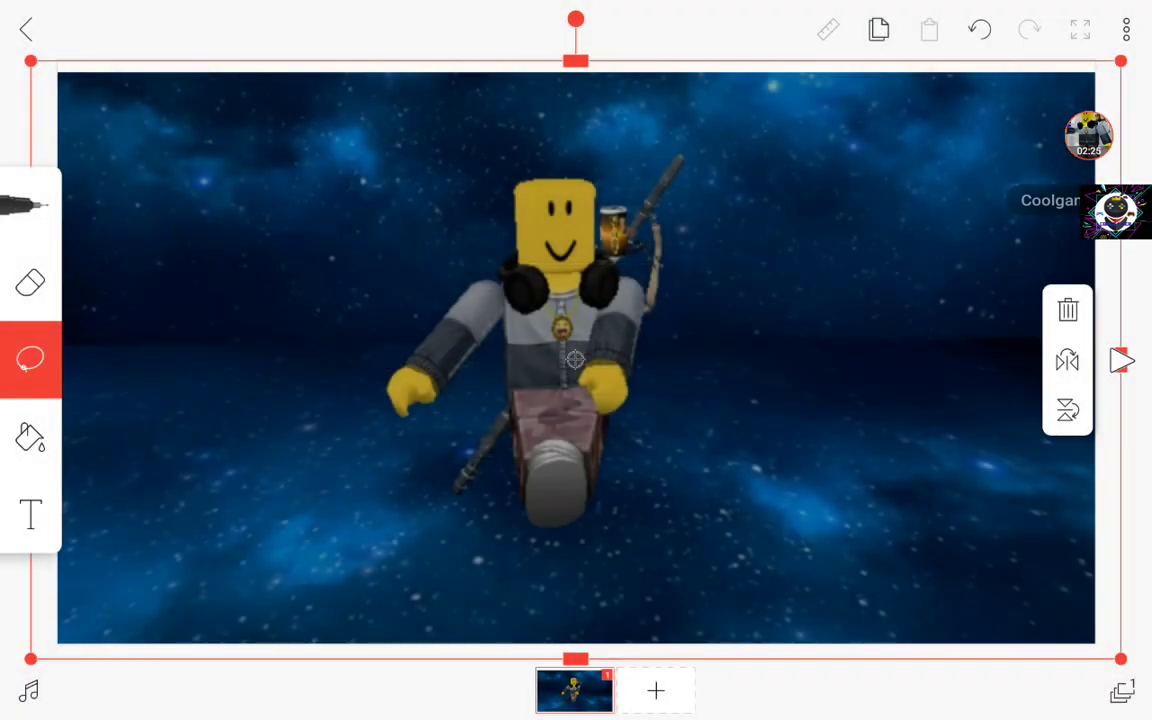
left_click(26, 29)
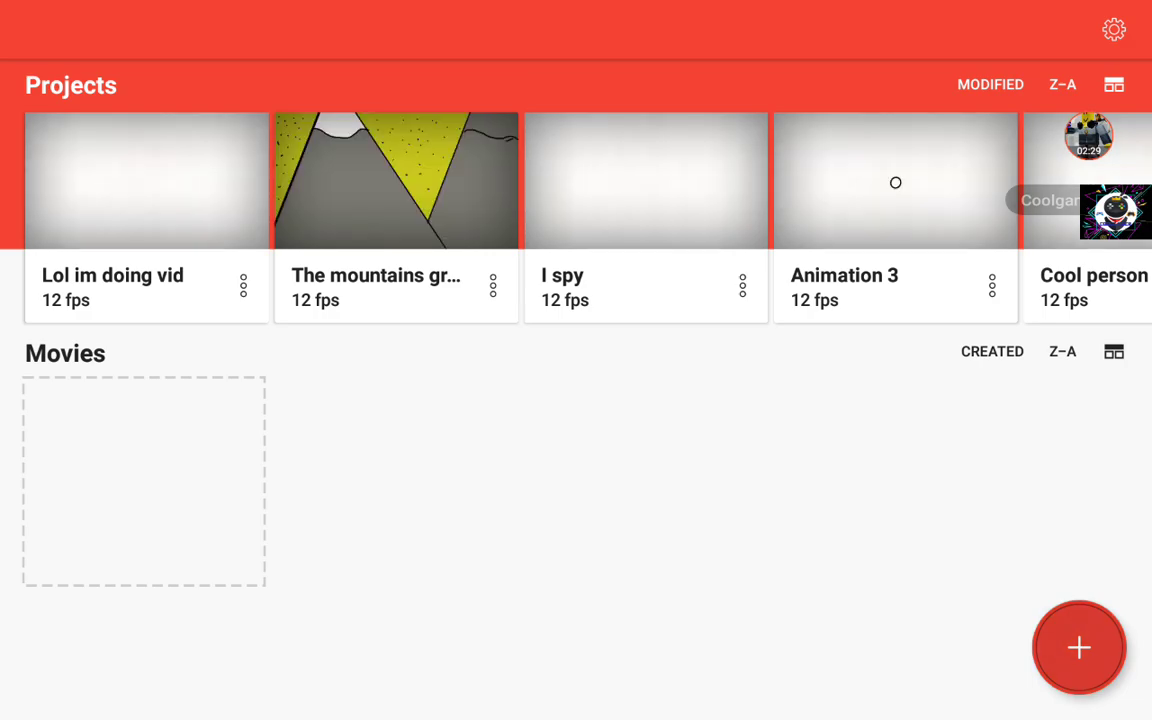
Create the project 'Lol im doing vid 2' at YouTube 720p and 12 fps
left_click(1079, 647)
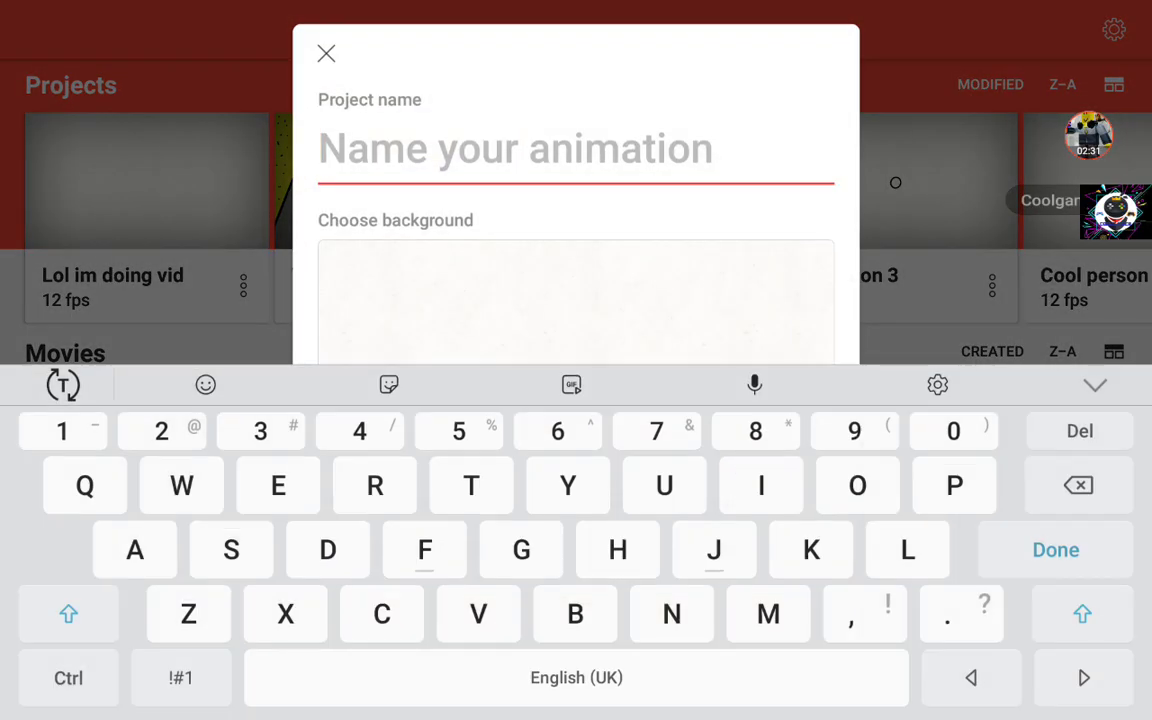
type("Lol ")
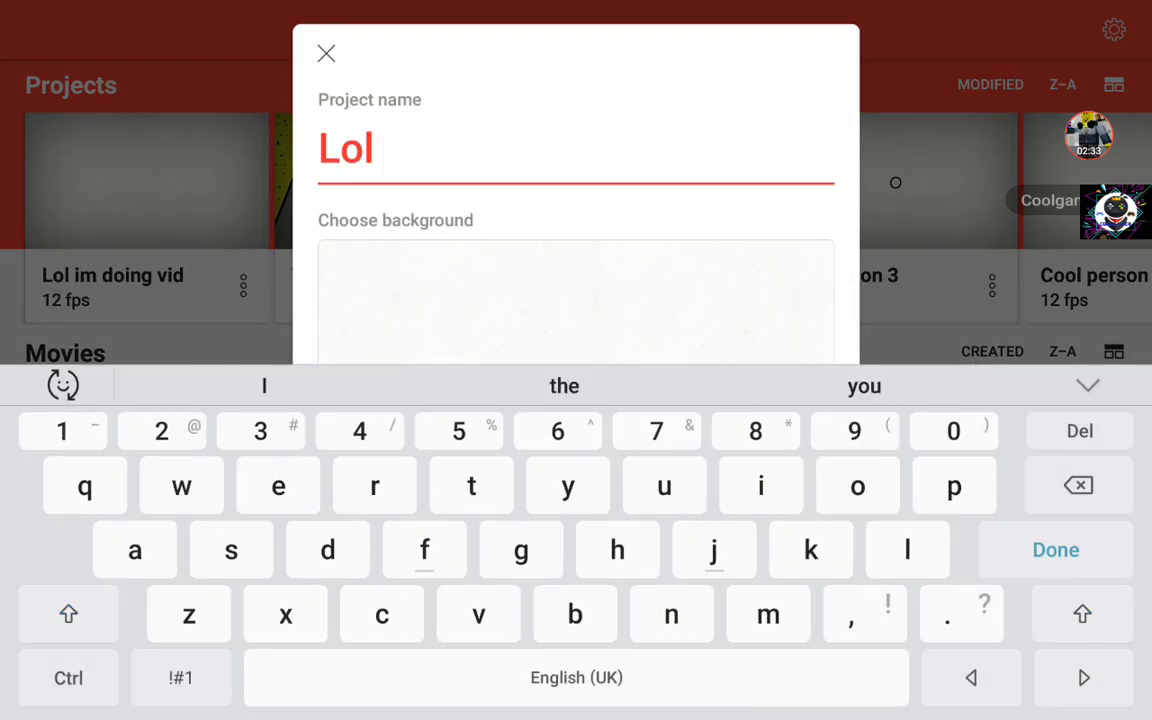
type("im d")
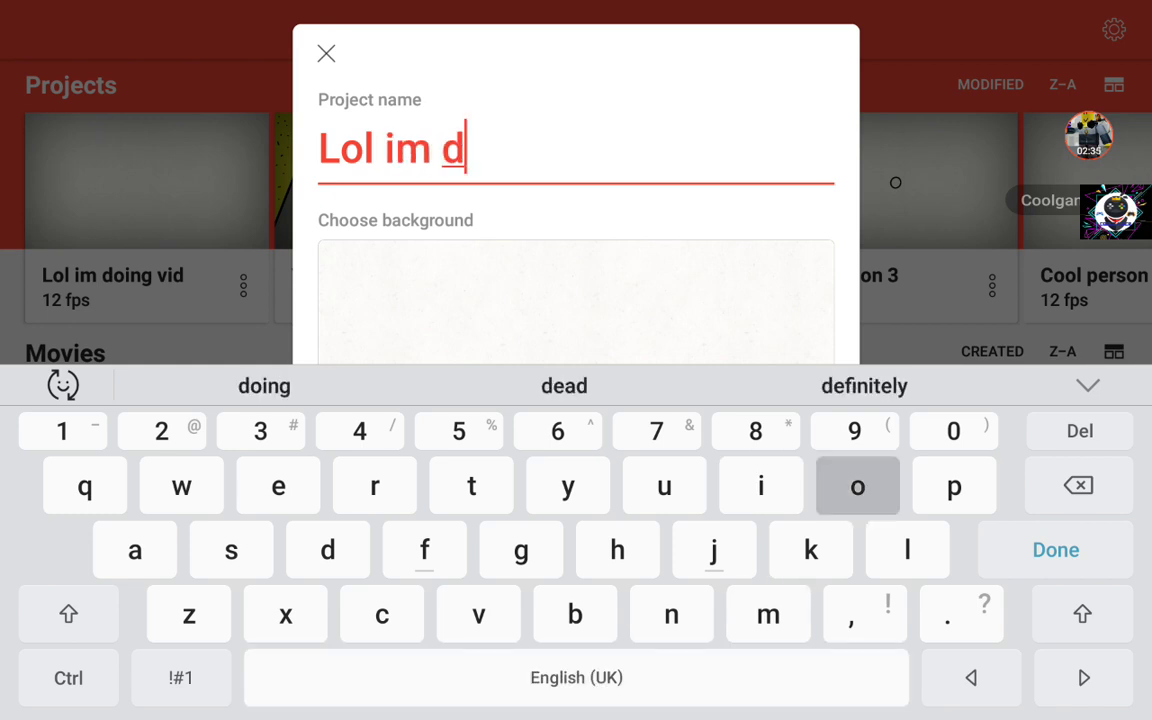
type("oi g")
key("BackSpace")
key("BackSpace")
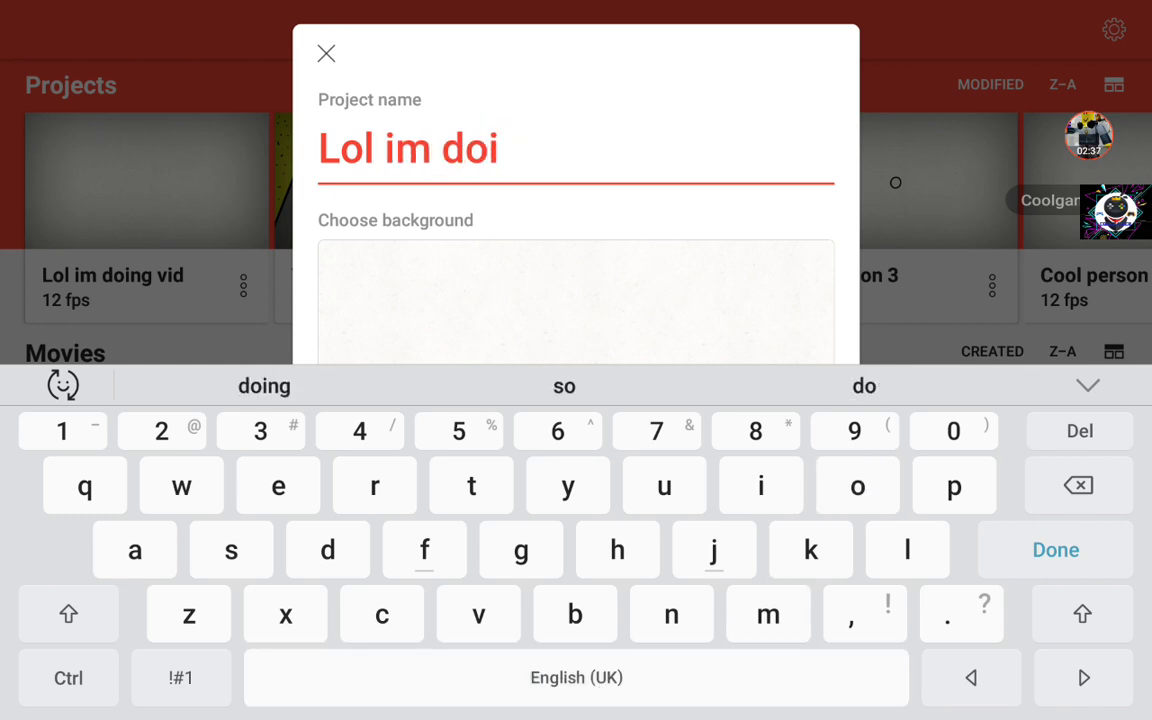
key("BackSpace")
type("ing ")
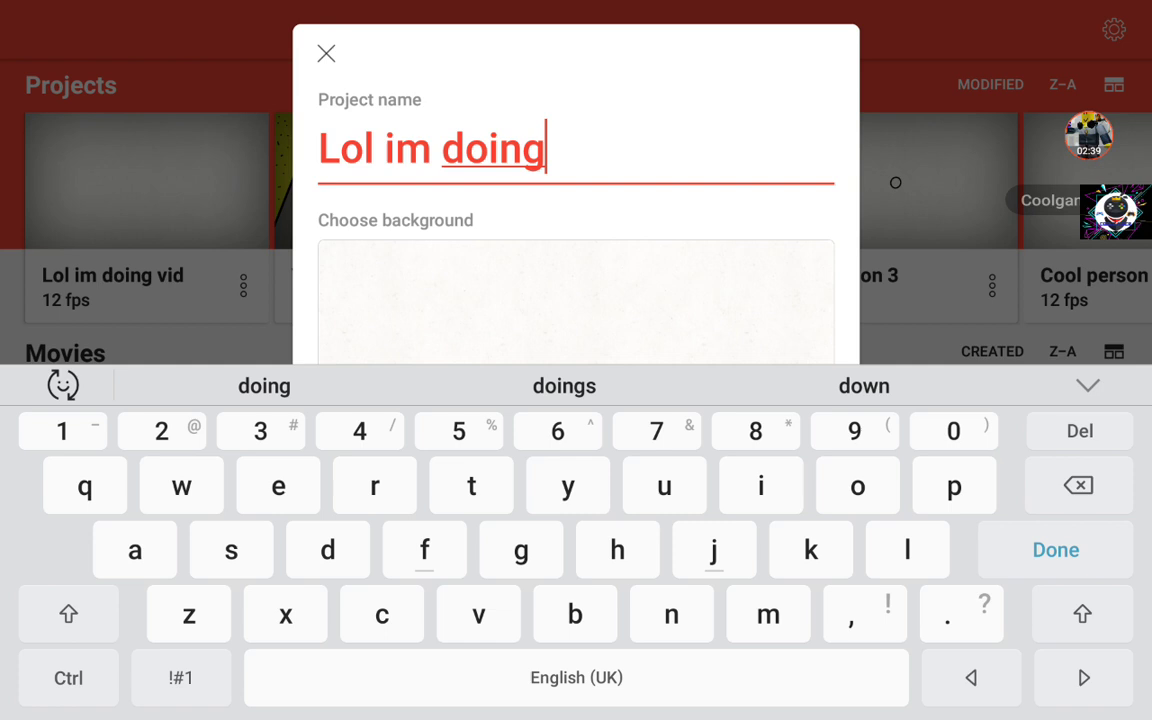
type("vkd")
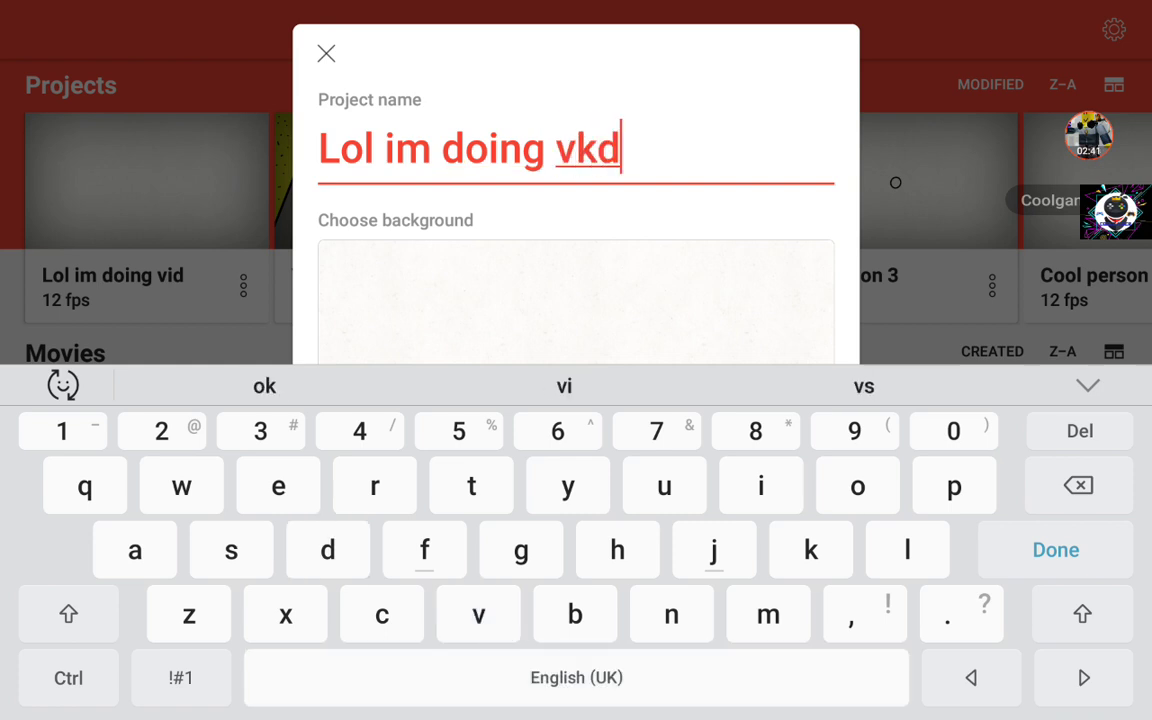
key("BackSpace")
key("BackSpace")
type("i")
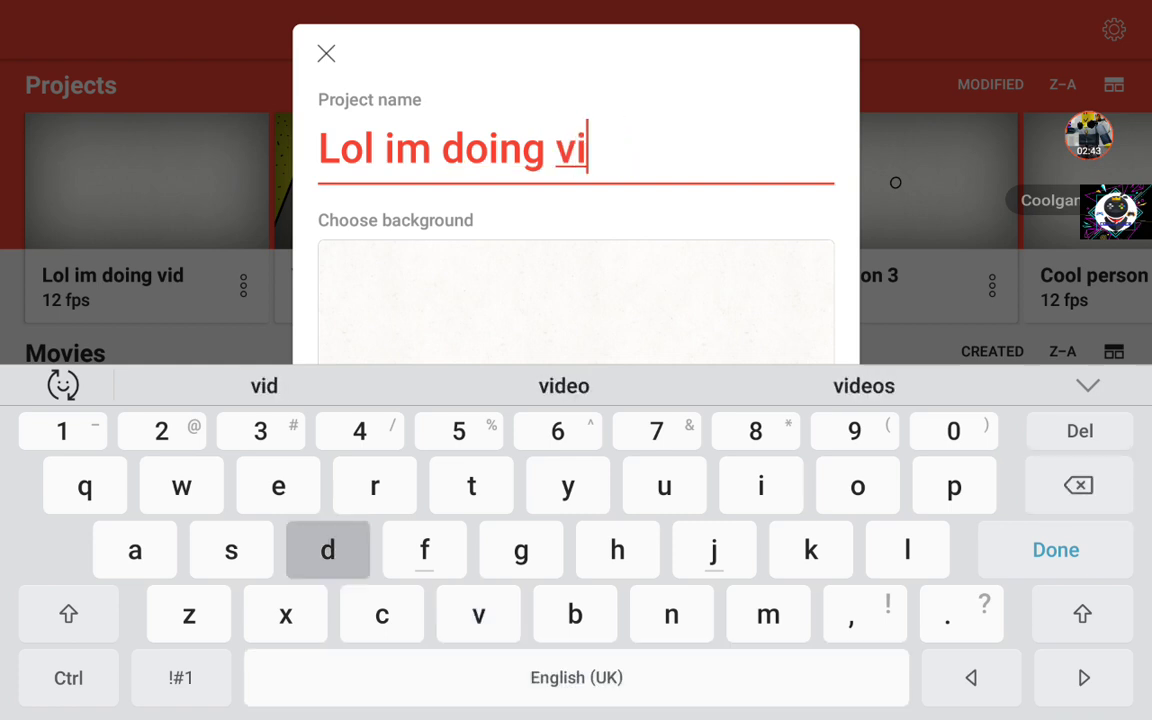
type("d ")
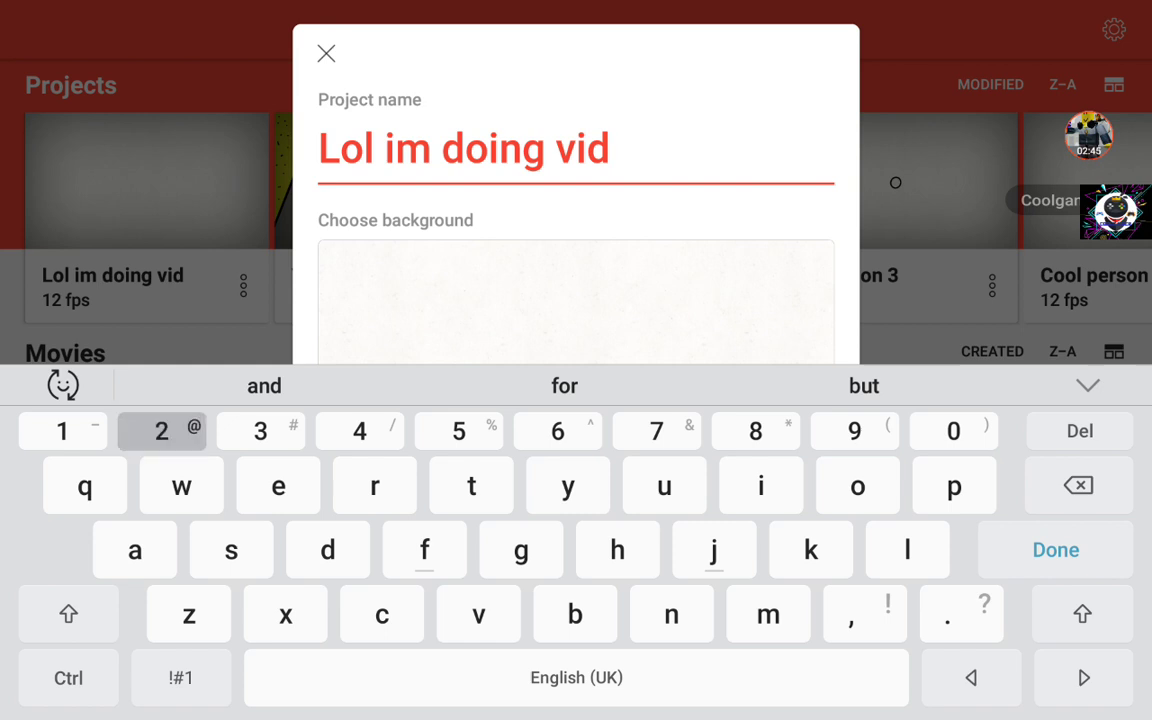
type("2")
left_click(1056, 550)
left_click(576, 638)
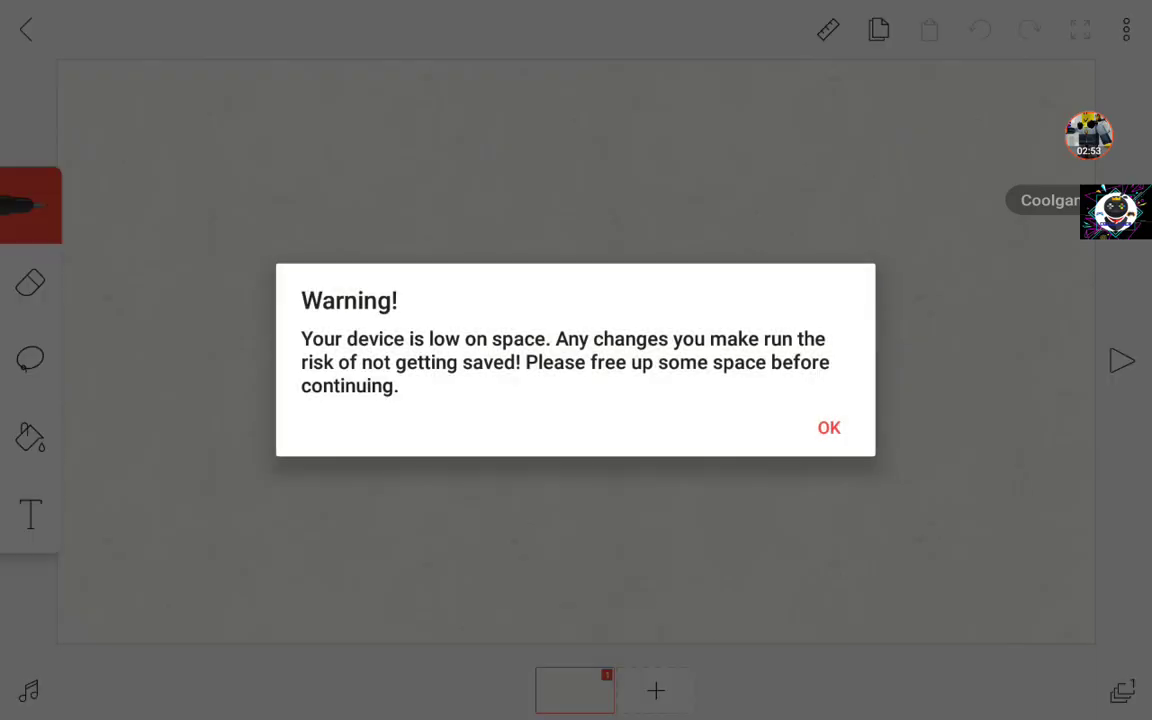
Add the avatar screenshot as an image, enlarge it and shift it up to fill the canvas
left_click(828, 427)
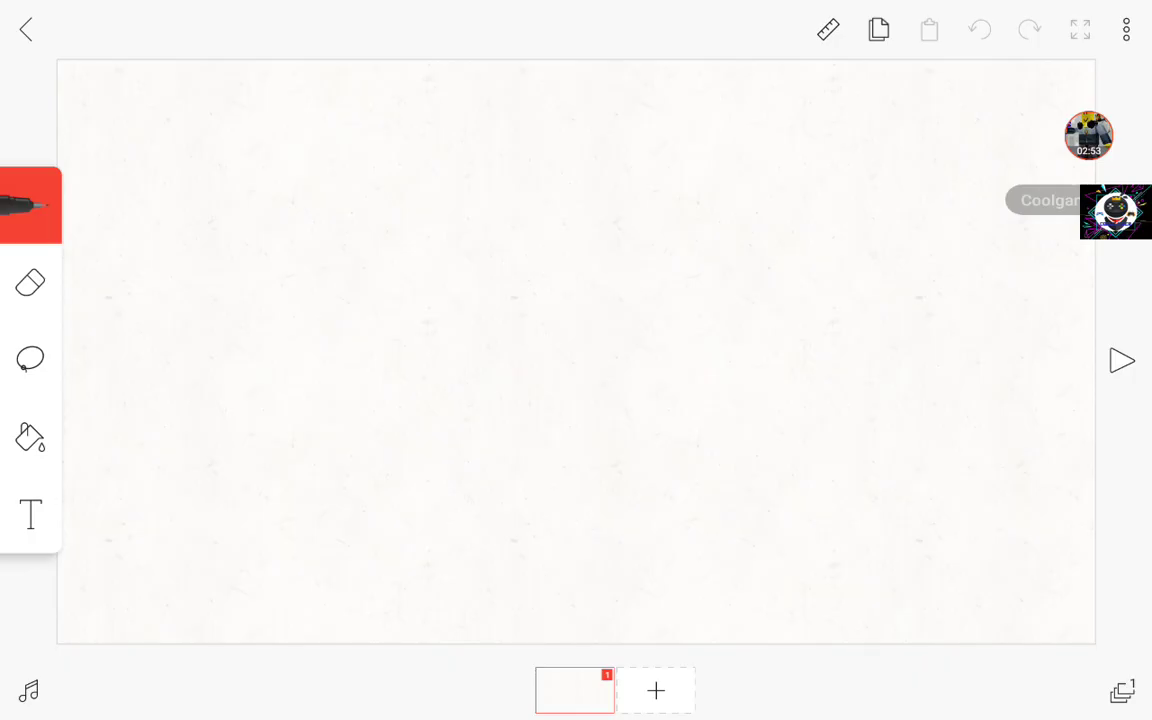
left_click(1126, 29)
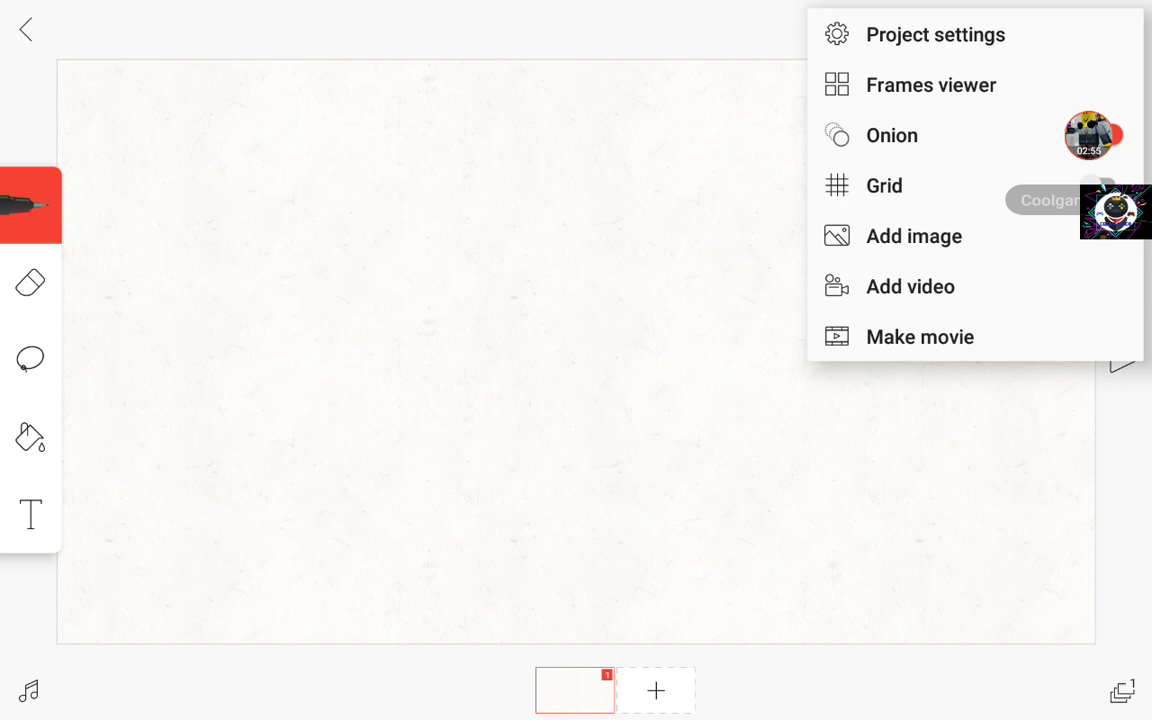
left_click(1089, 135)
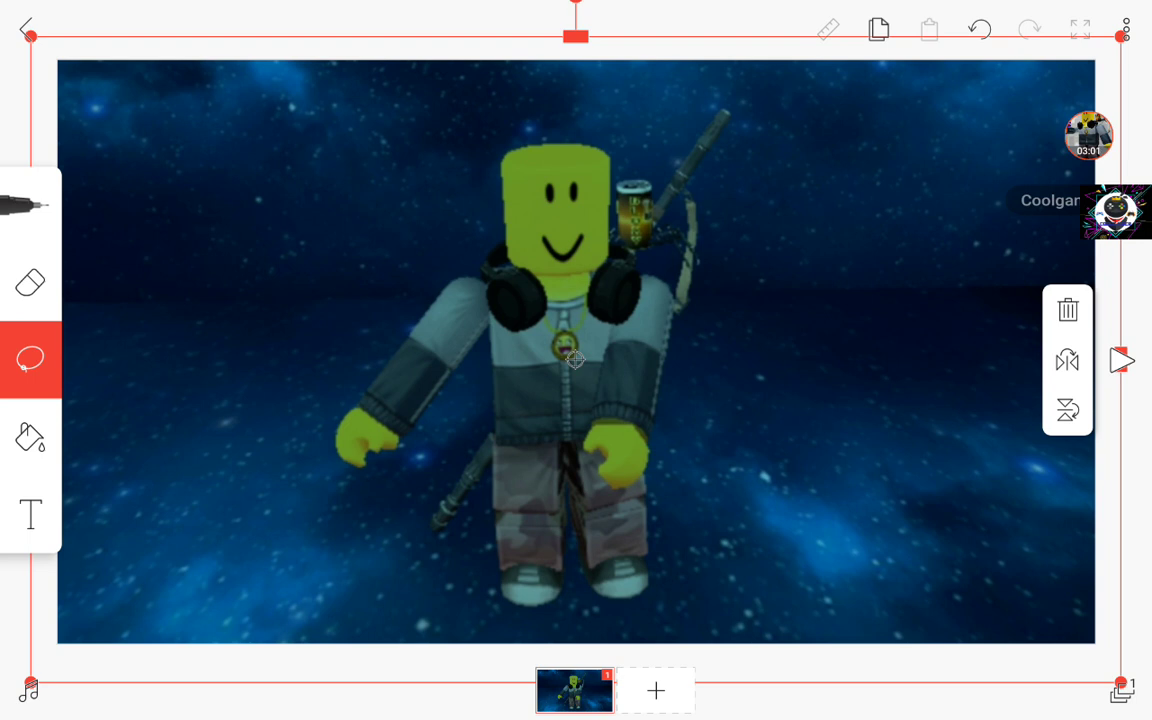
scroll(575, 360, "up", 2)
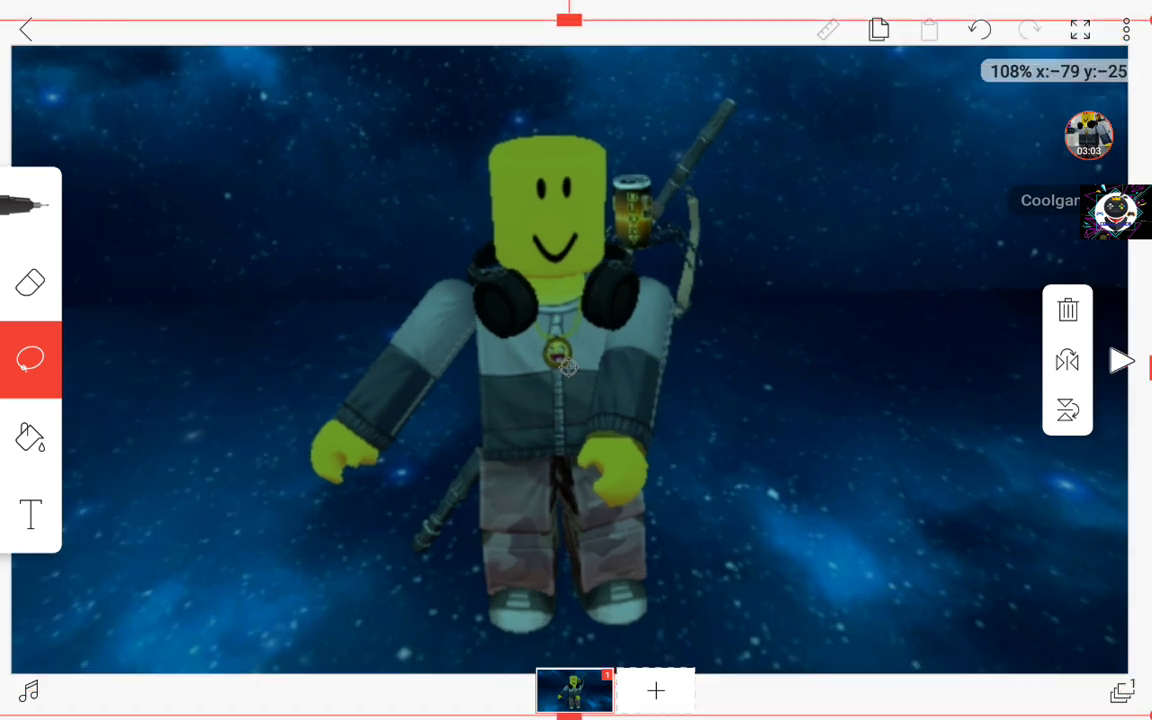
mouse_move(570, 368)
left_mouse_down()
mouse_move(582, 313)
mouse_move(563, 339)
left_mouse_up()
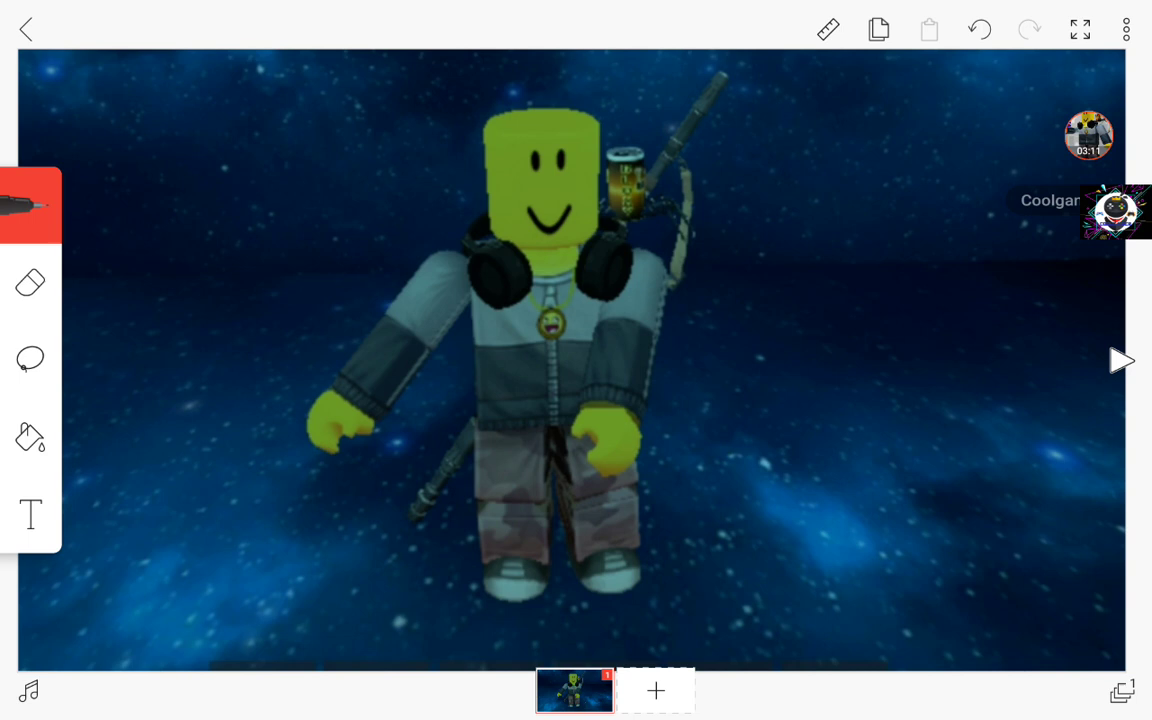
Trace a black outline along the avatar's jacket
left_click(1088, 135)
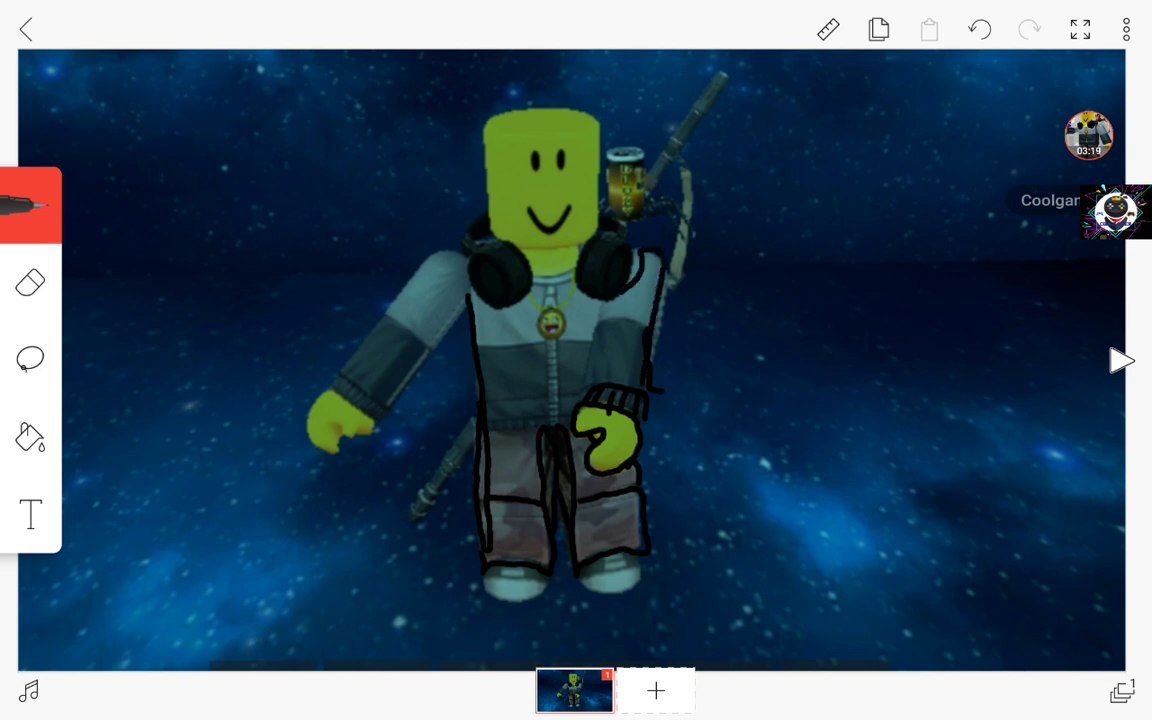
left_click_drag(600, 336, 587, 370)
left_click(1088, 135)
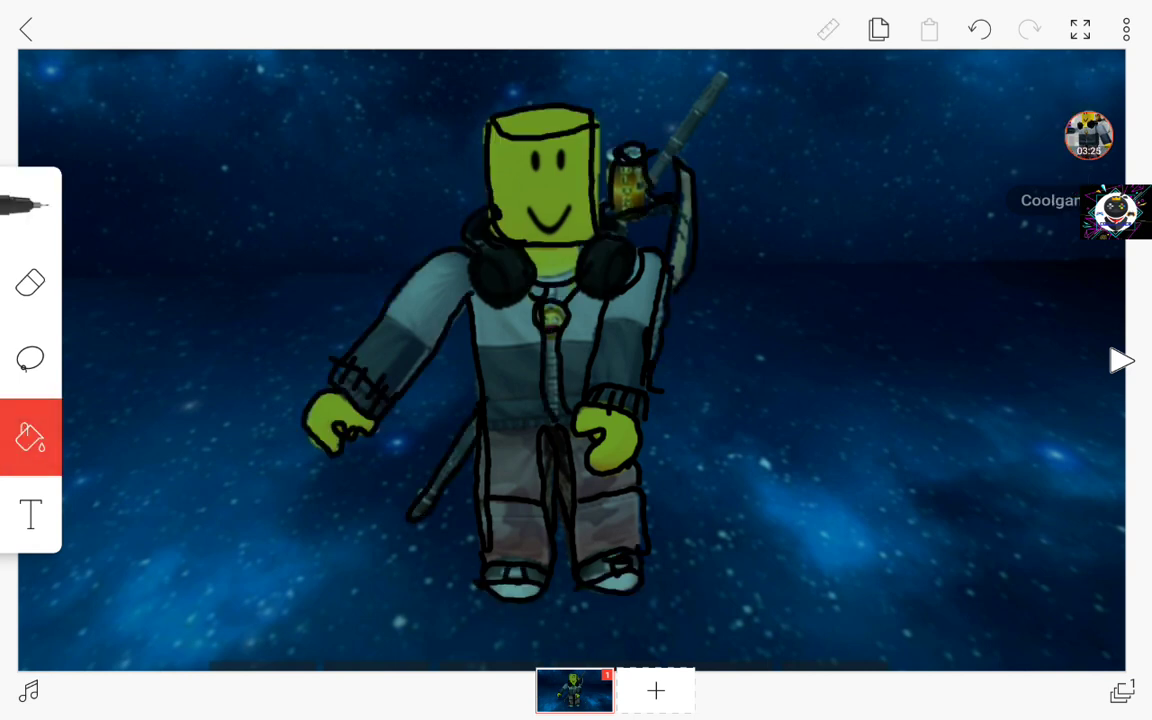
Change the colour to blue and select the Fill bucket tool
left_click(30, 283)
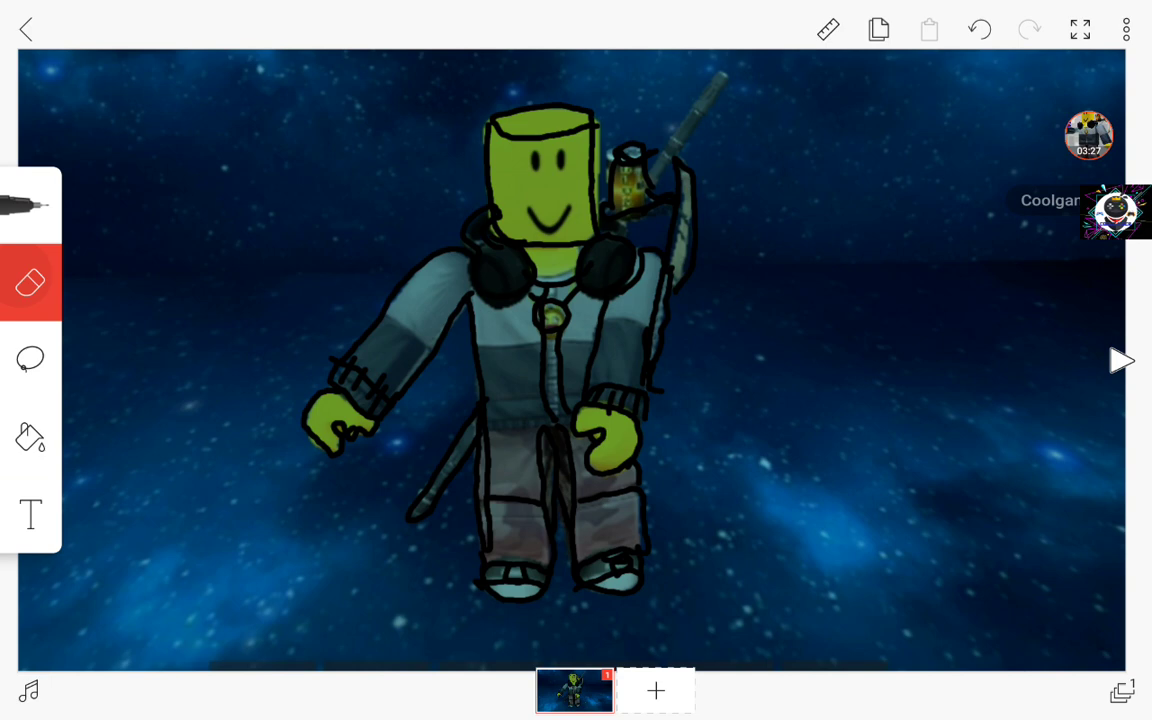
left_click(30, 205)
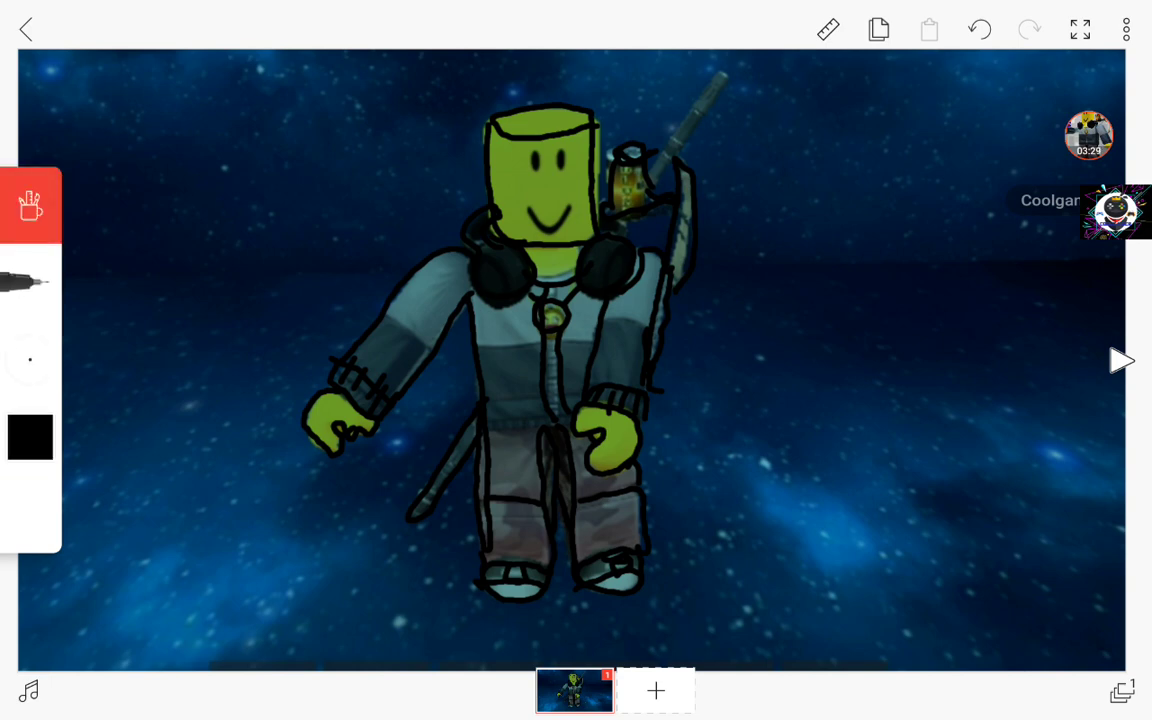
left_click(30, 437)
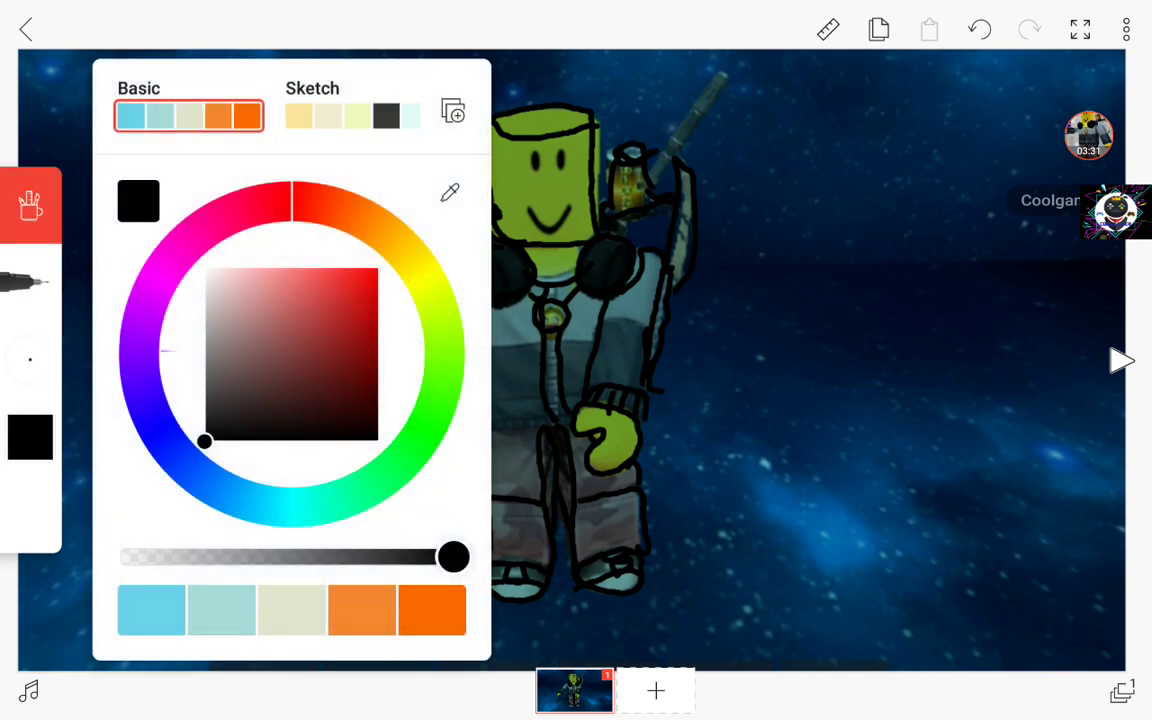
left_click(173, 451)
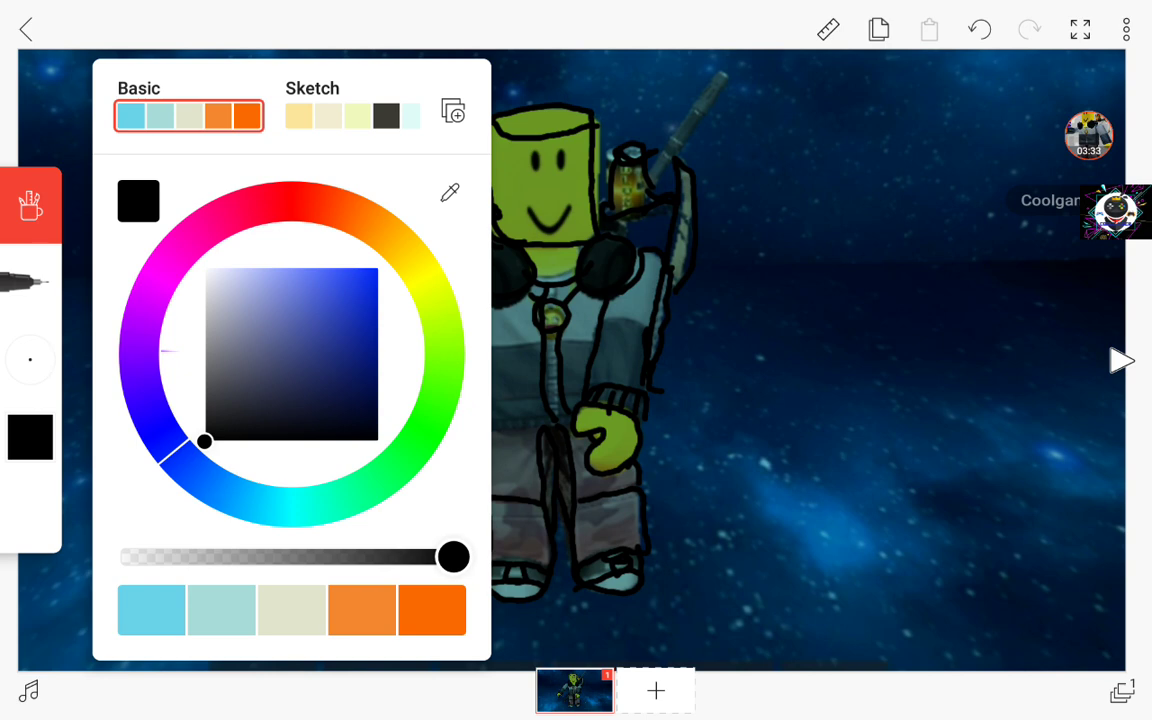
left_click(30, 437)
left_click(30, 205)
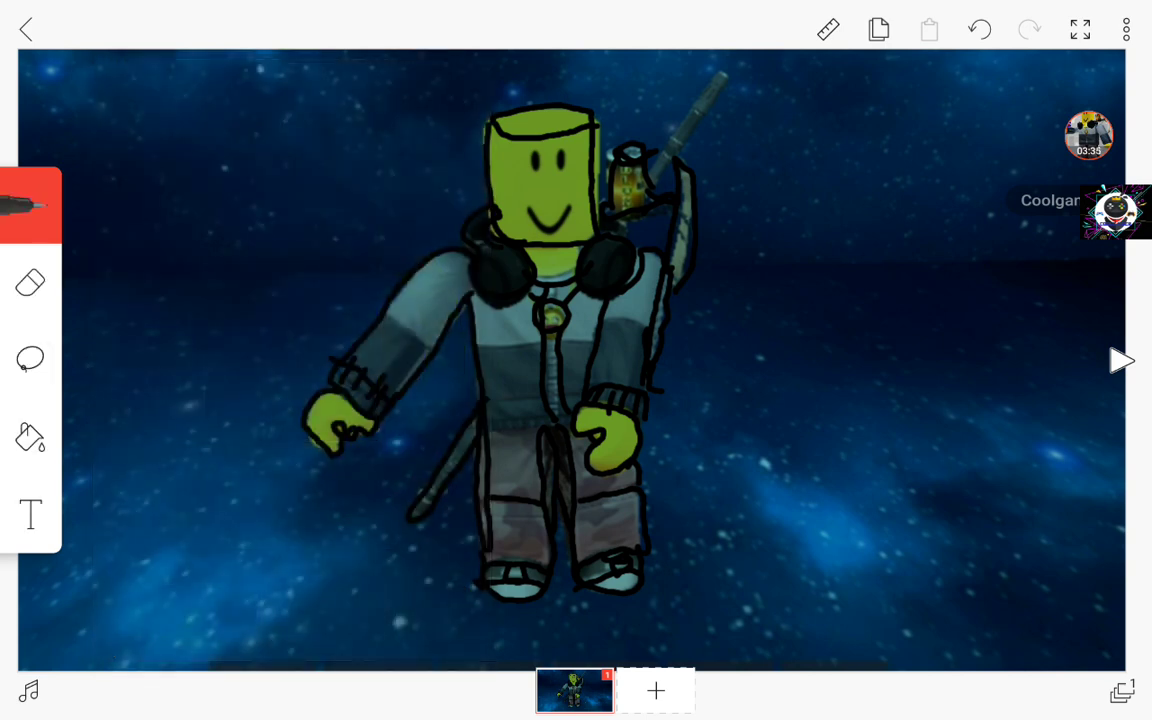
left_click(30, 515)
left_click(30, 437)
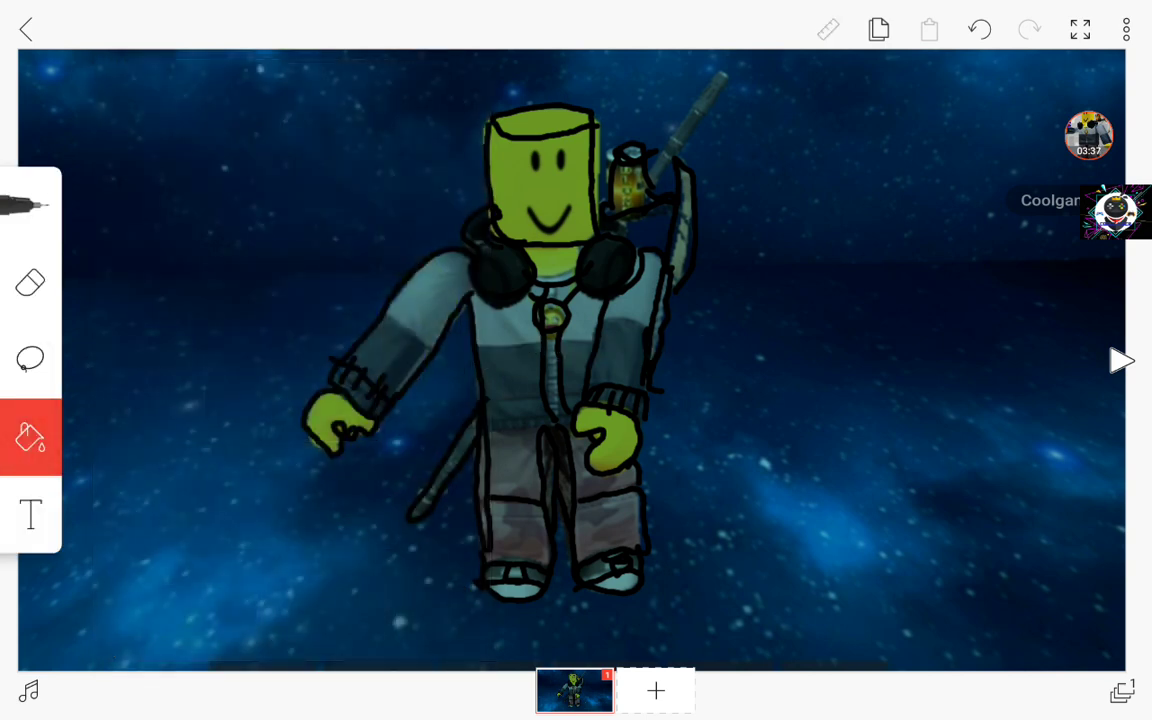
Flood the background bright blue, then outline the avatar's left arm in black with the pen
left_click(880, 300)
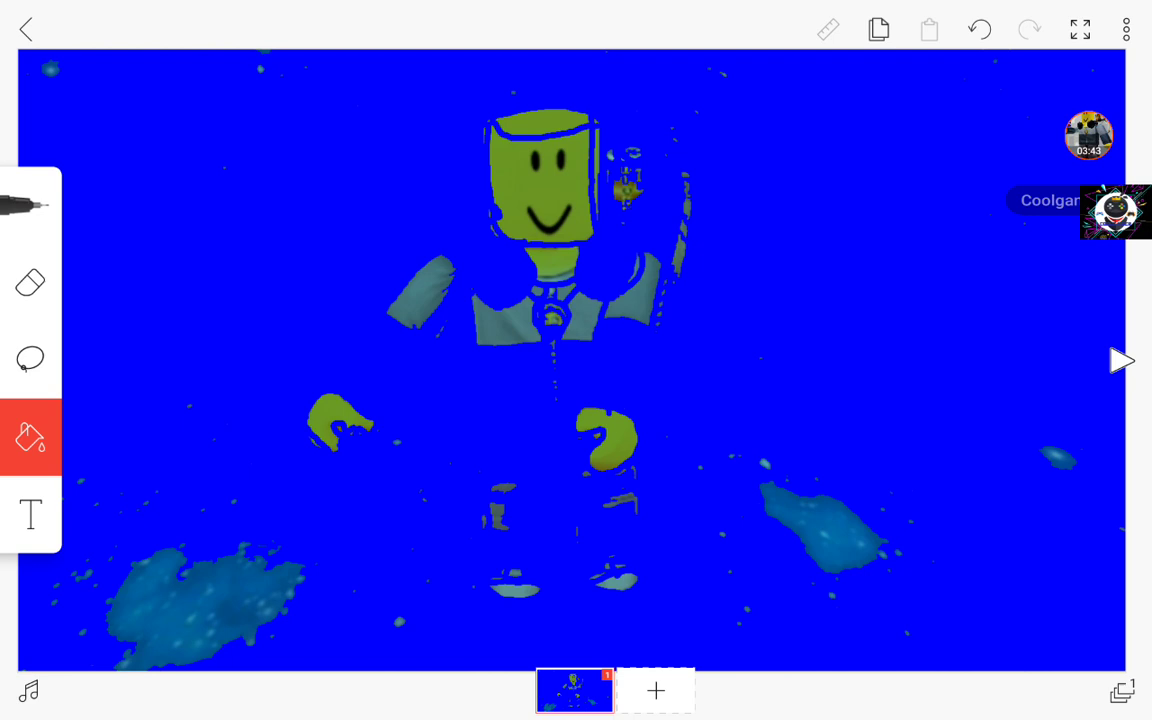
left_click(1088, 135)
left_click(30, 205)
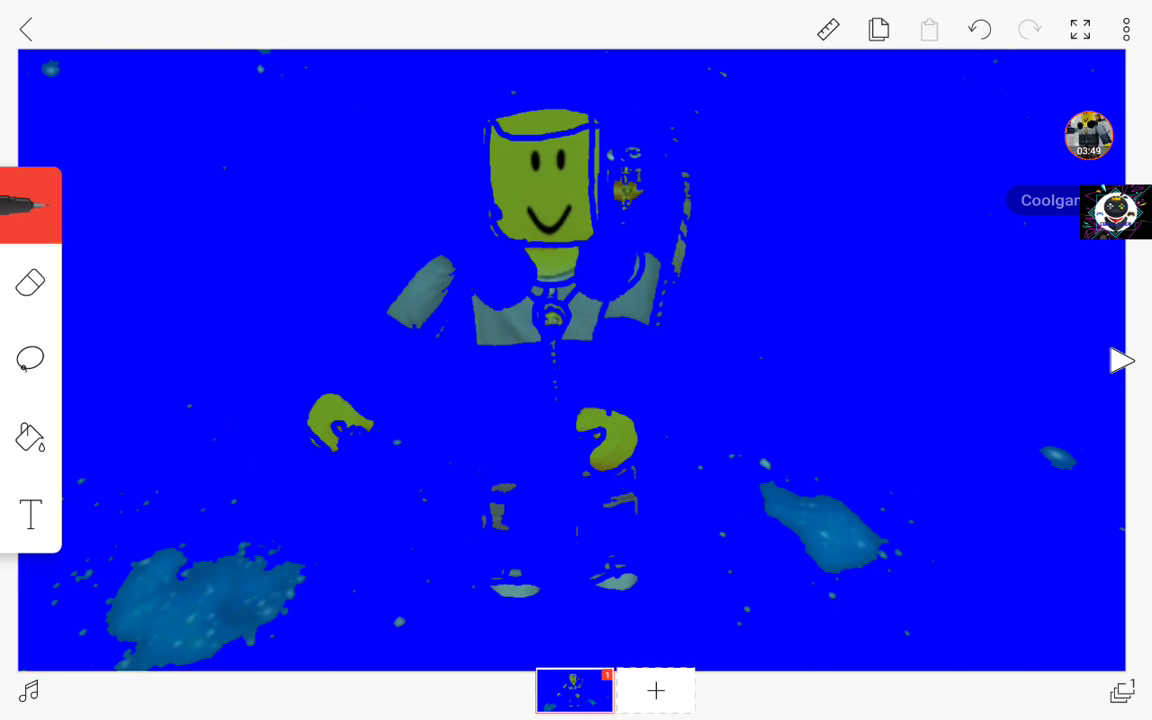
mouse_move(447, 275)
left_mouse_down()
mouse_move(448, 295)
mouse_move(378, 400)
mouse_move(360, 410)
mouse_move(318, 395)
mouse_move(422, 268)
mouse_move(450, 278)
mouse_move(467, 295)
mouse_move(489, 571)
mouse_move(505, 605)
mouse_move(550, 590)
mouse_move(542, 552)
mouse_move(487, 562)
mouse_move(553, 580)
mouse_move(555, 438)
mouse_move(598, 558)
mouse_move(630, 597)
mouse_move(658, 552)
mouse_move(620, 541)
mouse_move(600, 552)
mouse_move(660, 575)
left_mouse_up()
Outline the right leg, right hand, torso's right side and chest collar in black
left_click_drag(604, 425, 648, 545)
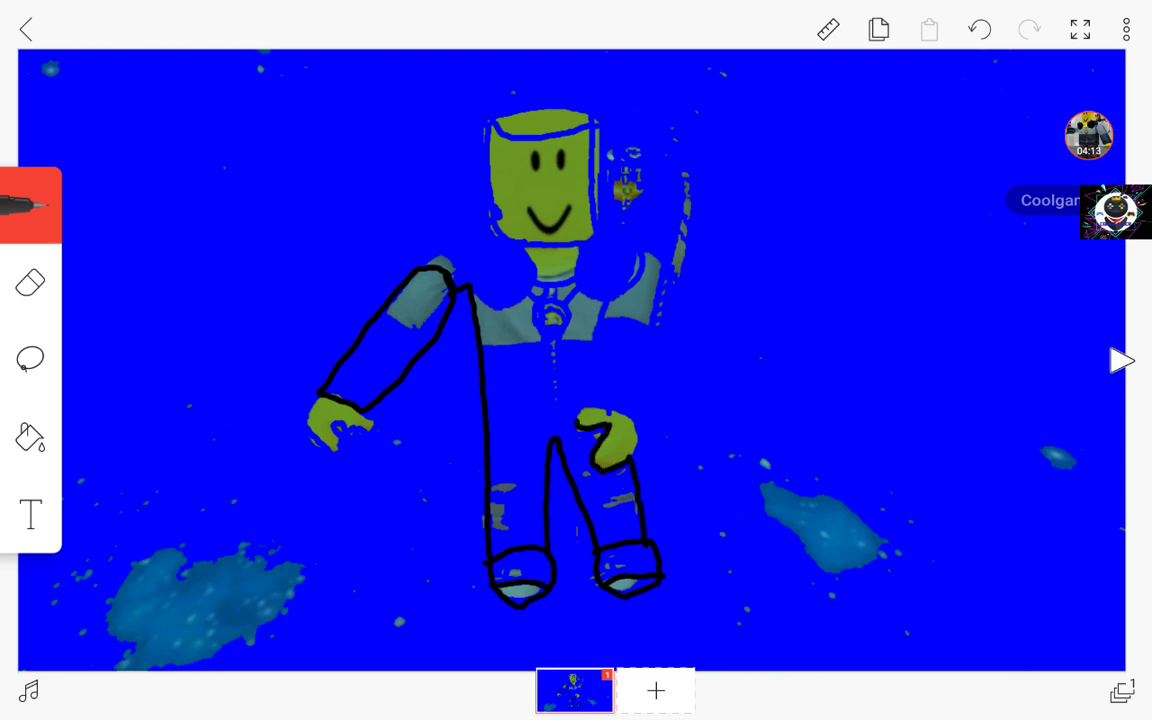
left_click_drag(578, 425, 630, 466)
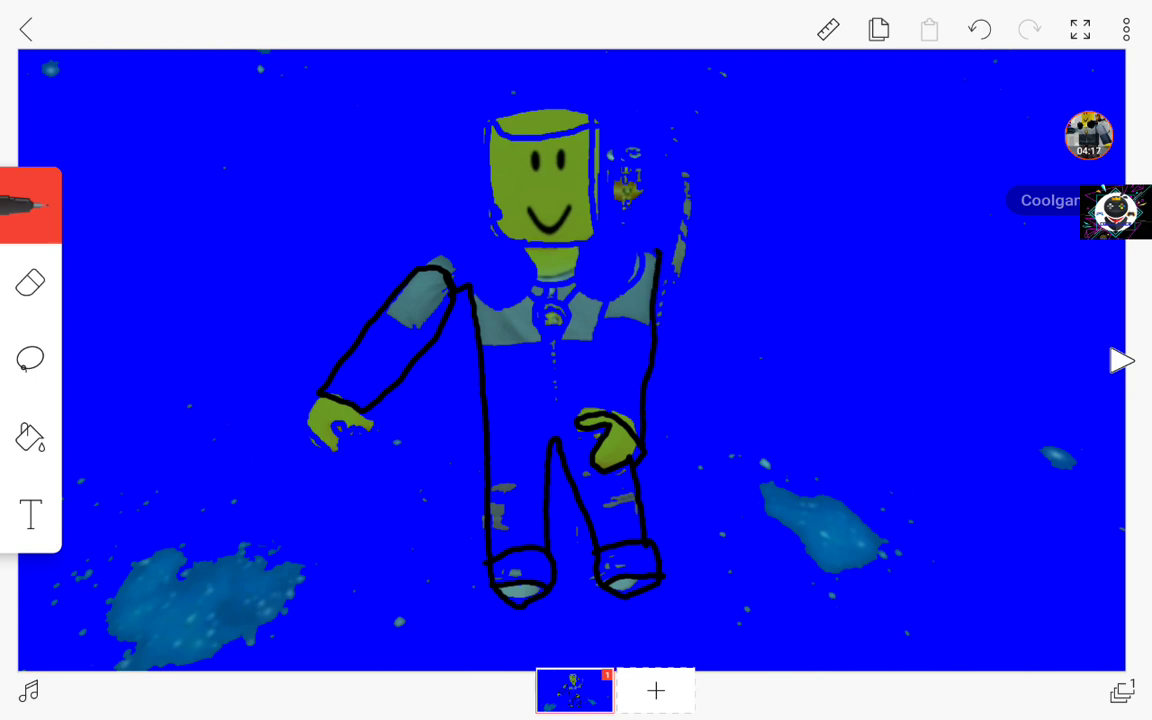
mouse_move(641, 415)
left_mouse_down()
mouse_move(645, 255)
mouse_move(648, 320)
mouse_move(579, 420)
left_mouse_up()
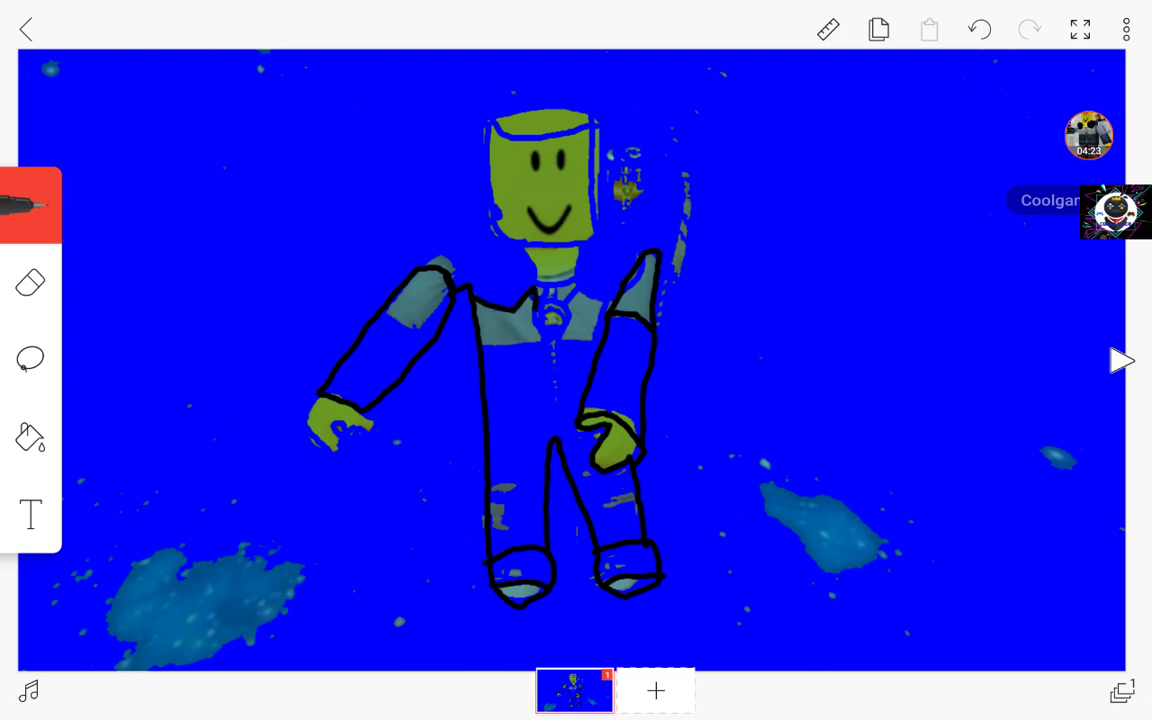
left_click_drag(477, 342, 535, 338)
left_click(1089, 135)
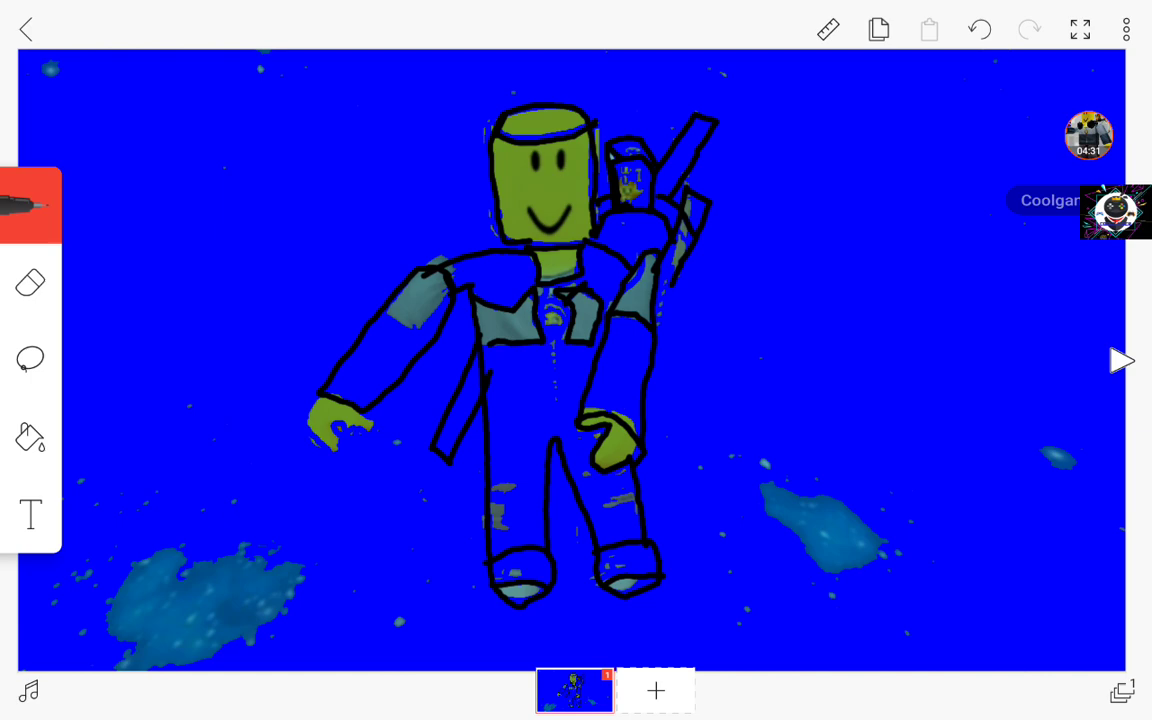
Set the drawing colour to red and switch to the soft brush
left_click(30, 205)
left_click(30, 437)
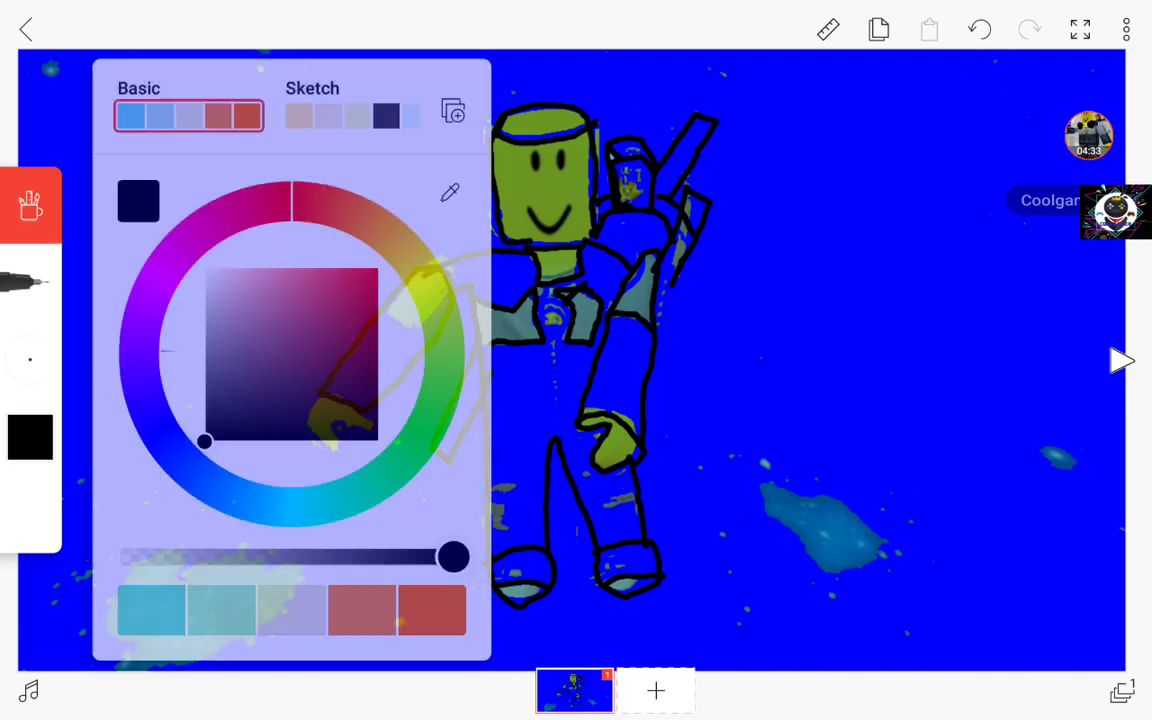
left_click(365, 286)
left_click_drag(365, 286, 368, 310)
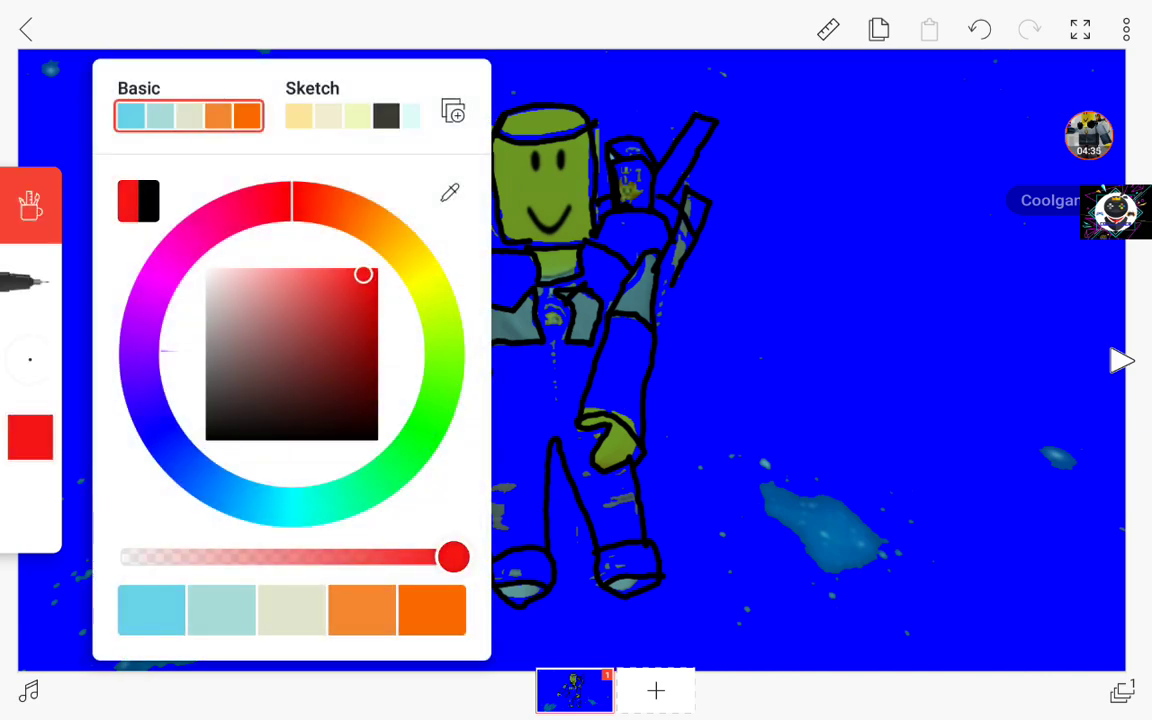
left_click(30, 282)
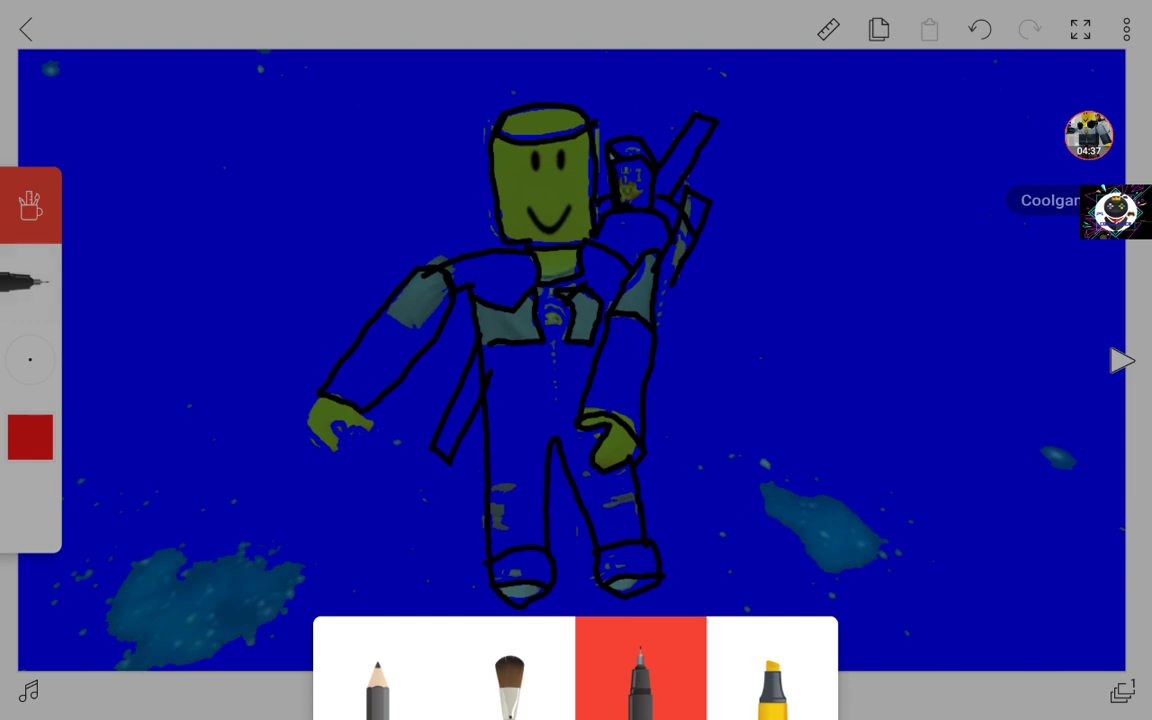
left_click(509, 685)
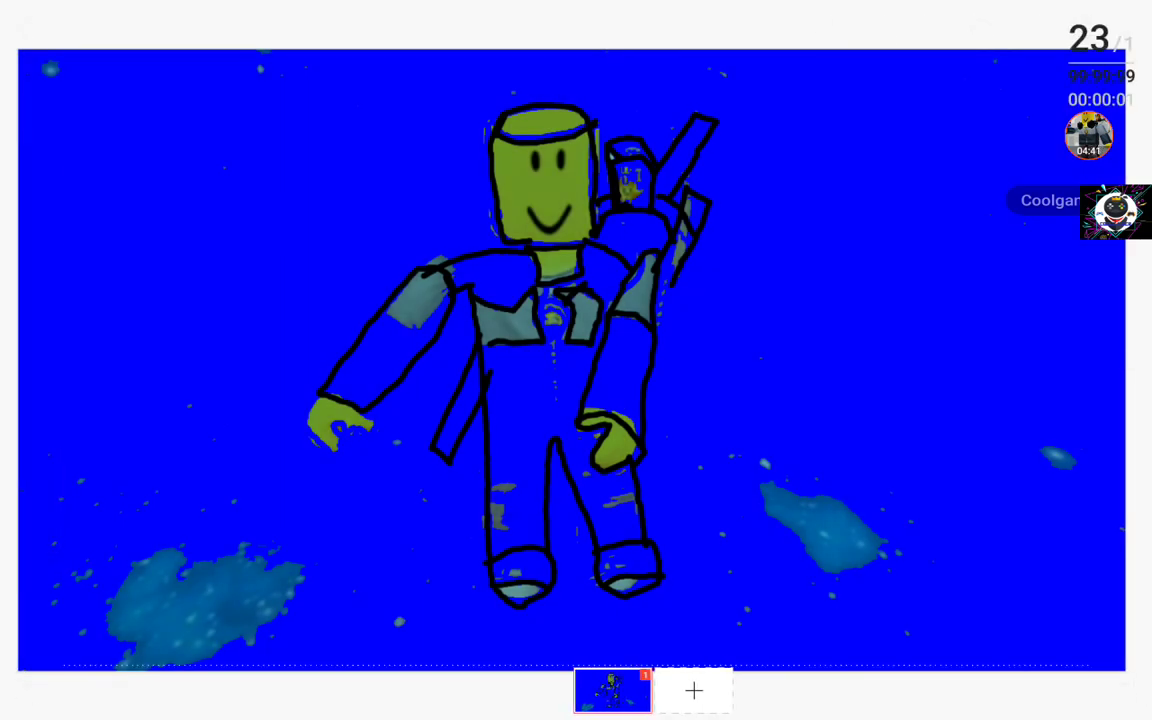
Paint a red band into the bottom-right corner of the canvas
left_click_drag(1000, 580, 1110, 650)
left_click_drag(1009, 598, 1120, 665)
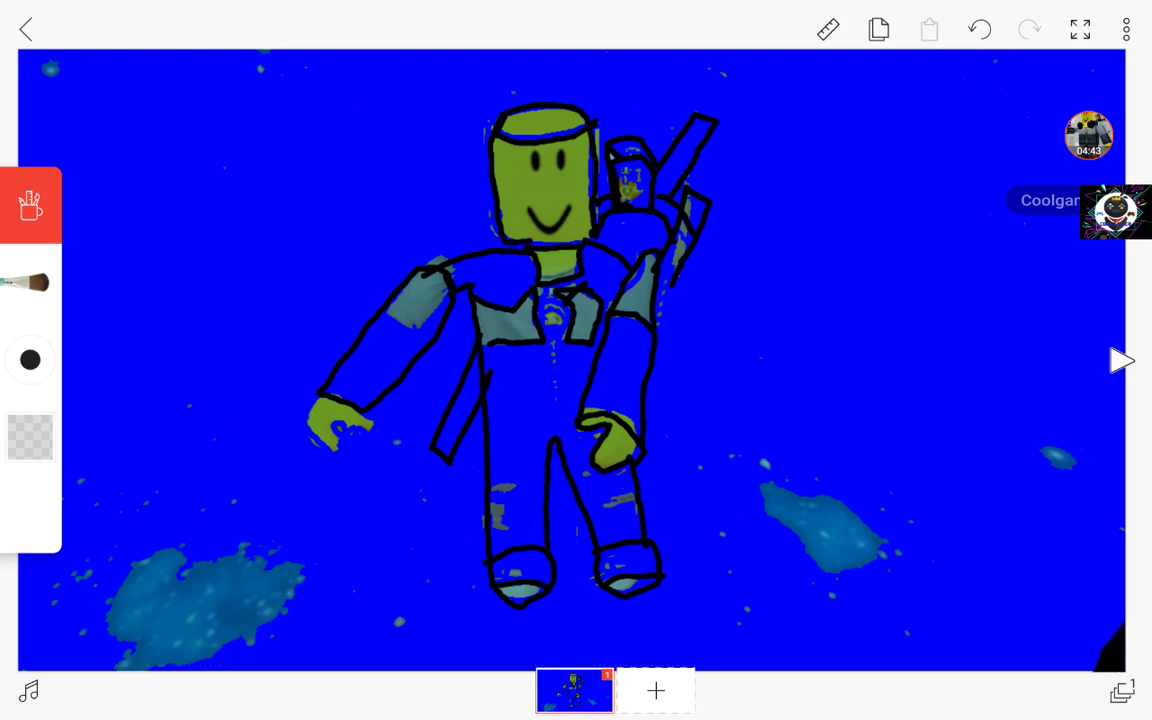
left_click_drag(981, 598, 1090, 668)
left_click(30, 360)
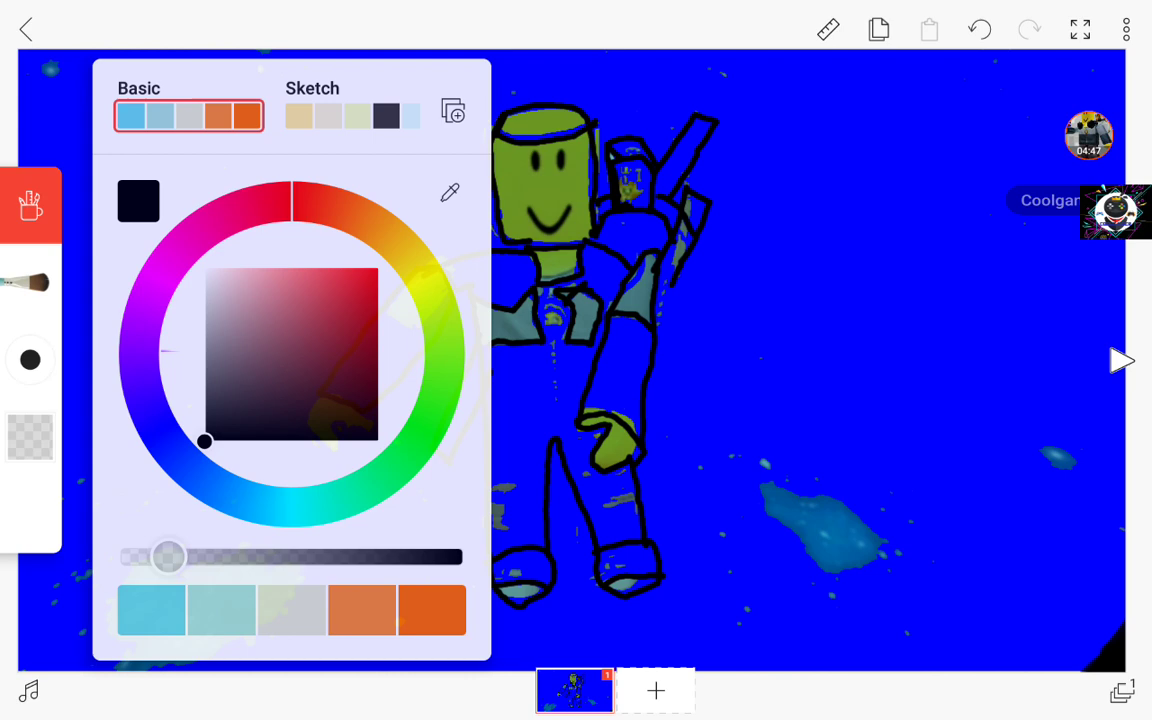
left_click_drag(203, 440, 378, 268)
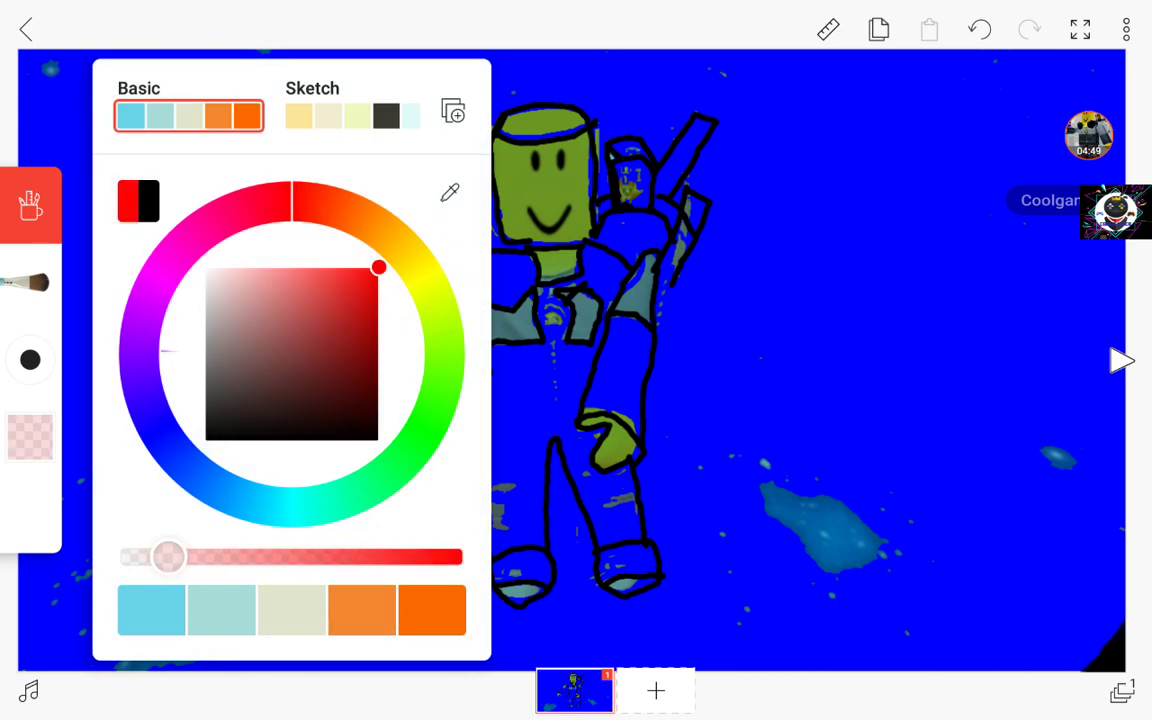
left_click(30, 360)
mouse_move(1118, 610)
left_mouse_down()
mouse_move(1100, 655)
mouse_move(1055, 665)
left_mouse_up()
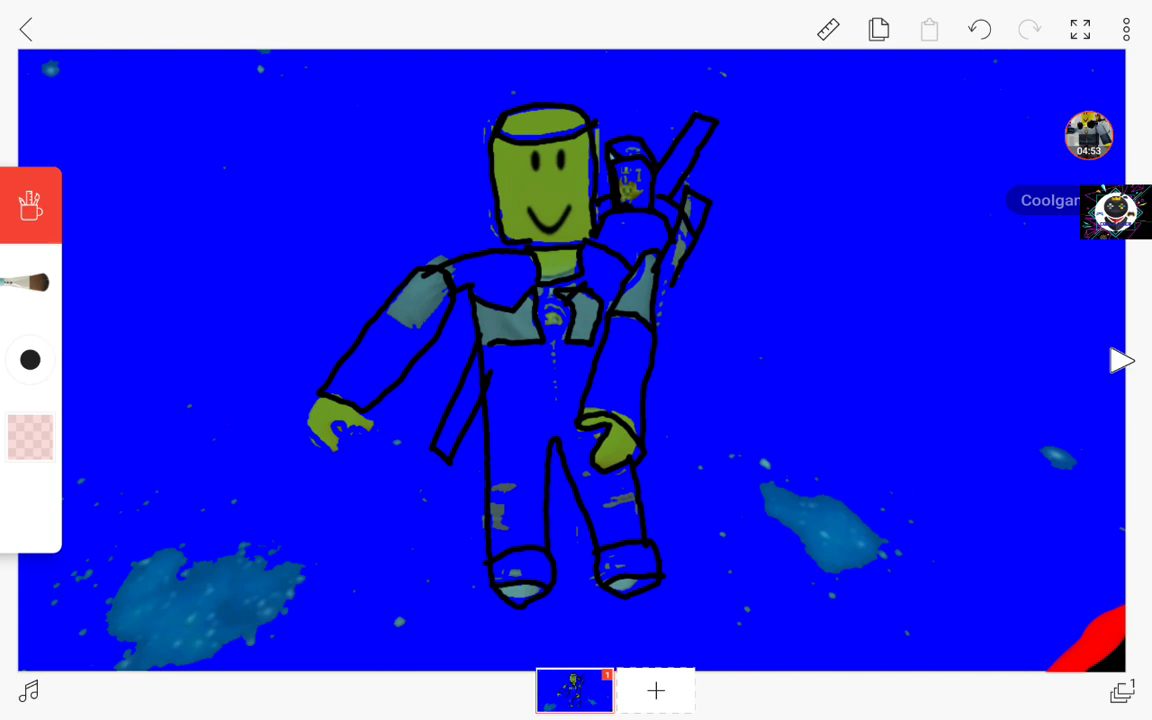
Switch the colour to yellow and paint a yellow band beside the red corner
left_click(30, 360)
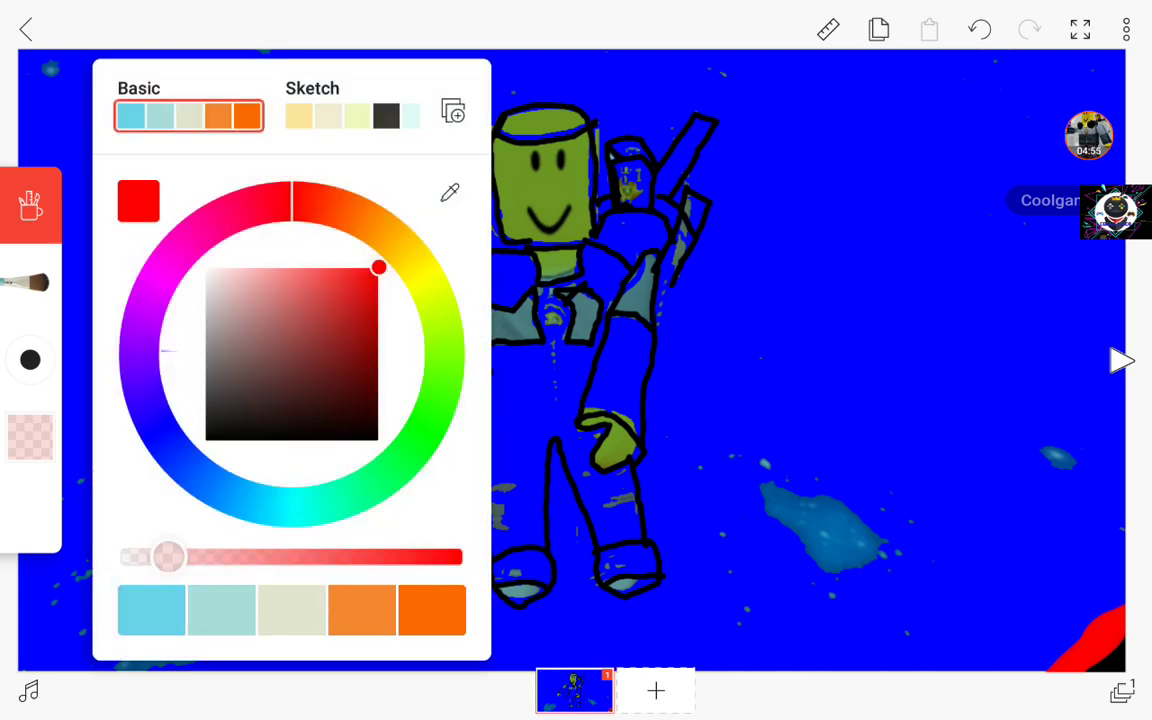
left_click_drag(292, 200, 428, 262)
key("Escape")
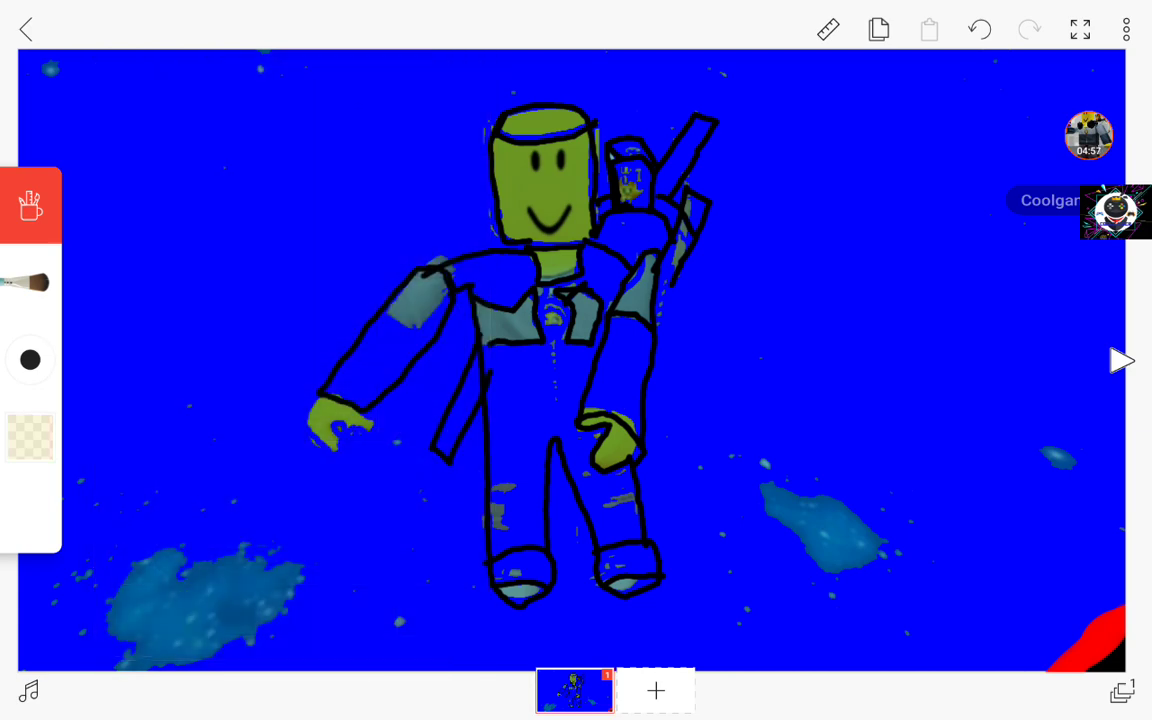
mouse_move(1118, 585)
left_mouse_down()
mouse_move(1050, 645)
mouse_move(1005, 665)
mouse_move(1026, 668)
left_mouse_up()
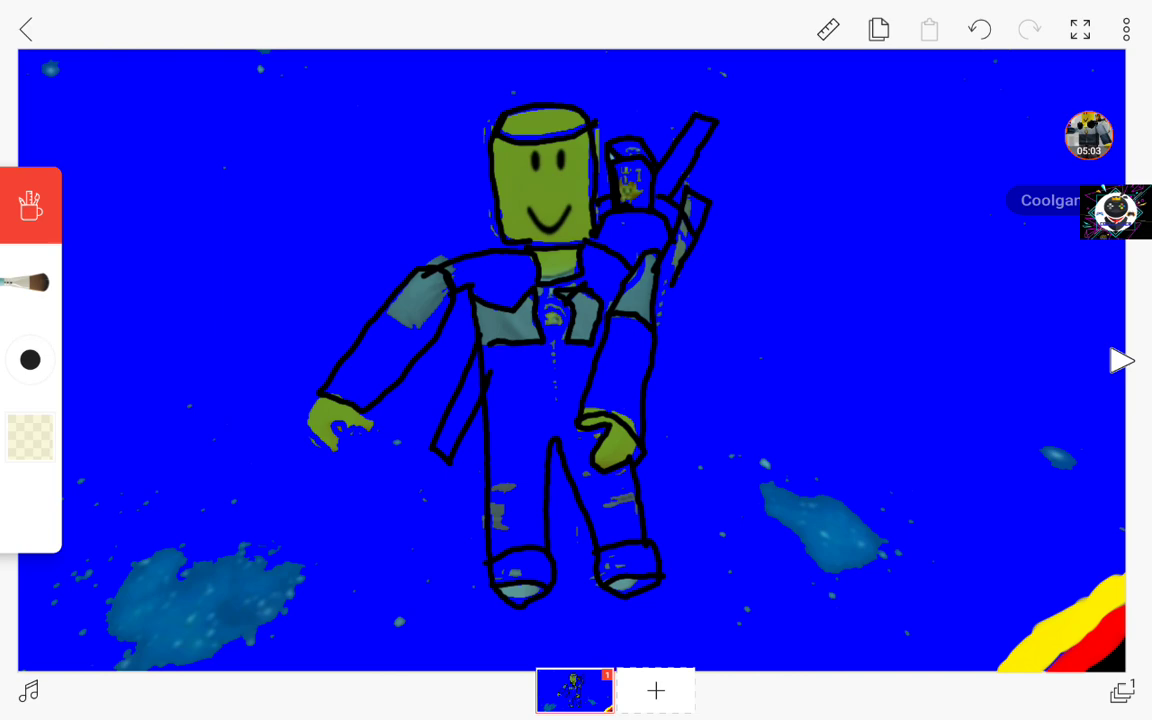
left_click(1089, 136)
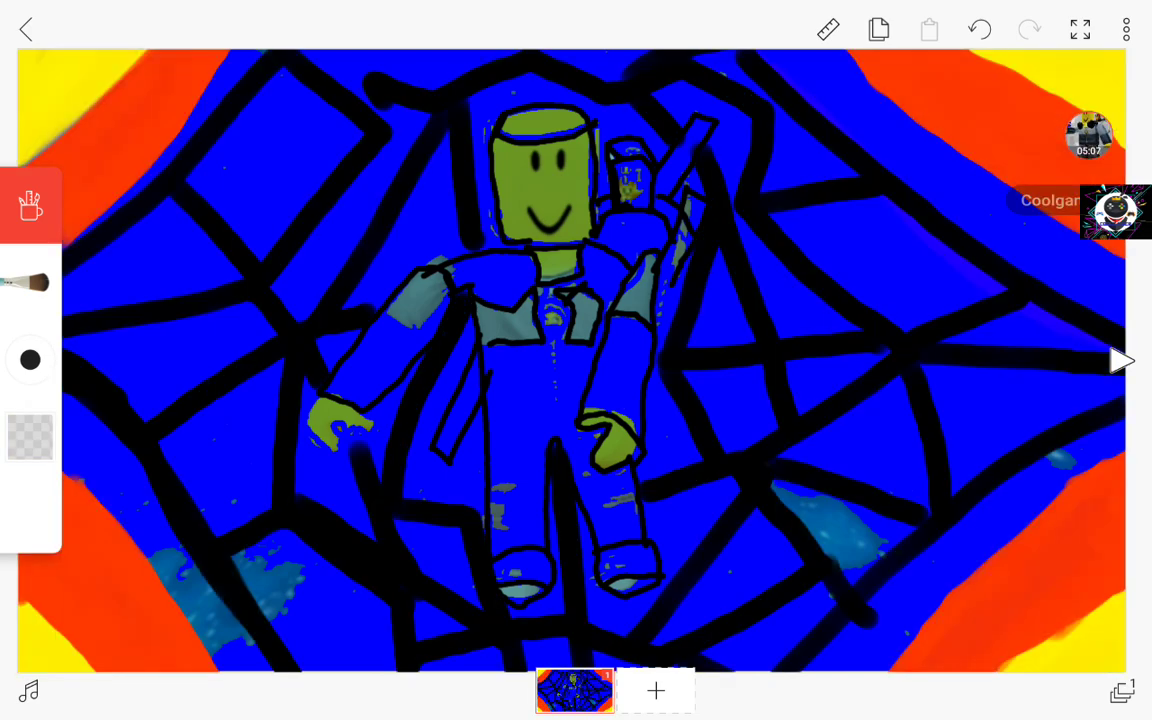
Switch to the square-tipped marker with translucent yellow colour
left_click(28, 283)
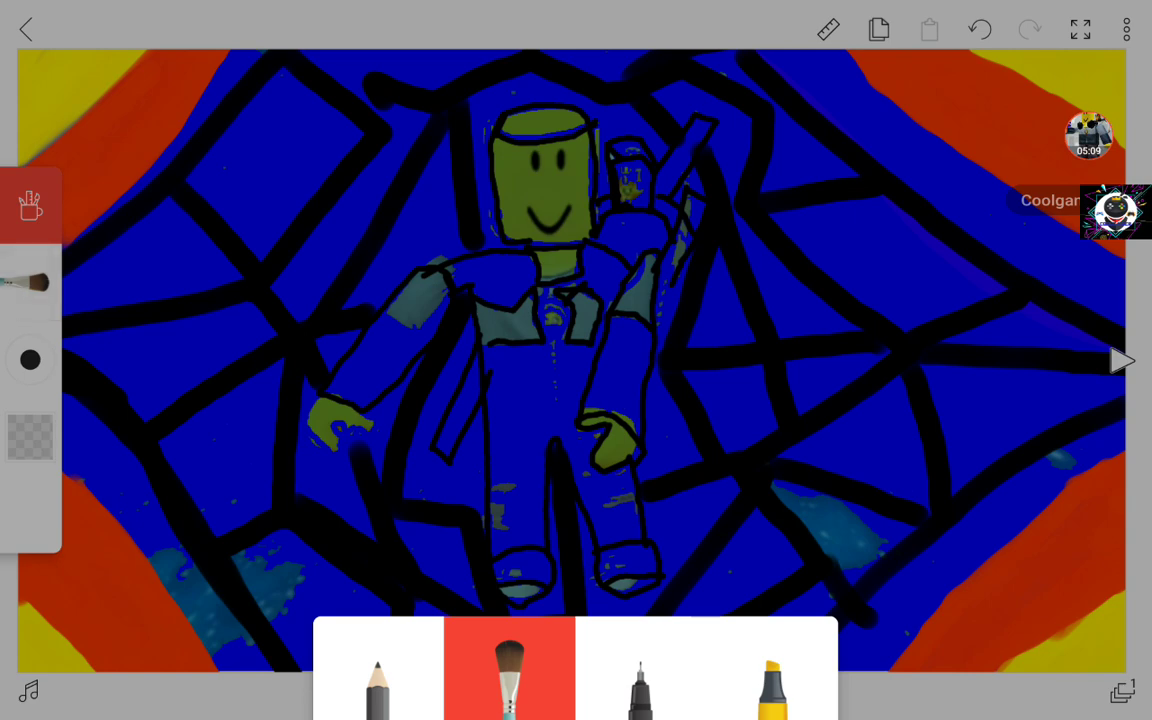
left_click(771, 688)
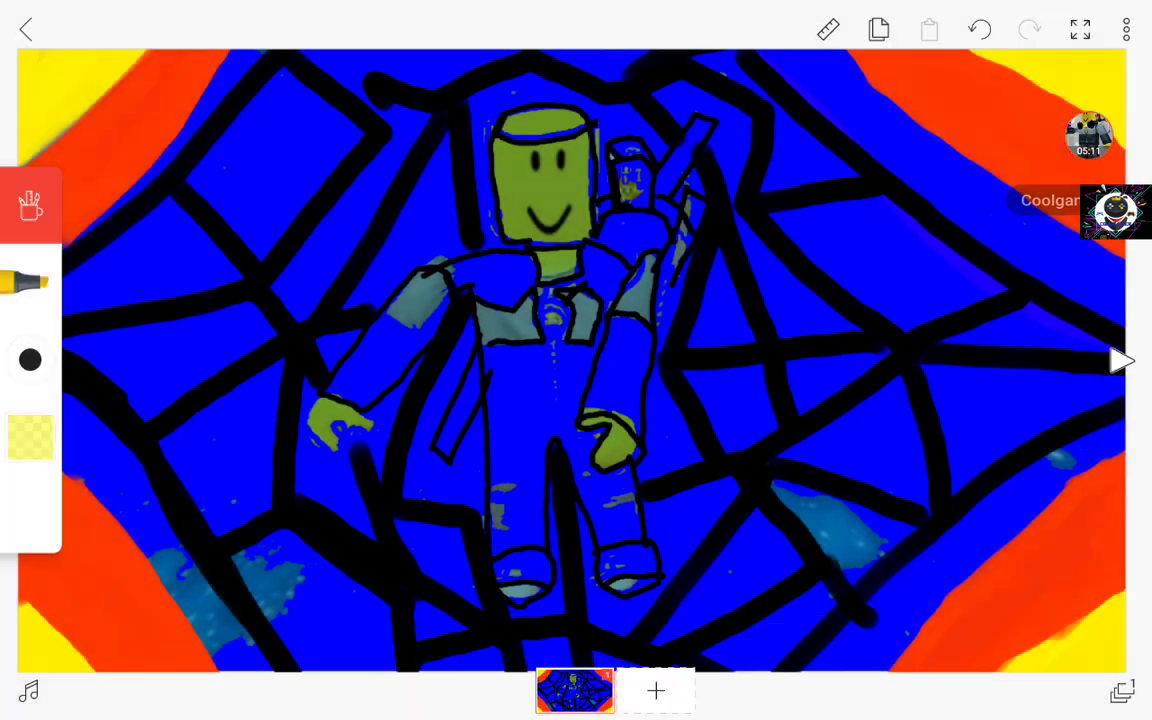
left_click(30, 435)
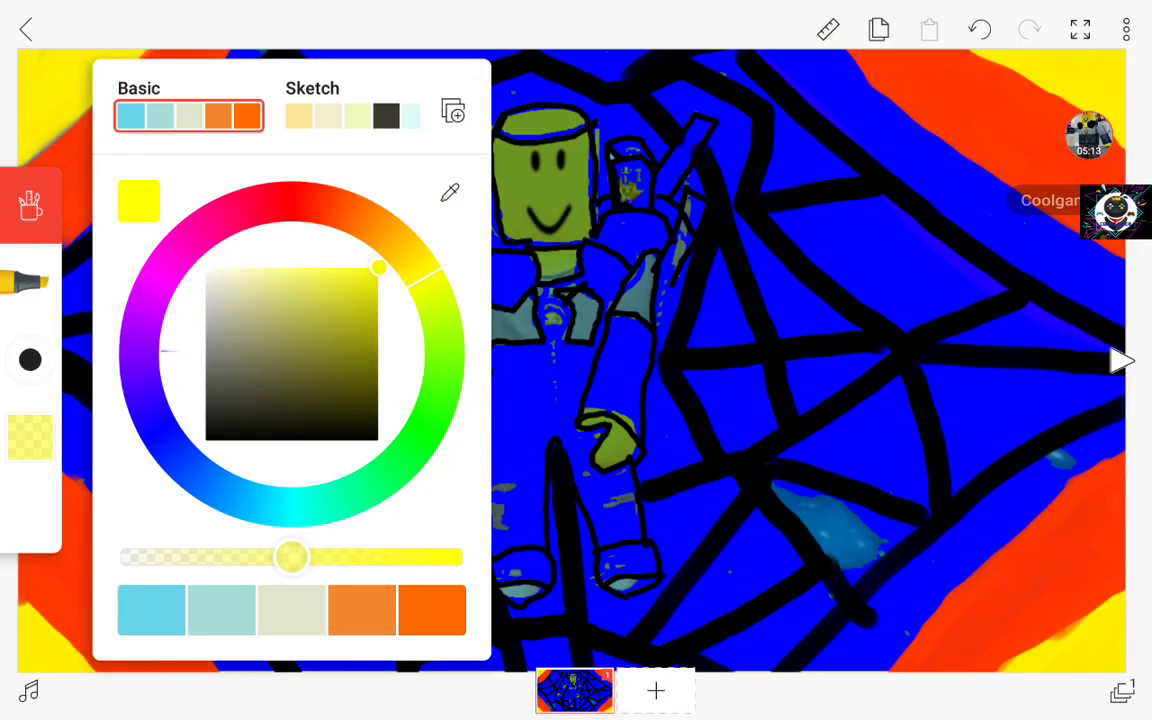
left_click(30, 435)
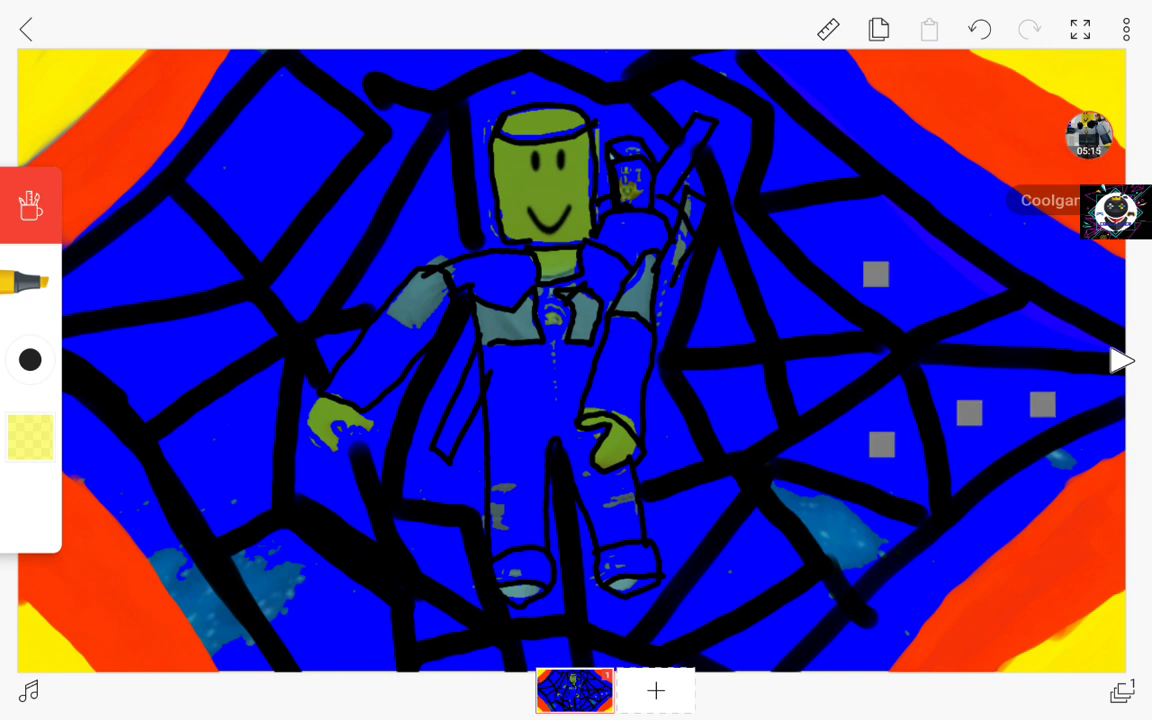
Scatter square confetti over the right half, lower middle and lower-right corner
left_click(1015, 299)
left_click(870, 262)
left_click(1047, 338)
left_click(772, 217)
left_click(851, 224)
left_click(820, 366)
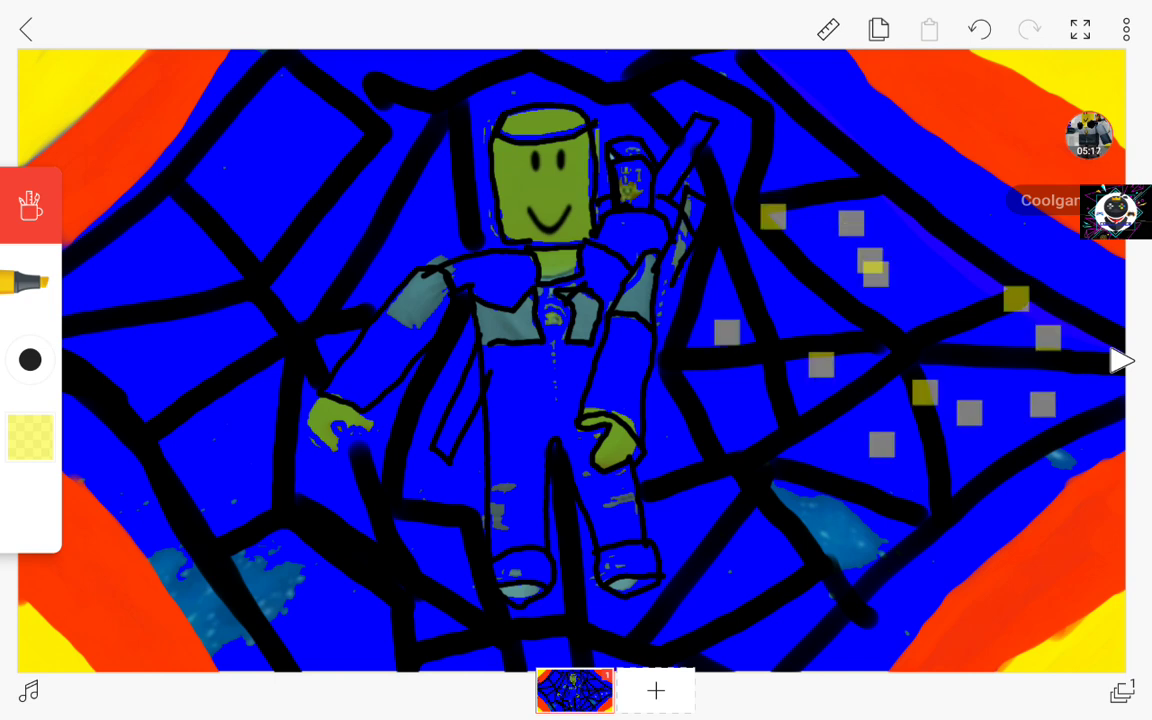
left_click(754, 626)
left_click(851, 635)
left_click(831, 605)
left_click(774, 561)
left_click(872, 546)
left_click(899, 513)
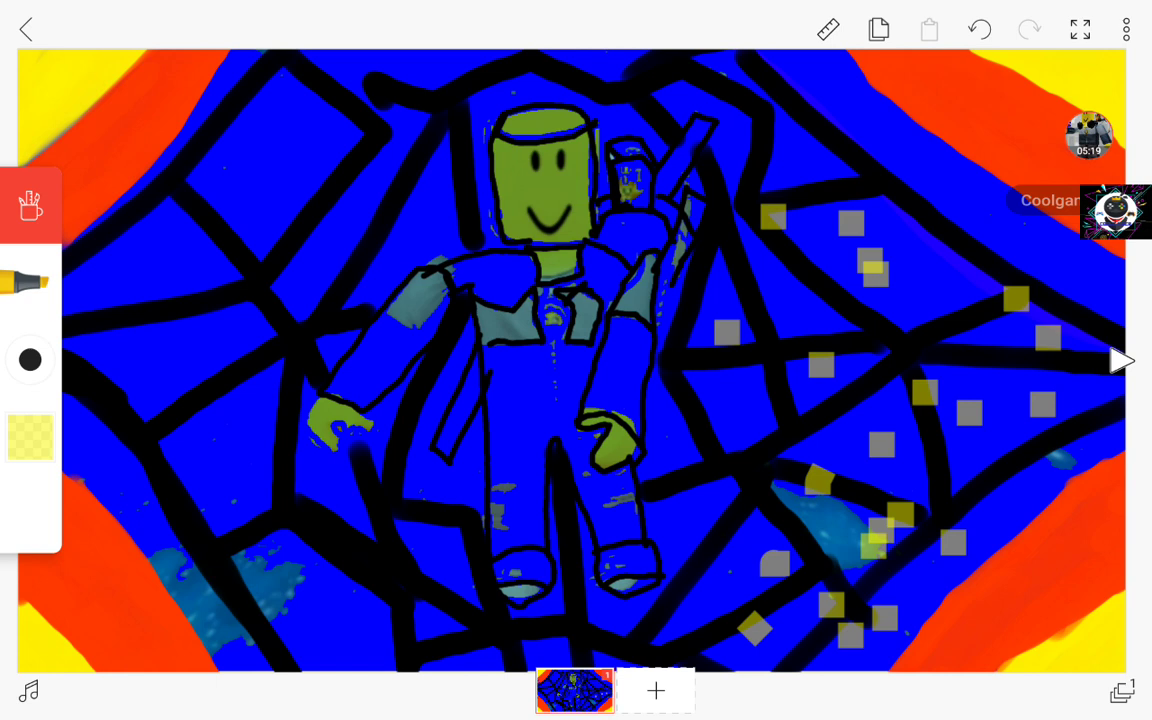
left_click(997, 592)
left_click(1034, 594)
left_click(1047, 489)
left_click(1107, 502)
left_click(1080, 610)
left_click(1092, 448)
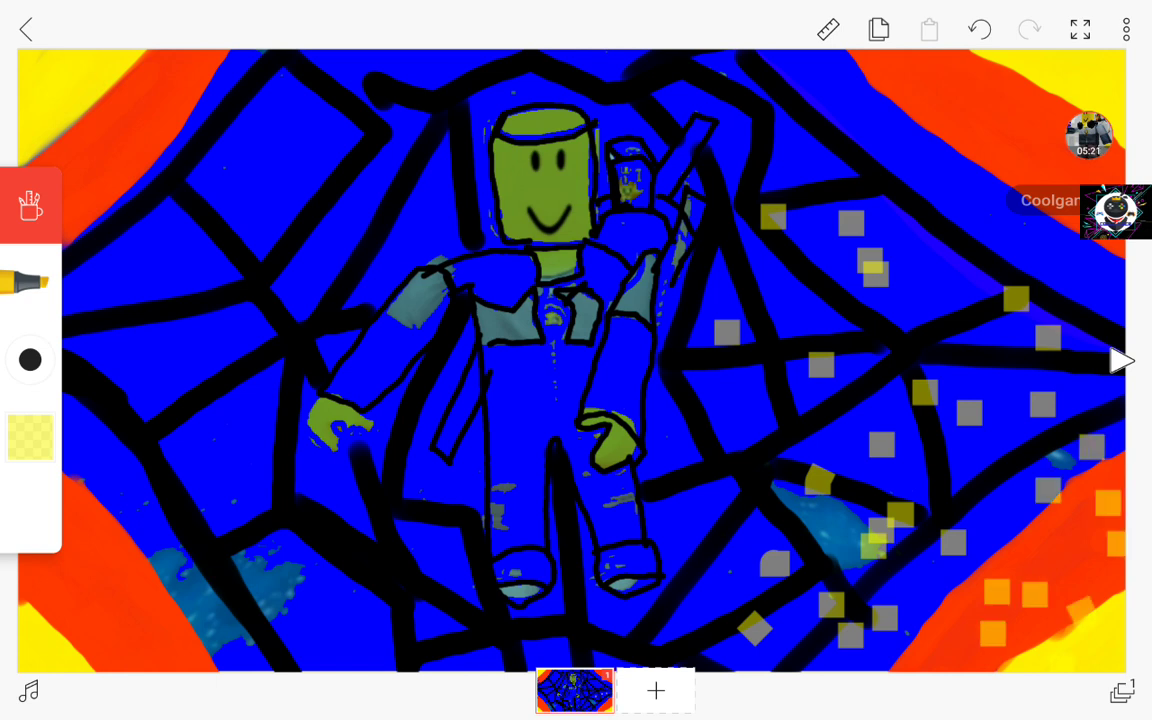
left_click(1062, 375)
left_click(1022, 318)
left_click(1068, 265)
left_click(1057, 160)
left_click(970, 98)
Scatter yellow squares across the top, around the avatar and through the middle
left_click(983, 205)
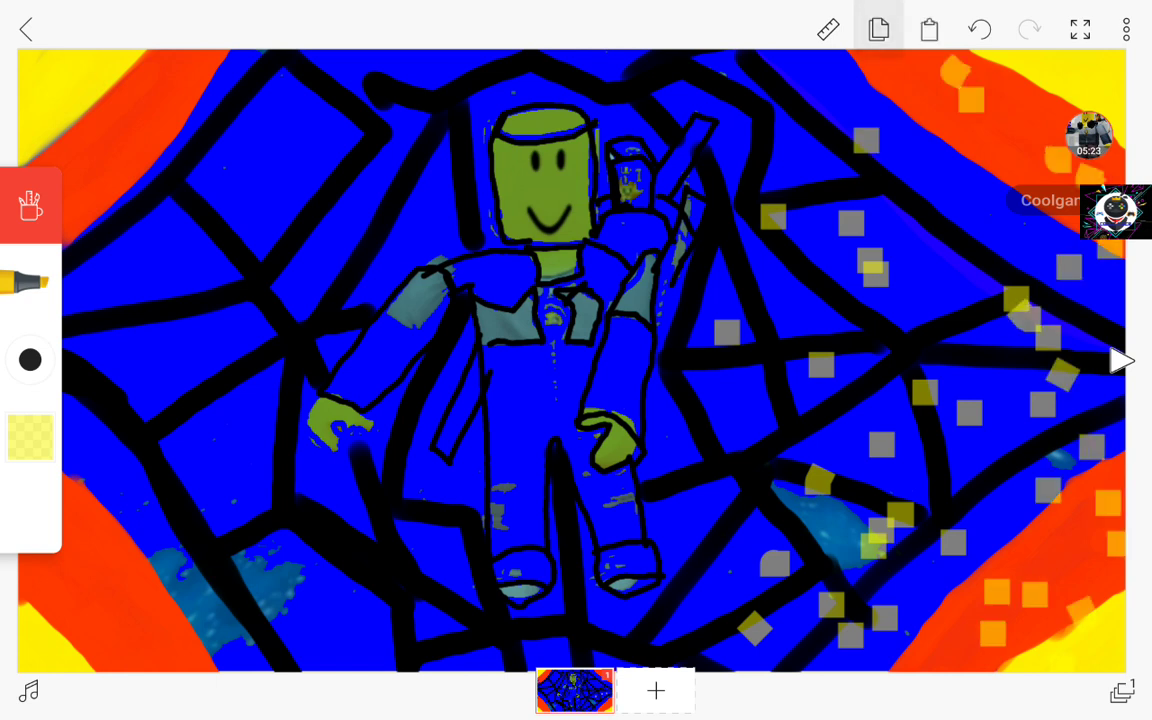
left_click(915, 157)
left_click(866, 140)
left_click(776, 101)
left_click(700, 97)
left_click(605, 87)
left_click(518, 72)
left_click(362, 155)
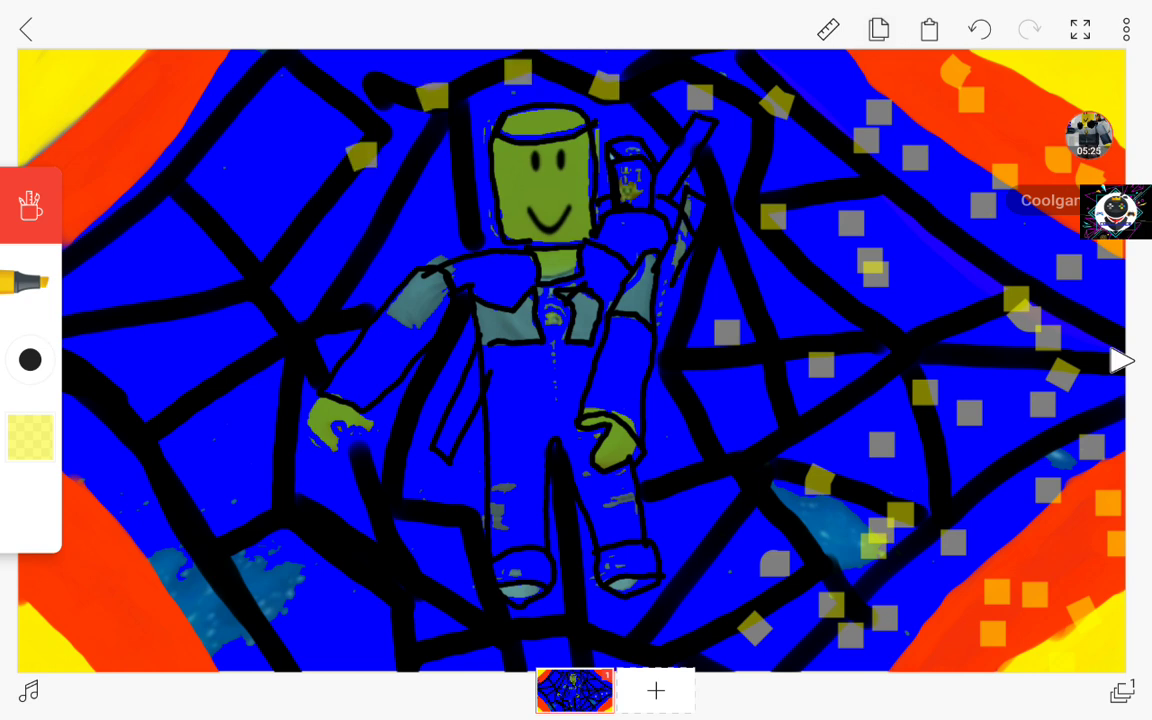
left_click(406, 192)
left_click(523, 163)
left_click(620, 270)
left_click(438, 340)
left_click(515, 398)
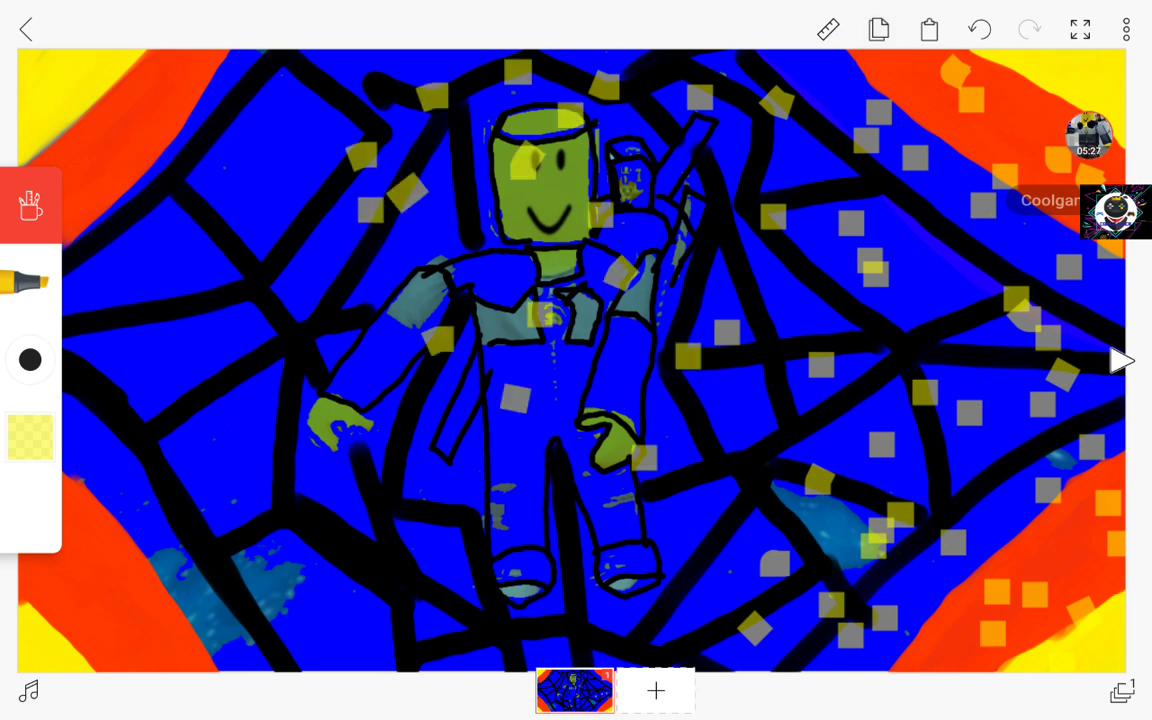
left_click(530, 584)
left_click(568, 608)
left_click(644, 458)
left_click(688, 356)
left_click(732, 232)
Fill the left, lower-left and upper-left web with yellow squares
left_click(448, 152)
left_click(270, 190)
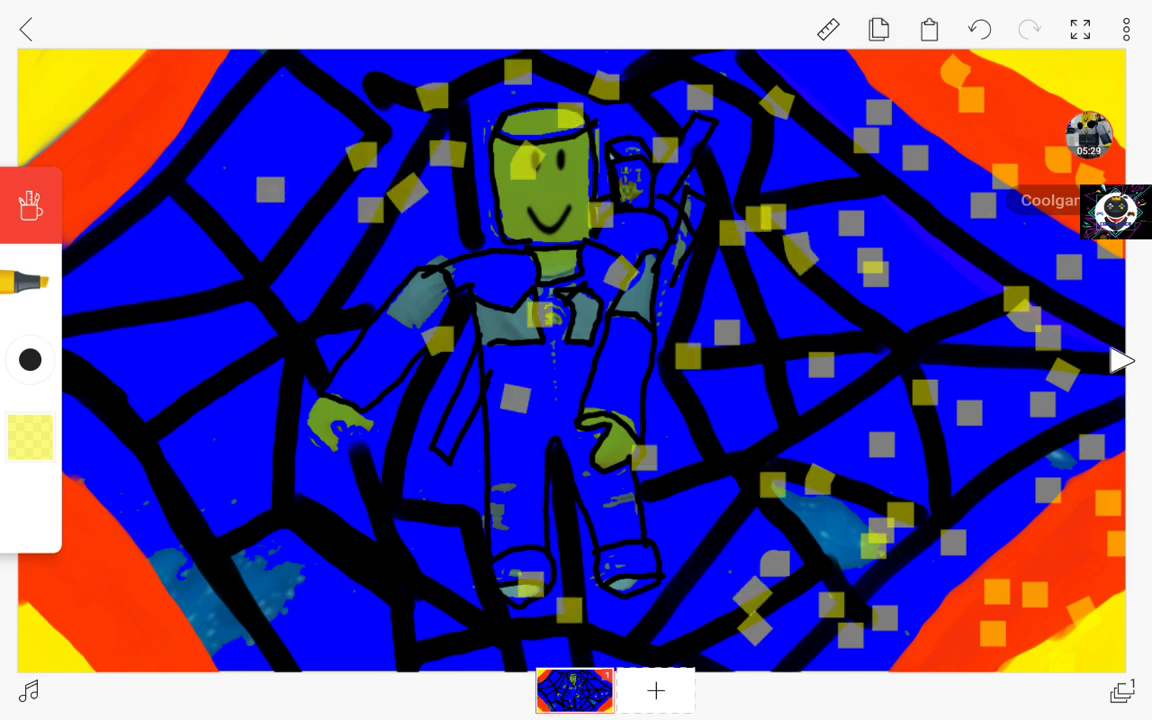
left_click(210, 247)
left_click(286, 322)
left_click(282, 410)
left_click(395, 555)
left_click(347, 548)
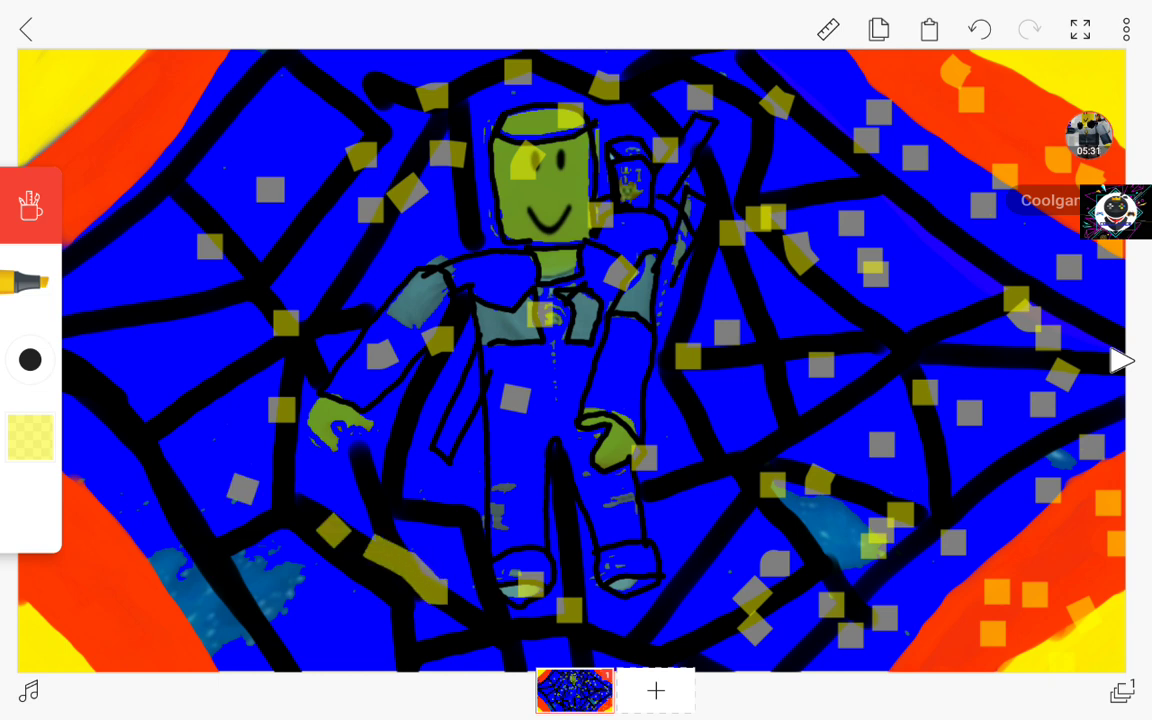
left_click(260, 578)
left_click(391, 433)
left_click(323, 388)
left_click(210, 406)
left_click(138, 403)
left_click(169, 337)
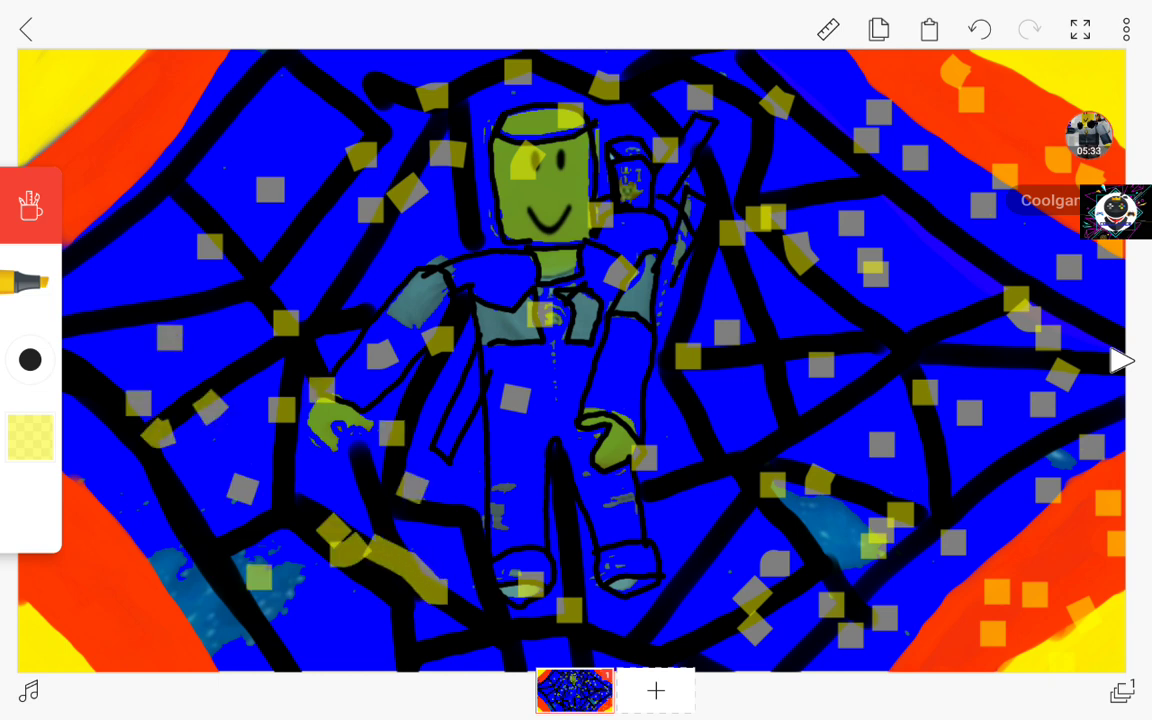
left_click(118, 317)
left_click(171, 222)
left_click(175, 153)
left_click(282, 120)
left_click(318, 88)
left_click(297, 296)
left_click(203, 337)
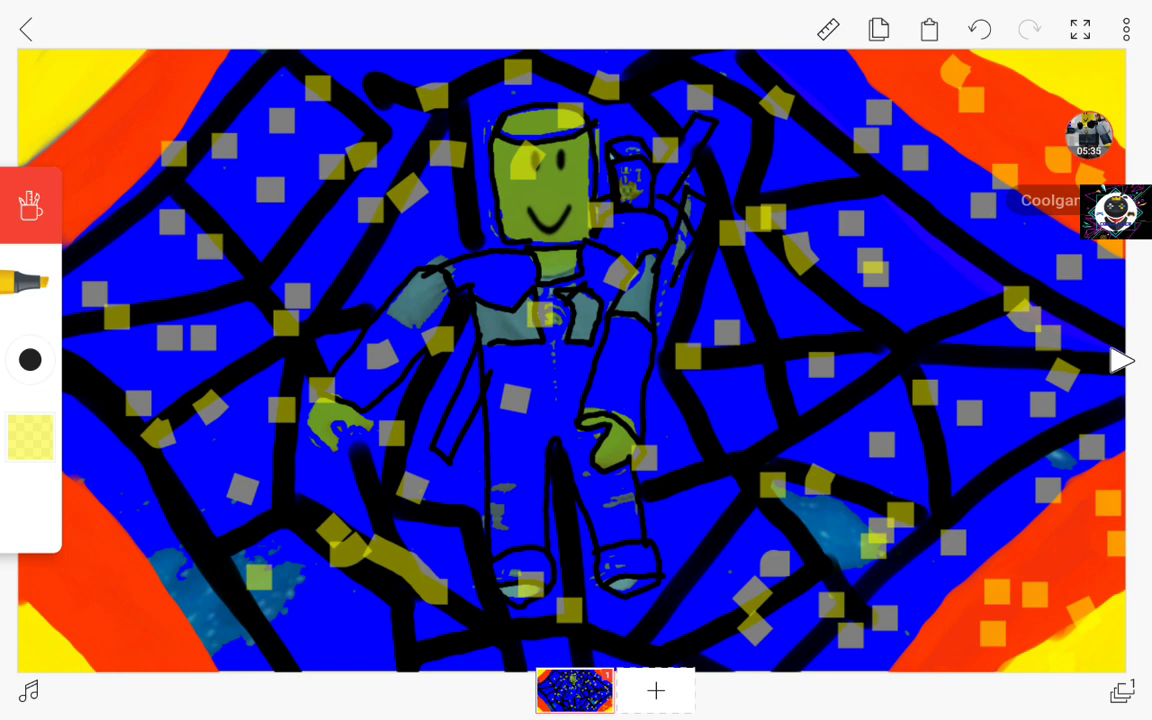
left_click(278, 153)
left_click(343, 247)
left_click(433, 192)
left_click(368, 66)
Add yellow squares along the bottom edge, right-centre and upper-right web
left_click(233, 95)
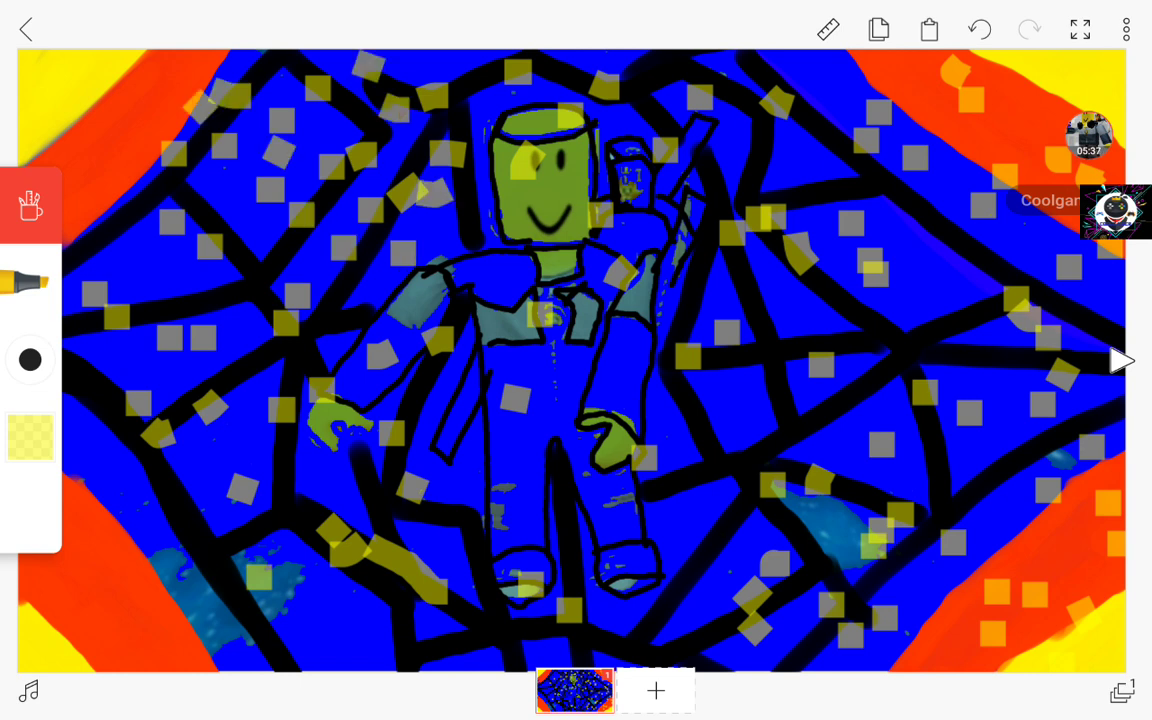
left_click(172, 290)
left_click(232, 590)
left_click(436, 620)
left_click(584, 638)
left_click(719, 633)
left_click(827, 603)
left_click(687, 560)
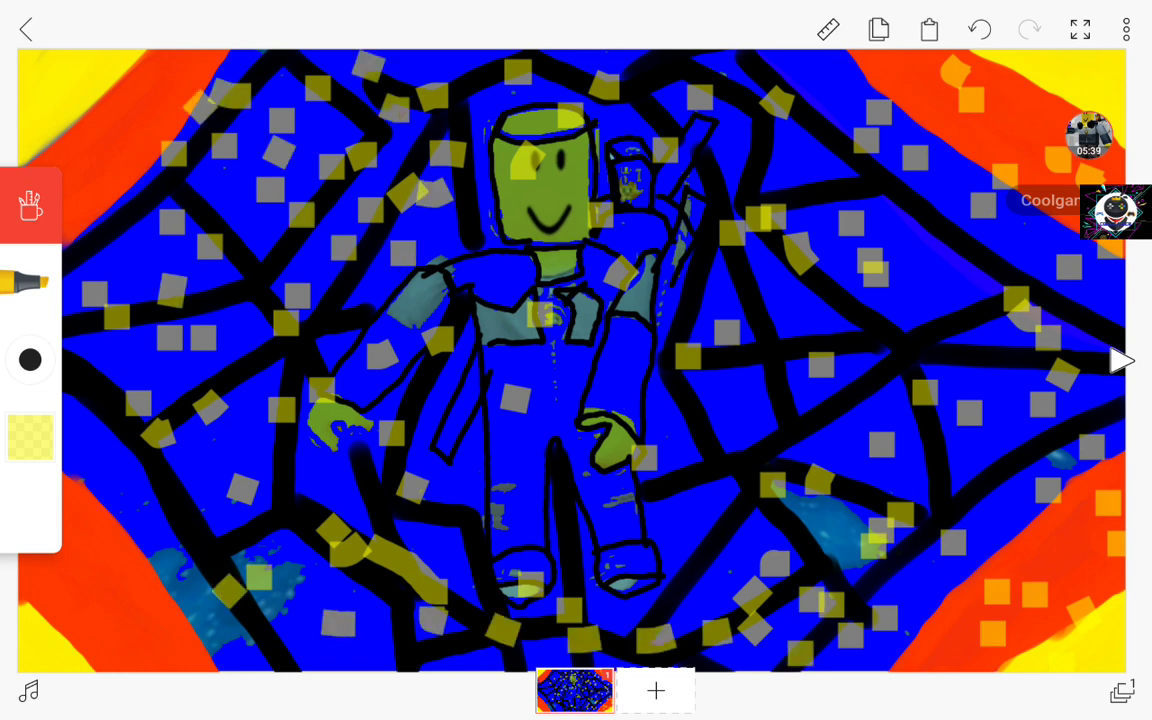
left_click(724, 473)
left_click(675, 394)
left_click(775, 410)
left_click(805, 293)
left_click(940, 190)
left_click(790, 268)
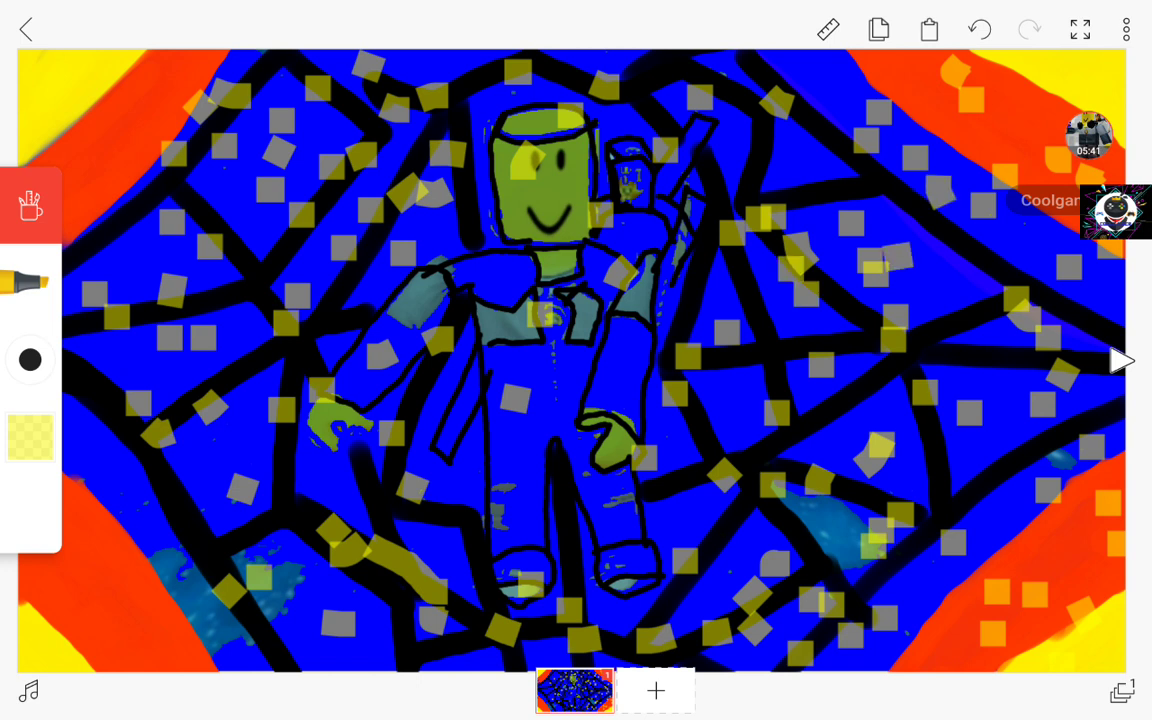
left_click(867, 145)
left_click(735, 78)
left_click(662, 55)
left_click(125, 112)
Stamp orange squares into the red corner bands
left_click(30, 205)
left_click(118, 118)
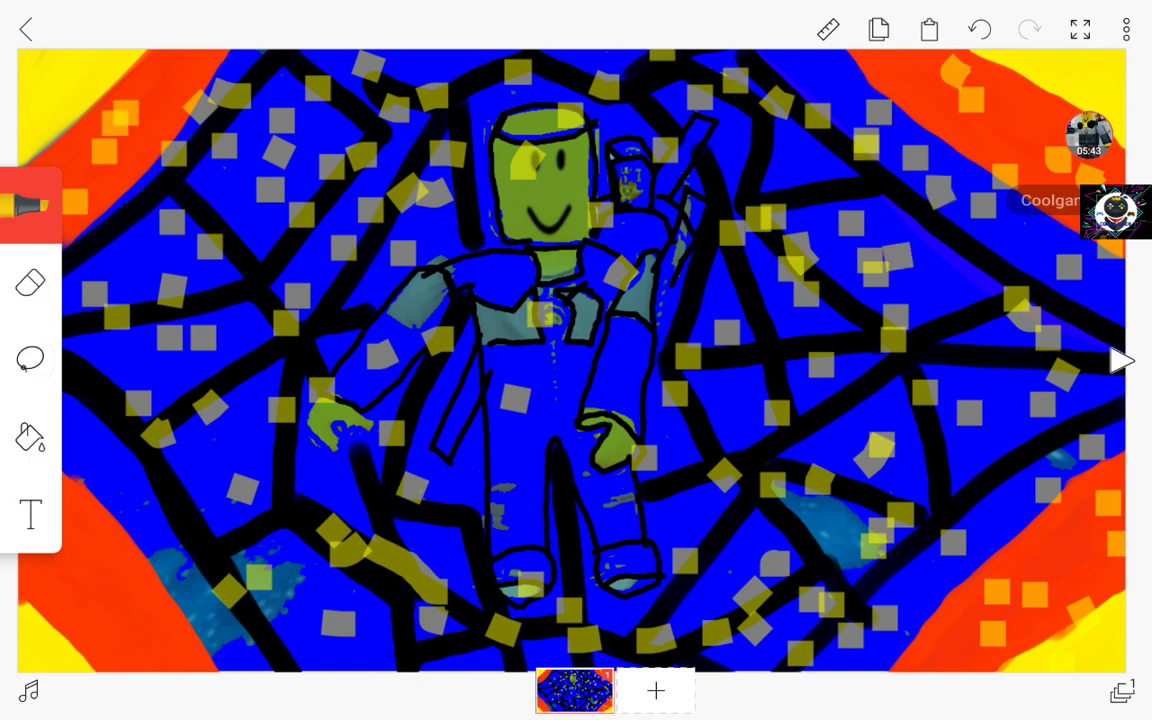
left_click(188, 75)
left_click(110, 537)
left_click(50, 560)
left_click(125, 618)
left_click(110, 655)
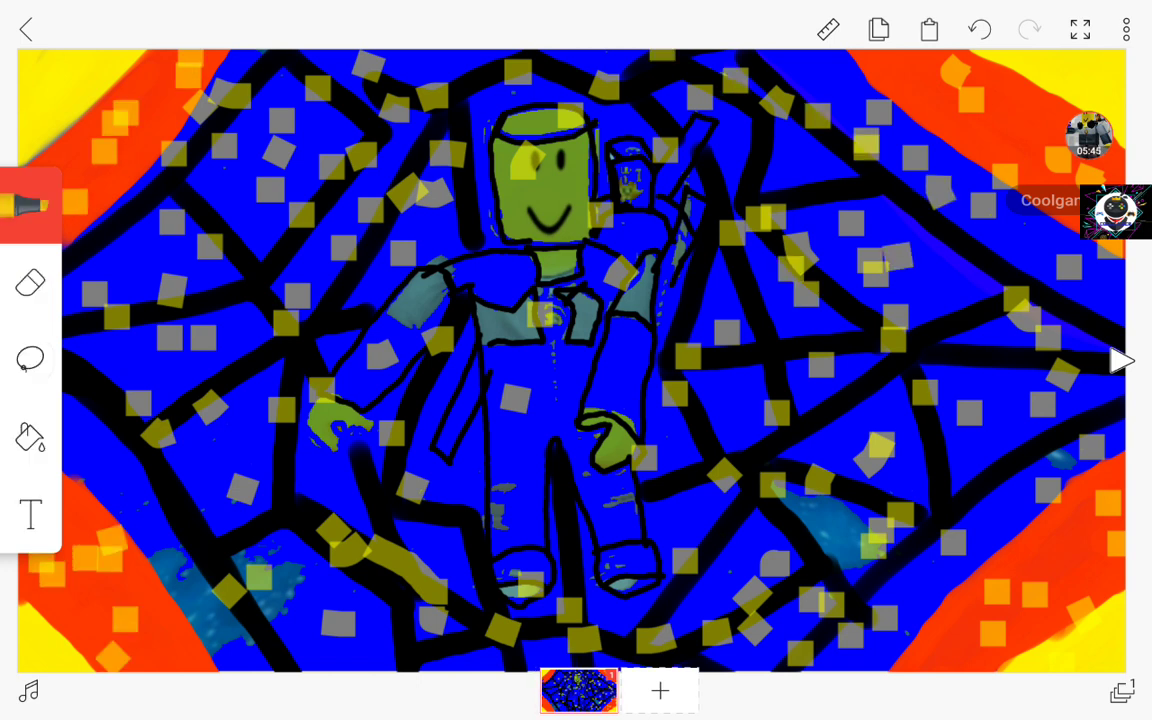
left_click(940, 630)
Add one more orange corner square and three yellow squares left of the avatar
left_click(1045, 545)
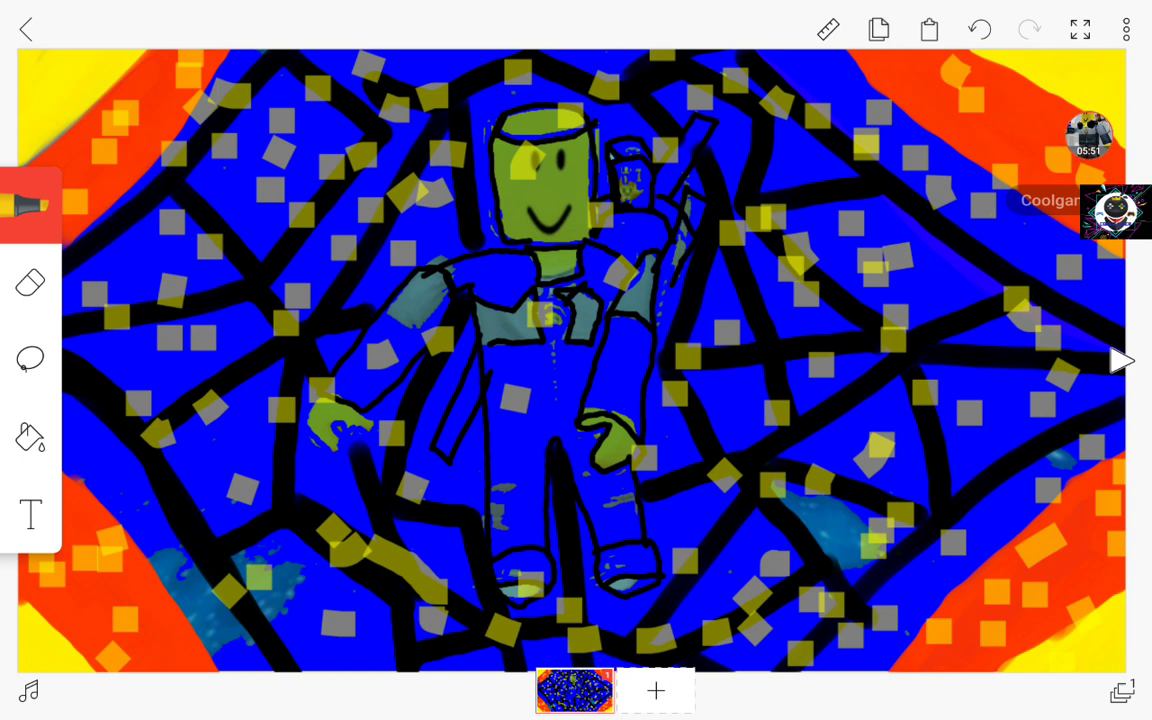
left_click(293, 293)
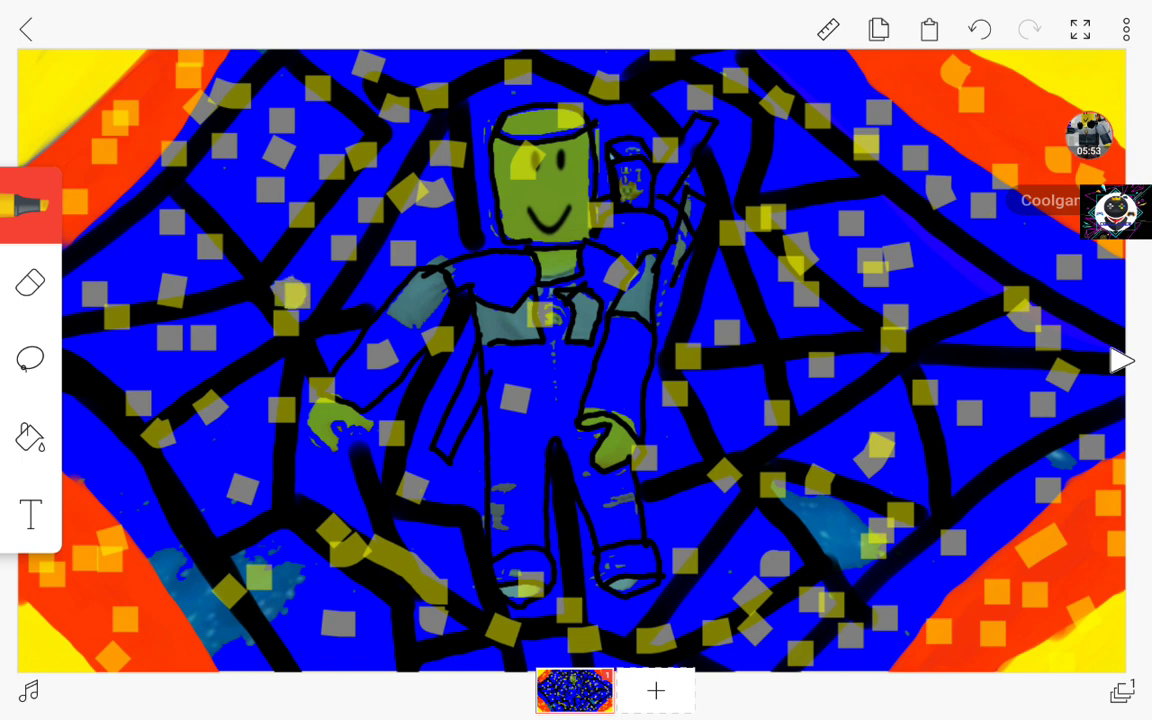
left_click(295, 234)
left_click(322, 285)
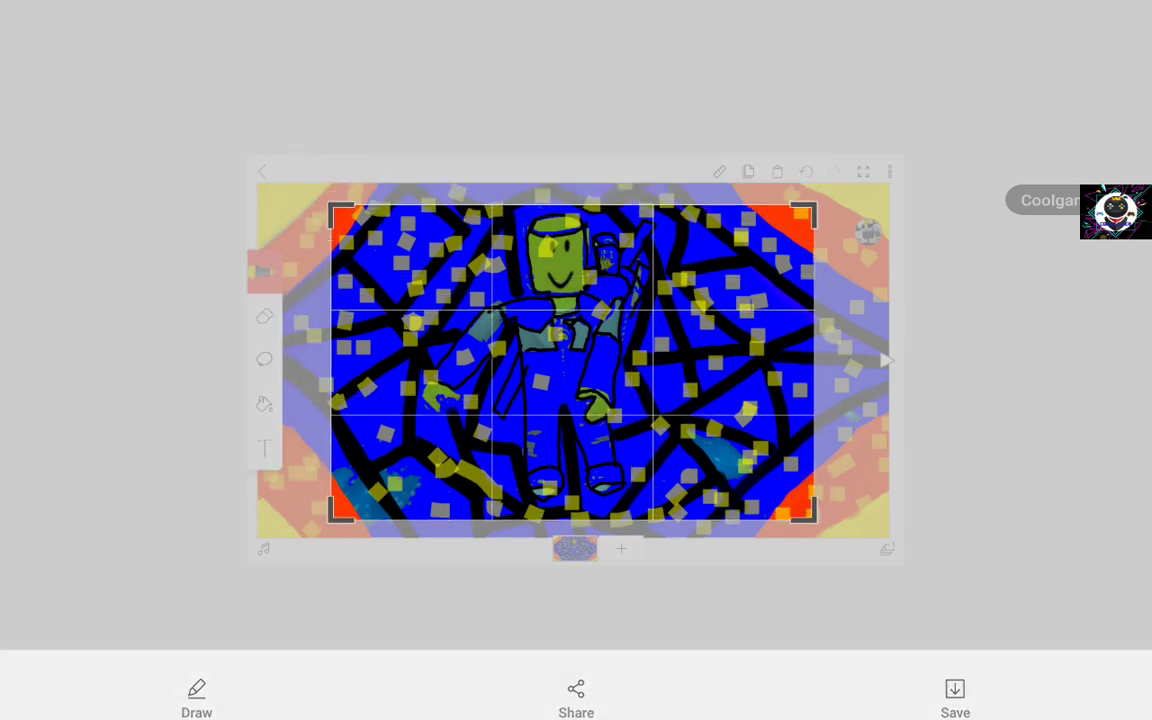
Widen the screenshot crop to frame the drawing's right, left and bottom edges
left_click_drag(810, 210, 866, 205)
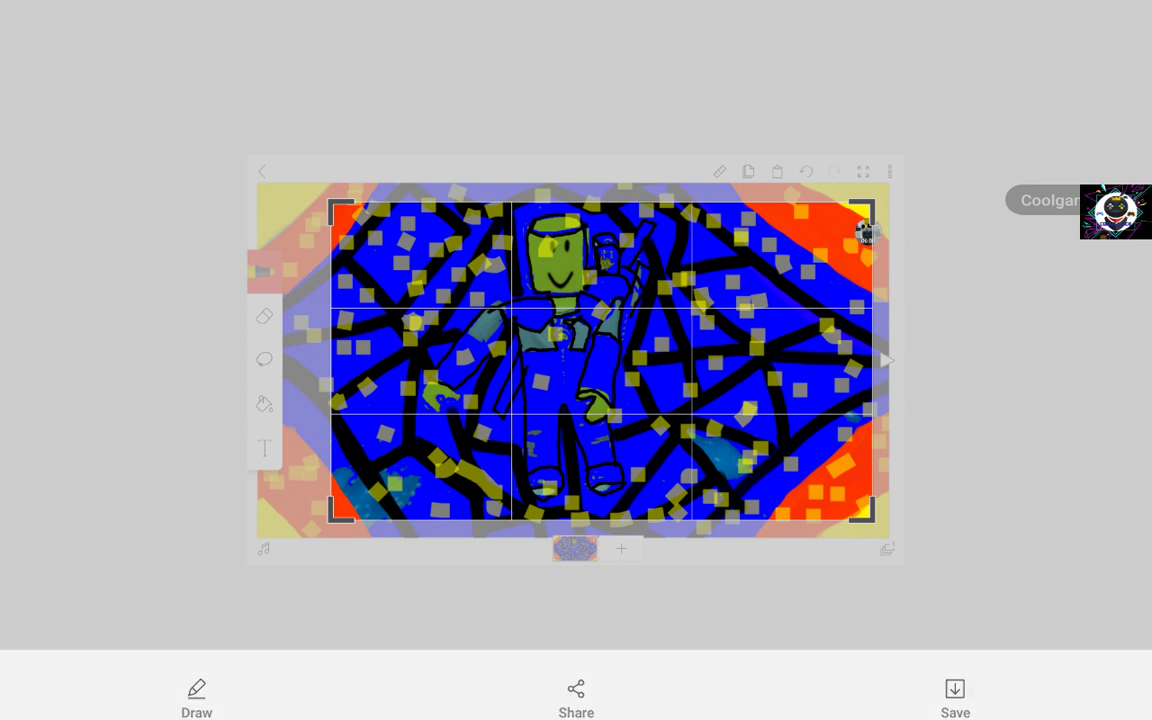
left_click_drag(331, 360, 286, 360)
left_click_drag(578, 520, 578, 532)
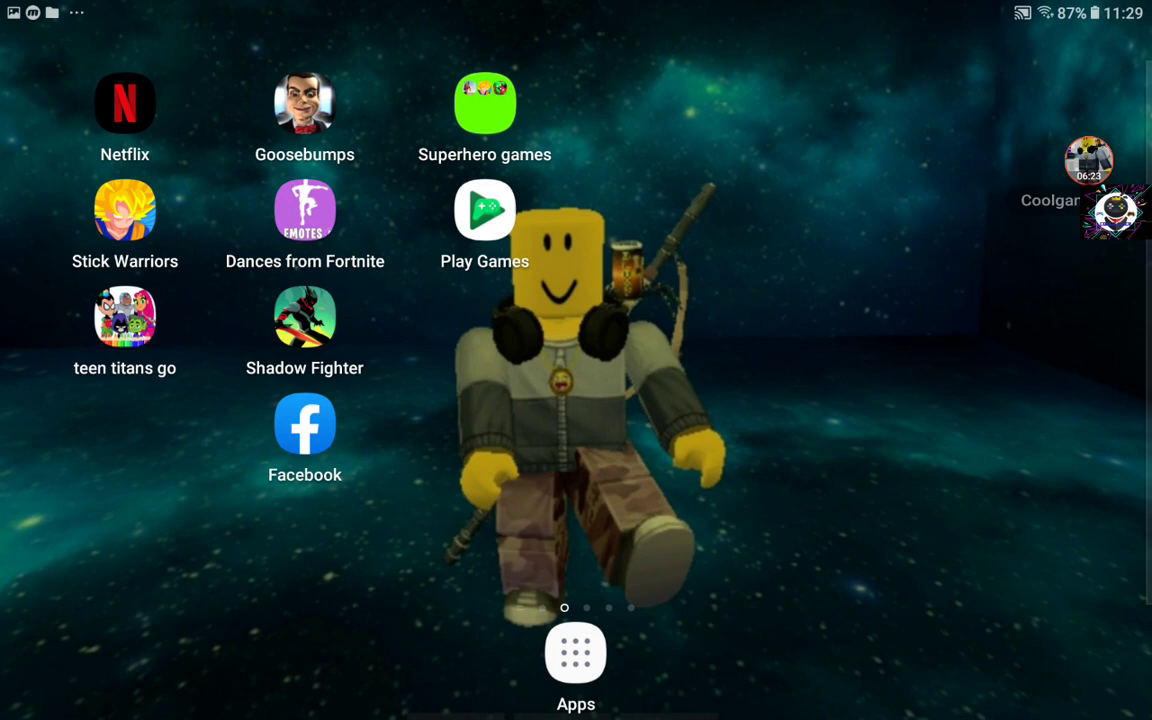
Open the Gallery app from the app list and go to the saved screenshot
left_click(575, 652)
left_click_drag(300, 400, 800, 400)
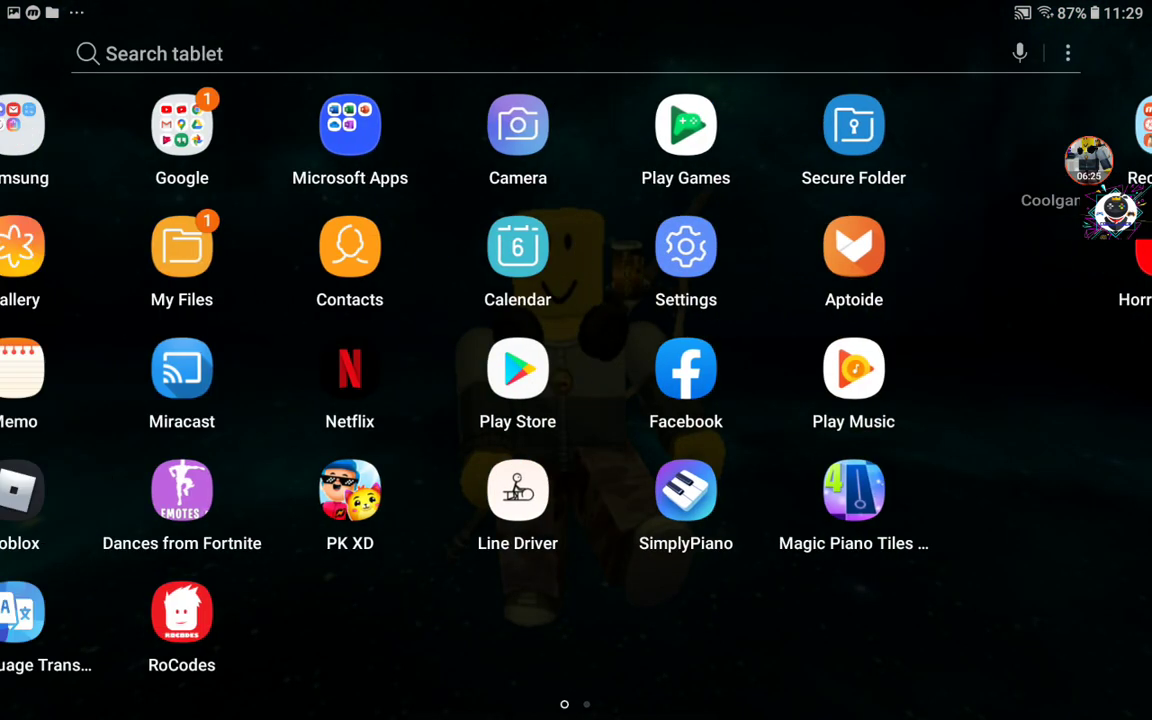
left_click(154, 247)
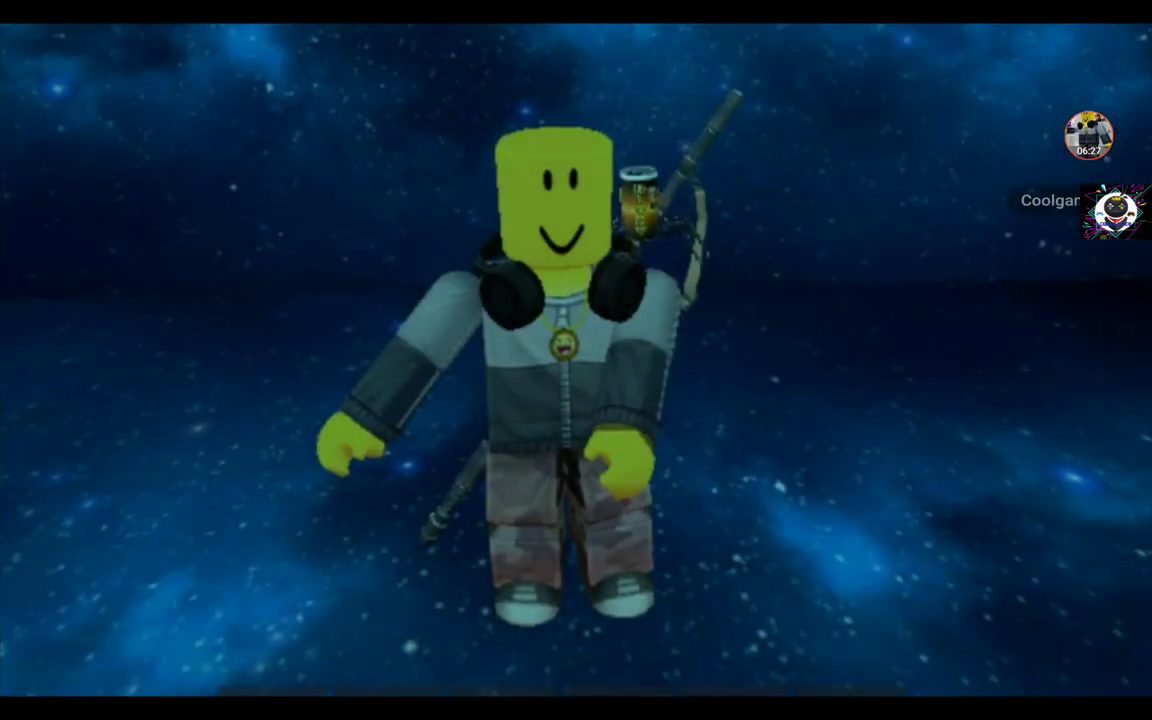
left_click_drag(300, 400, 800, 400)
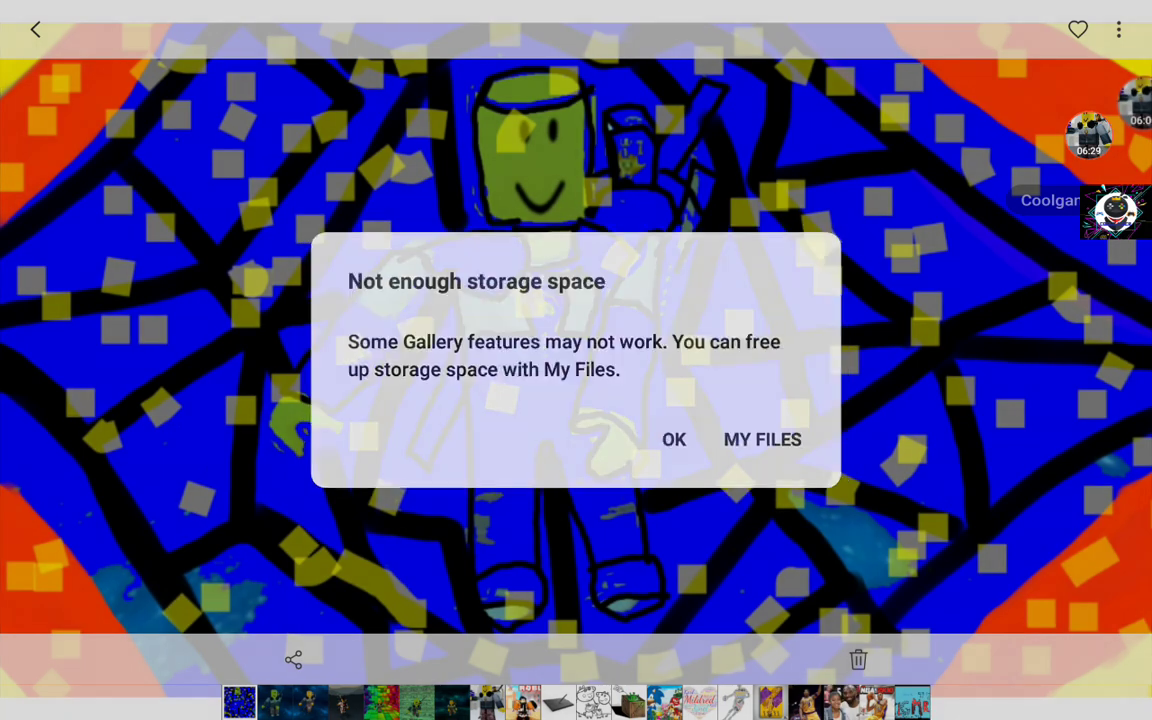
Dismiss the low-storage warning and choose Set as wallpaper from the overflow menu
left_click(674, 439)
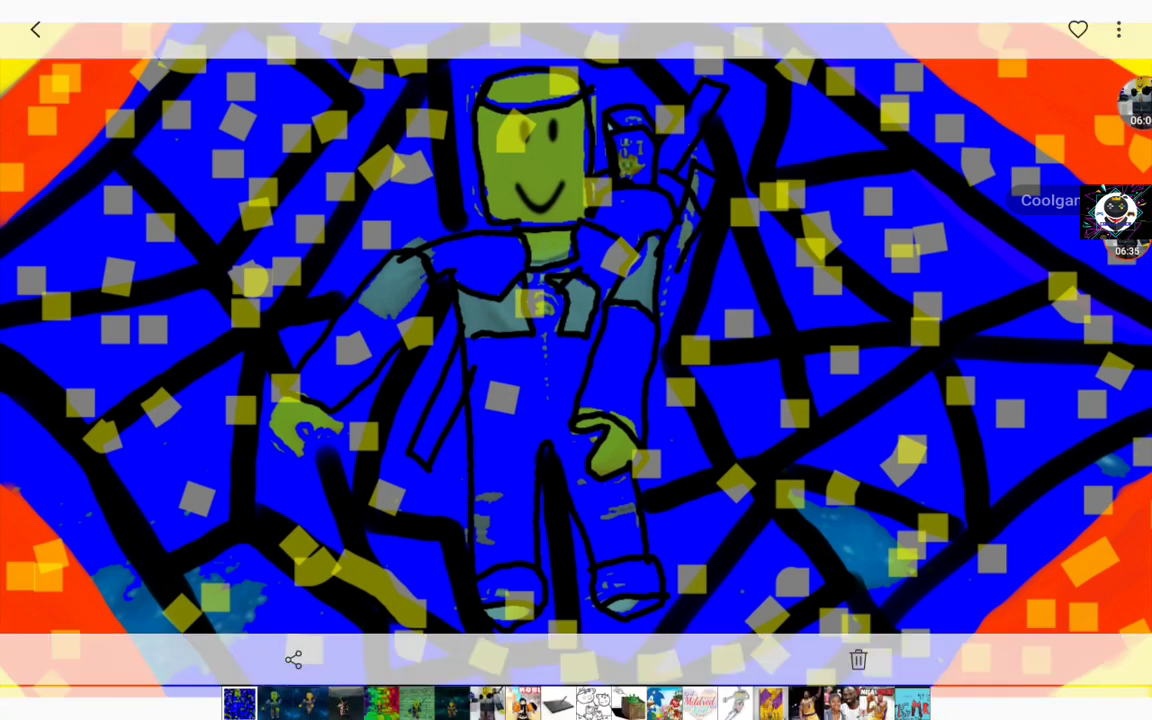
left_click(1122, 28)
left_click(949, 96)
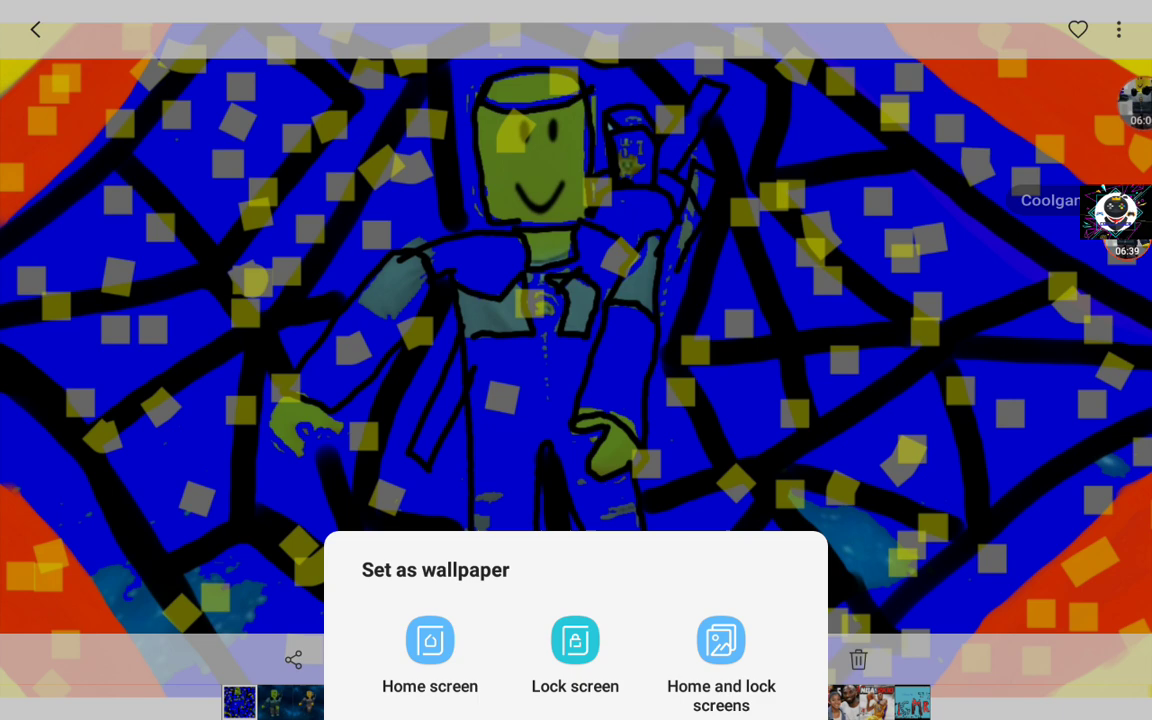
Apply the drawing as home-screen wallpaper, browse the home pages, then switch to Roblox
key("Escape")
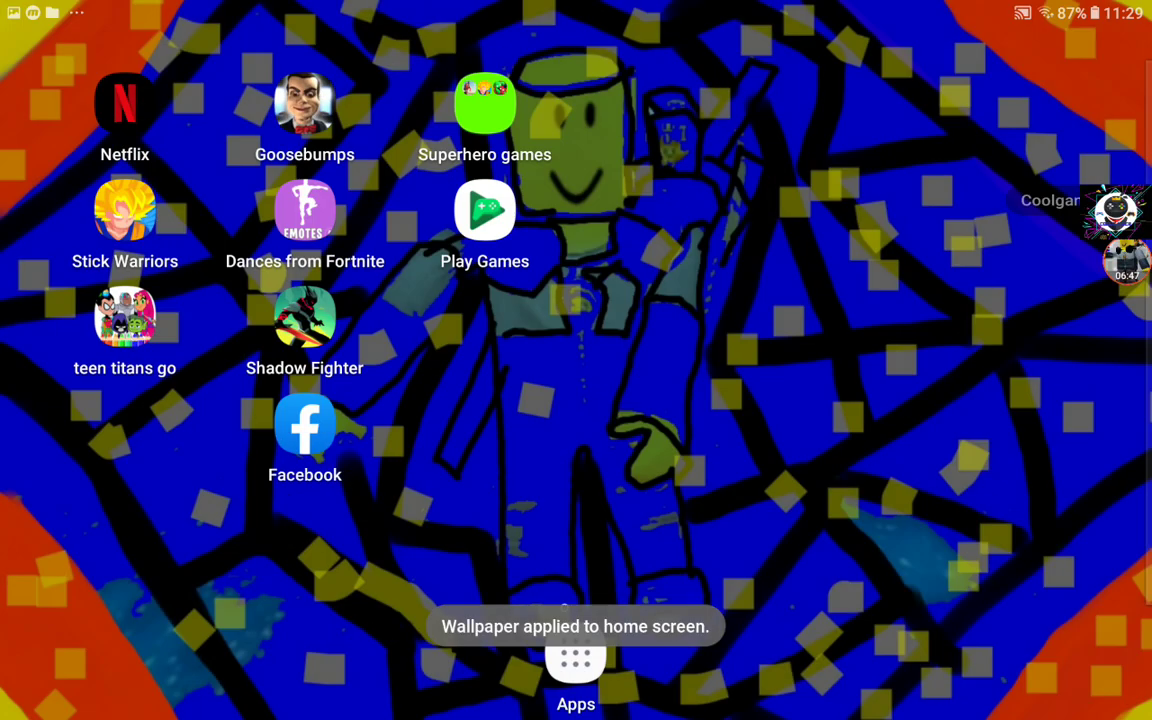
left_click(571, 668)
left_click_drag(850, 400, 300, 400)
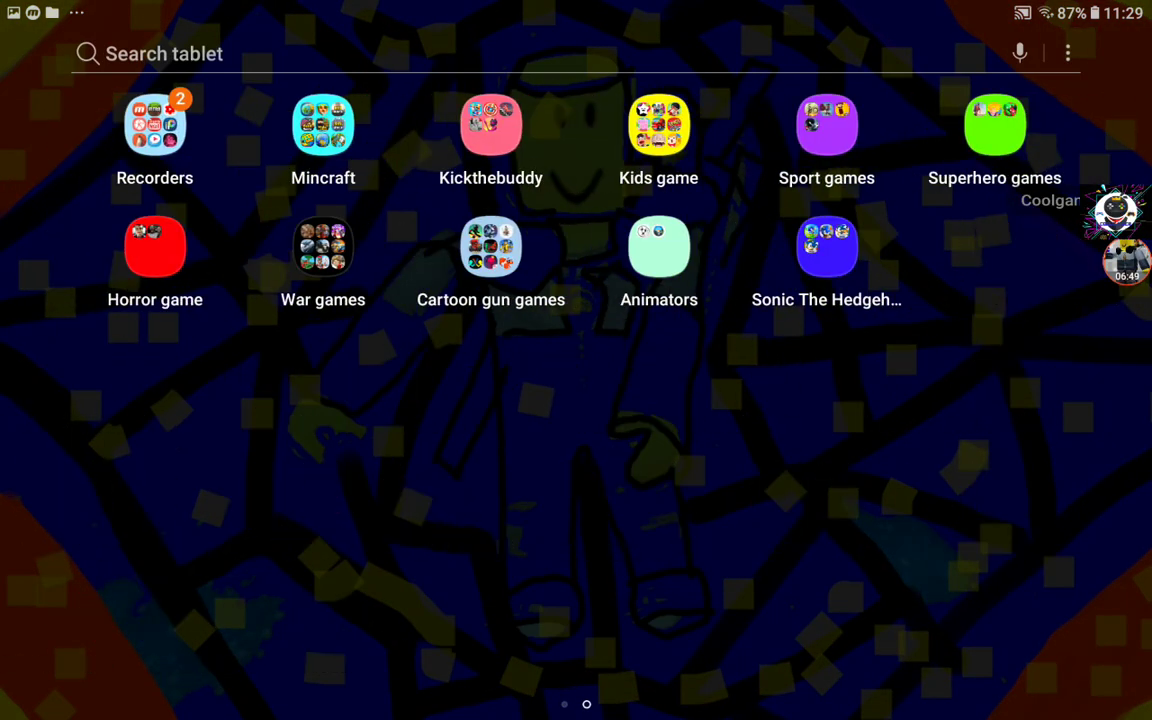
key("Escape")
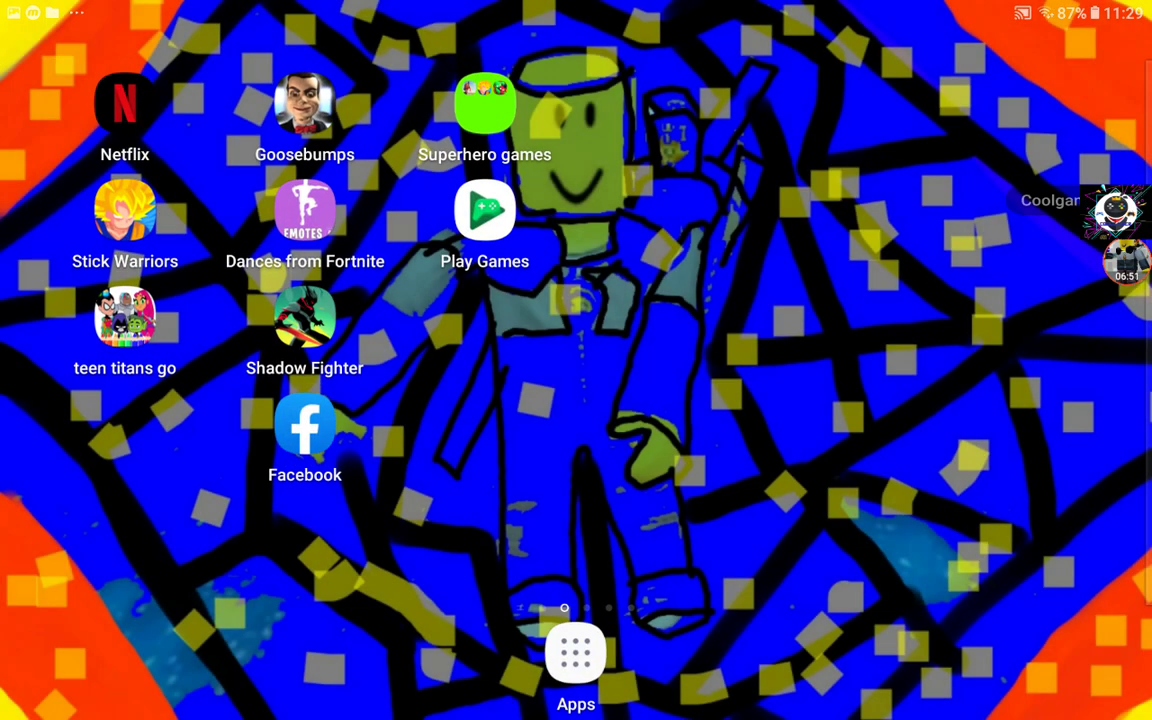
mouse_move(300, 400)
left_mouse_down()
mouse_move(850, 400)
mouse_move(300, 400)
left_mouse_up()
left_click_drag(850, 400, 300, 400)
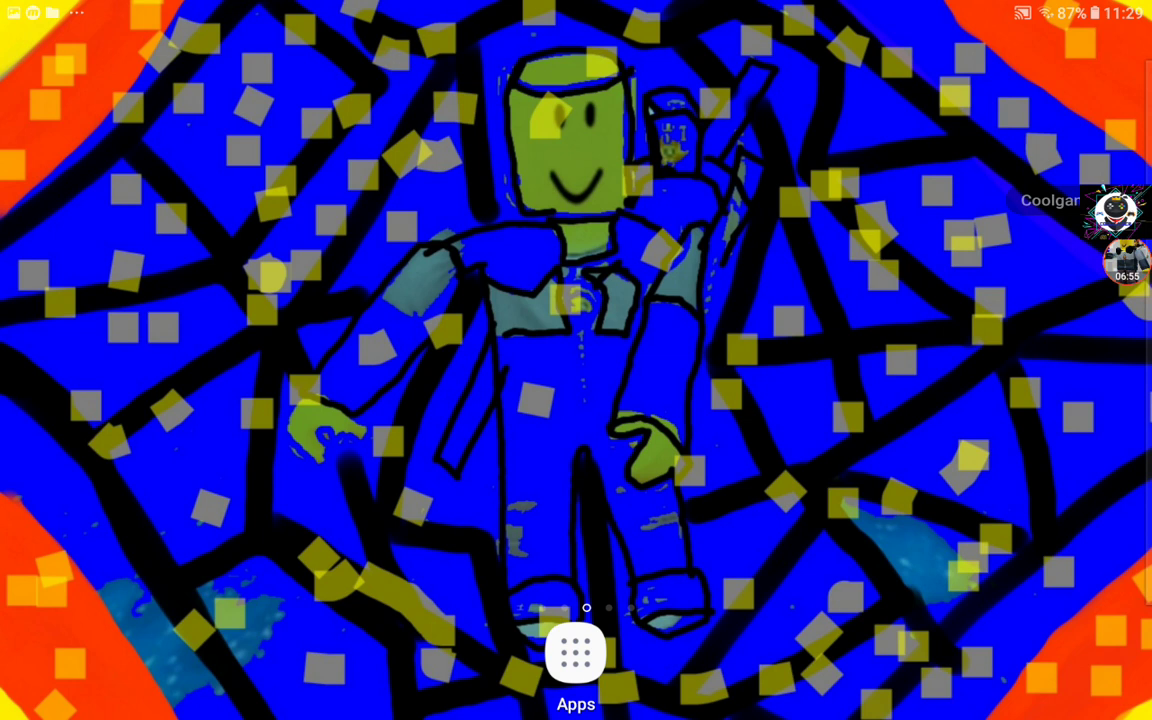
left_click(1126, 262)
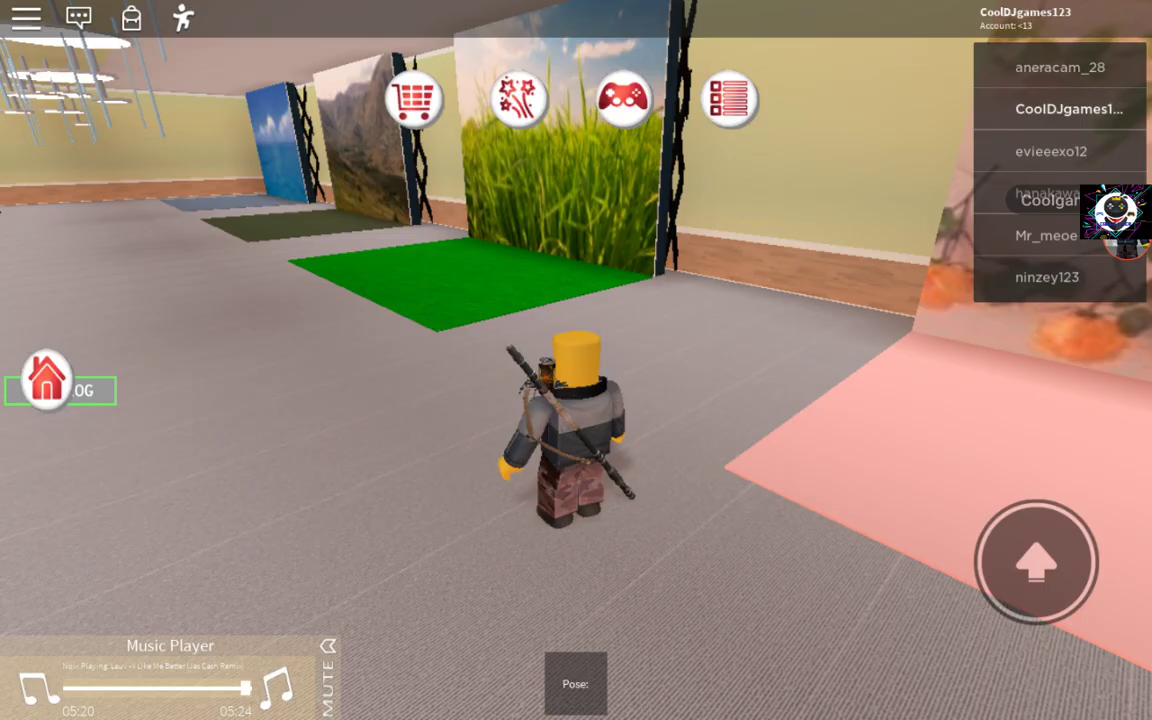
Push the joystick forward to walk the avatar toward the grass patch
mouse_move(111, 595)
left_mouse_down()
mouse_move(94, 574)
mouse_move(106, 557)
left_mouse_up()
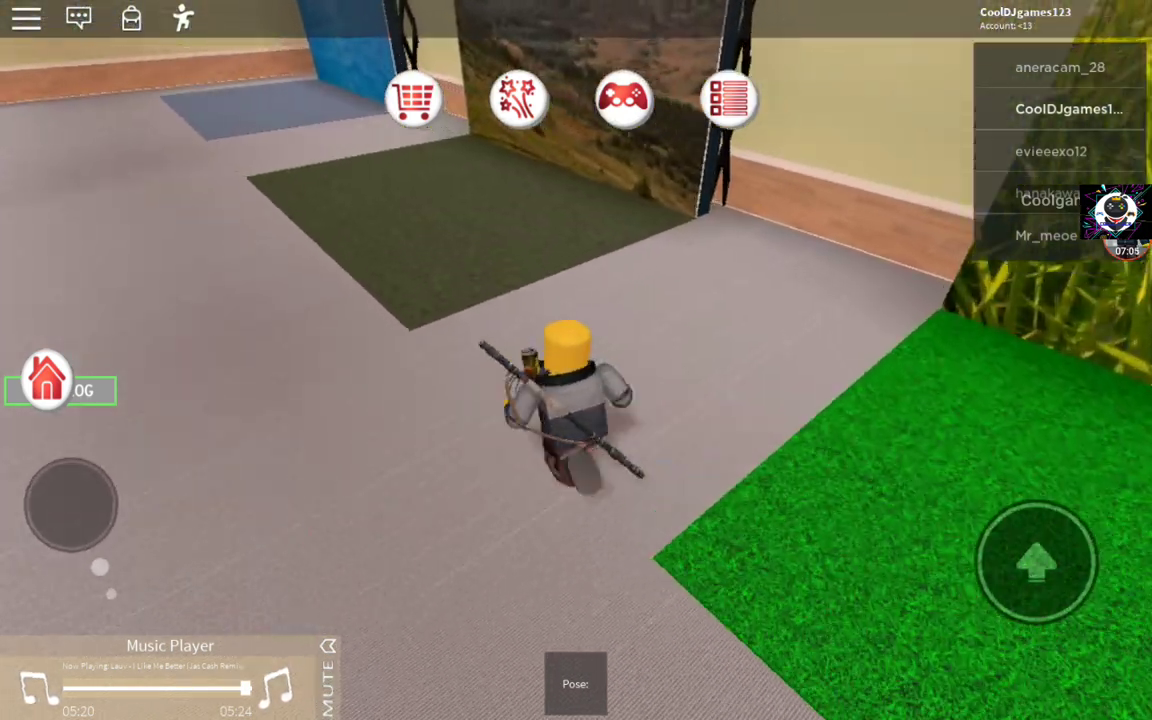